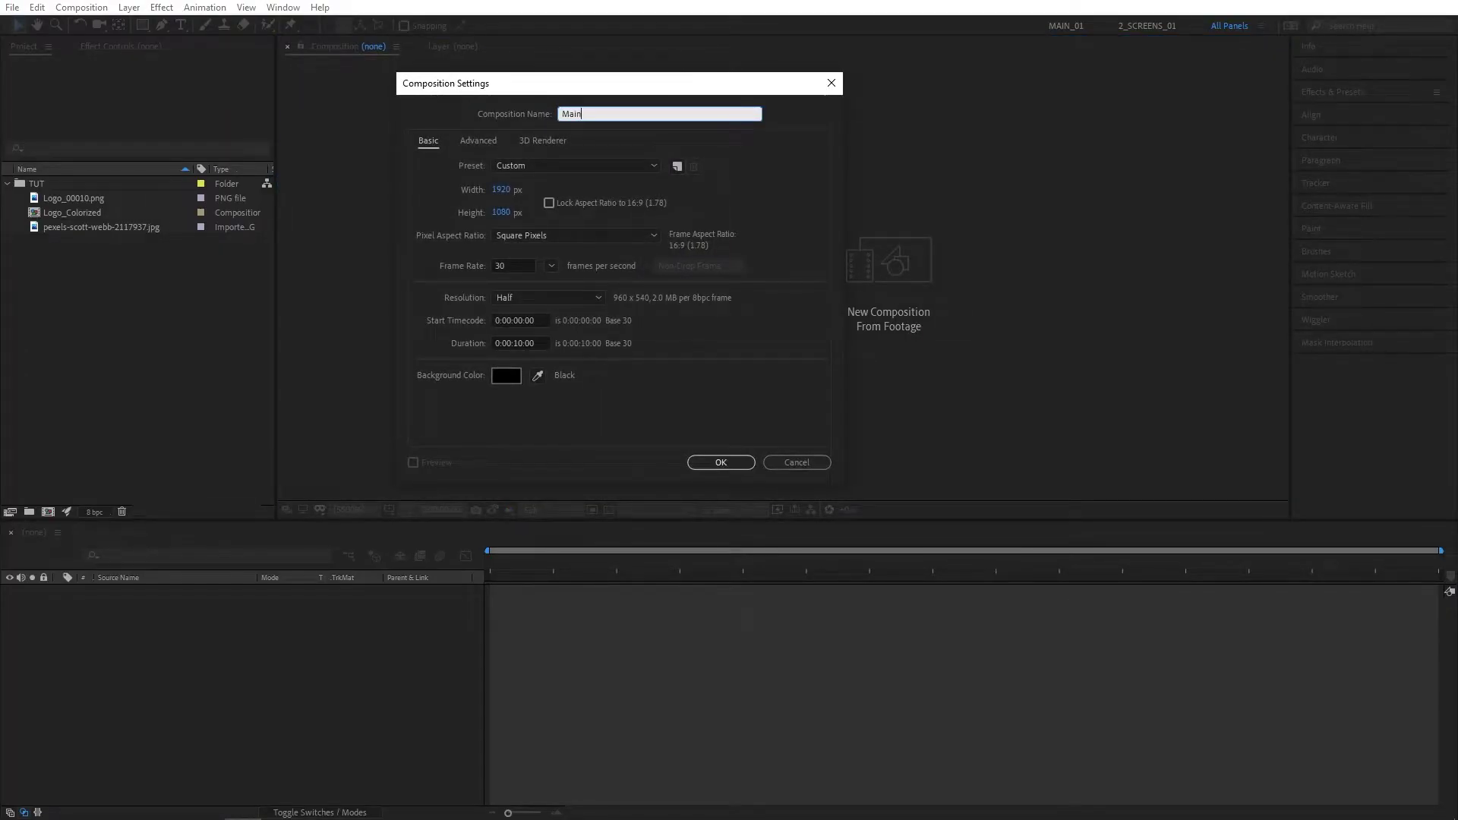
- Create the 1920×1080 Main comp, add Logo_00010.png, and scale the logo to 170%
key("Return")
left_click_drag(74, 213, 126, 612)
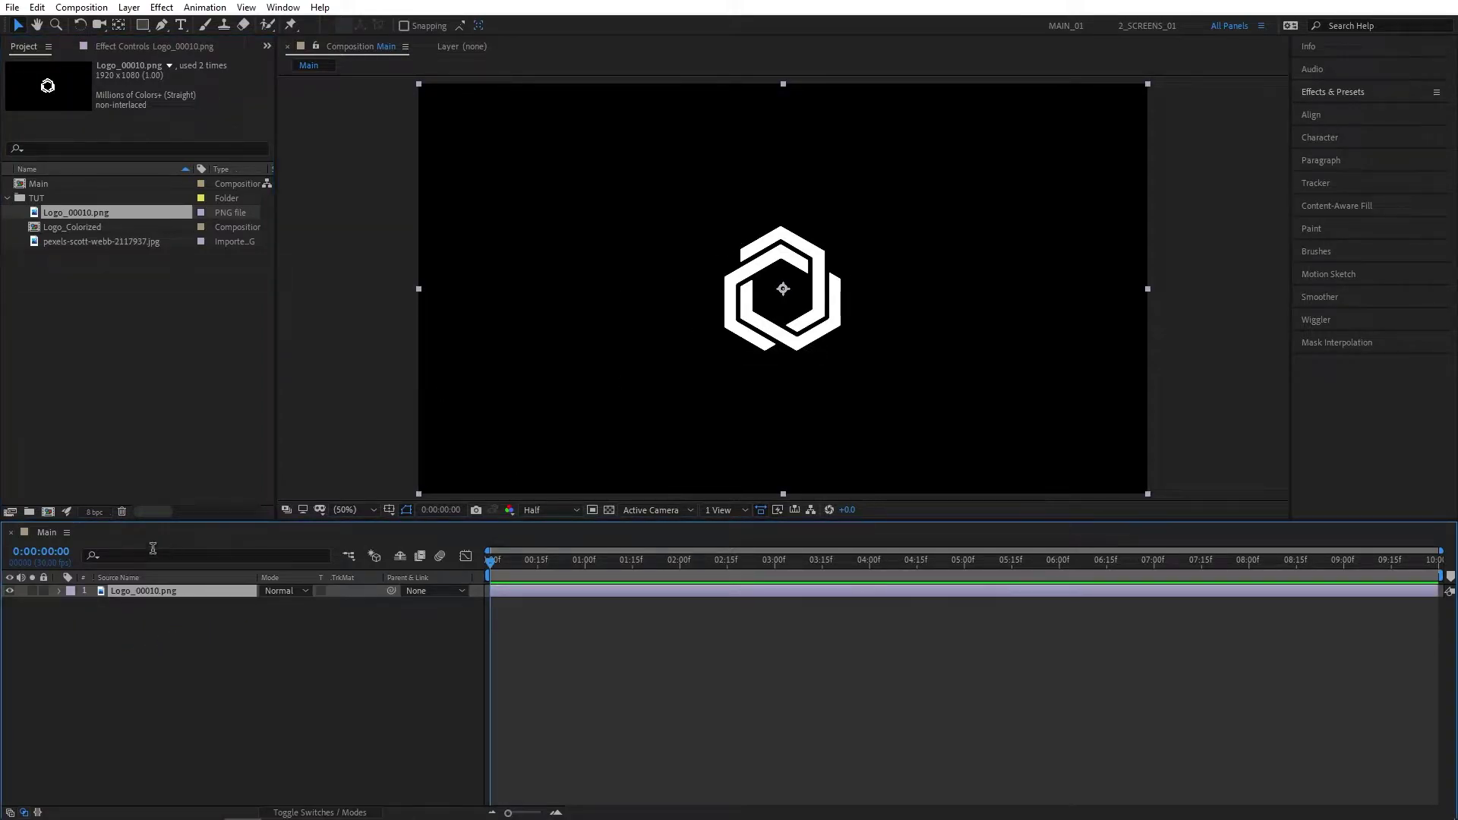
key("s")
left_click_drag(283, 604, 289, 612)
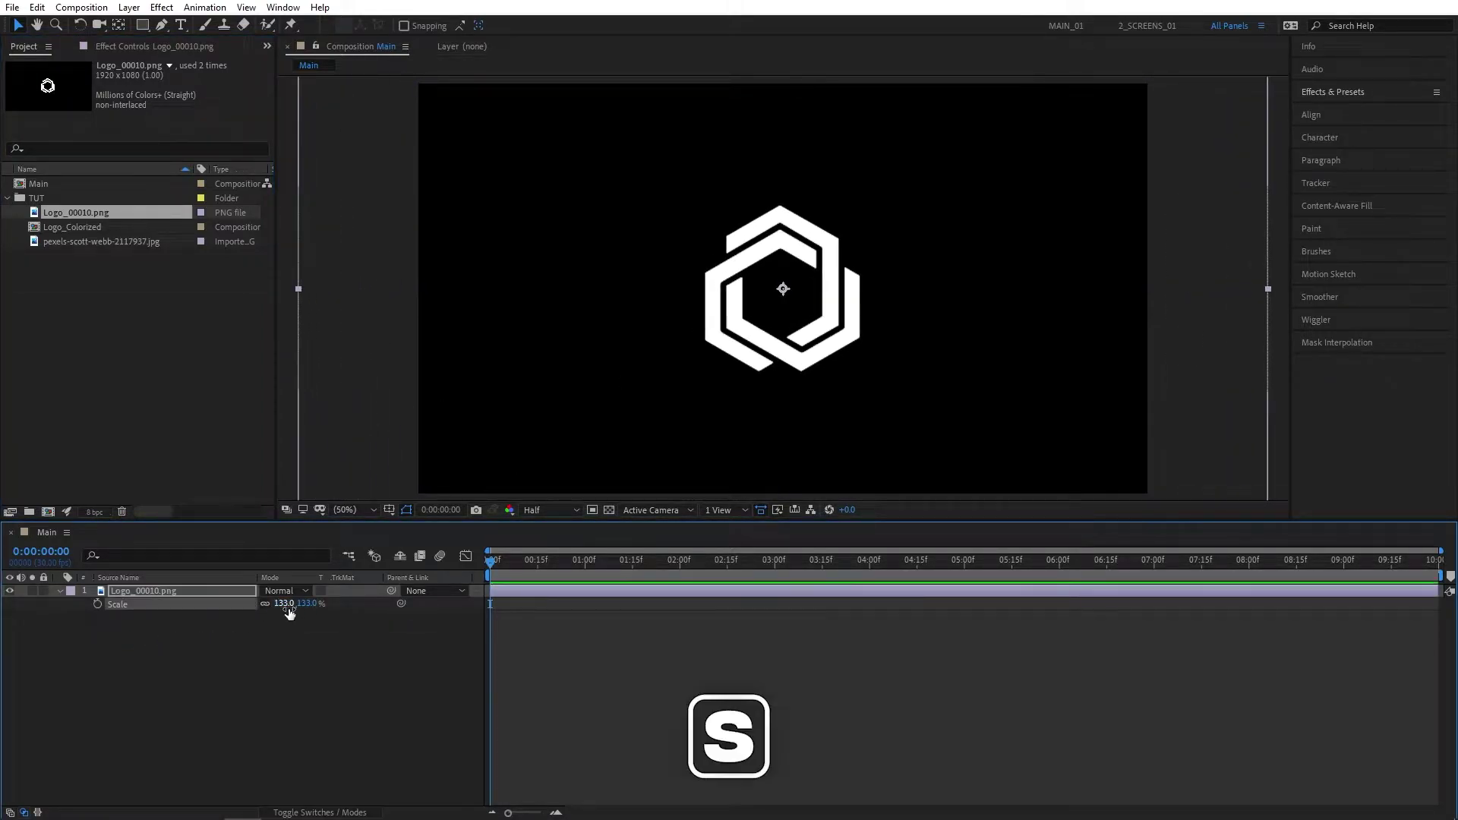
left_click(288, 607)
type("170")
key("Return")
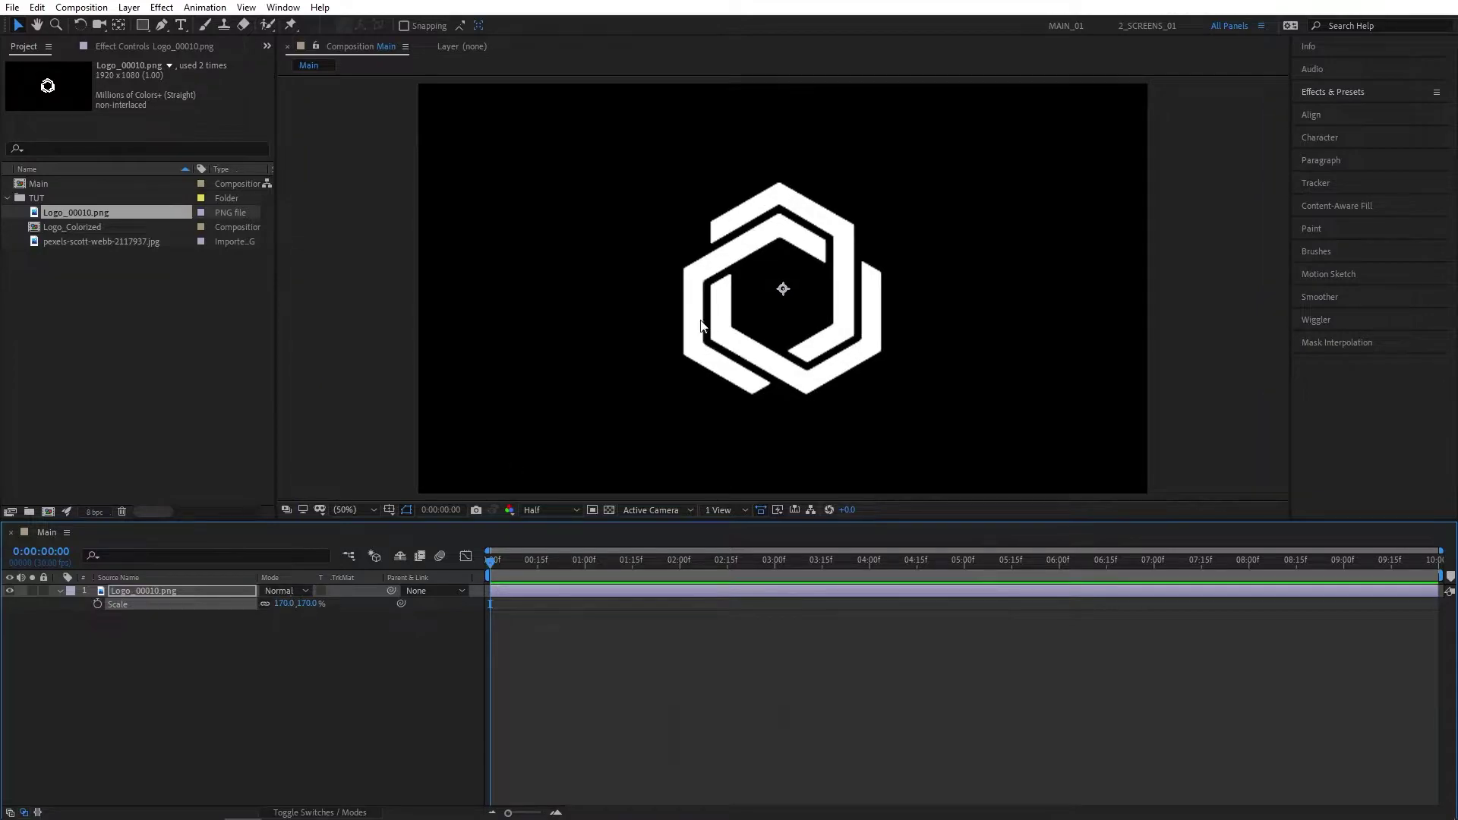
- Pre-compose the logo layer into a comp named Logo, moving all attributes
left_click(203, 698)
right_click(144, 591)
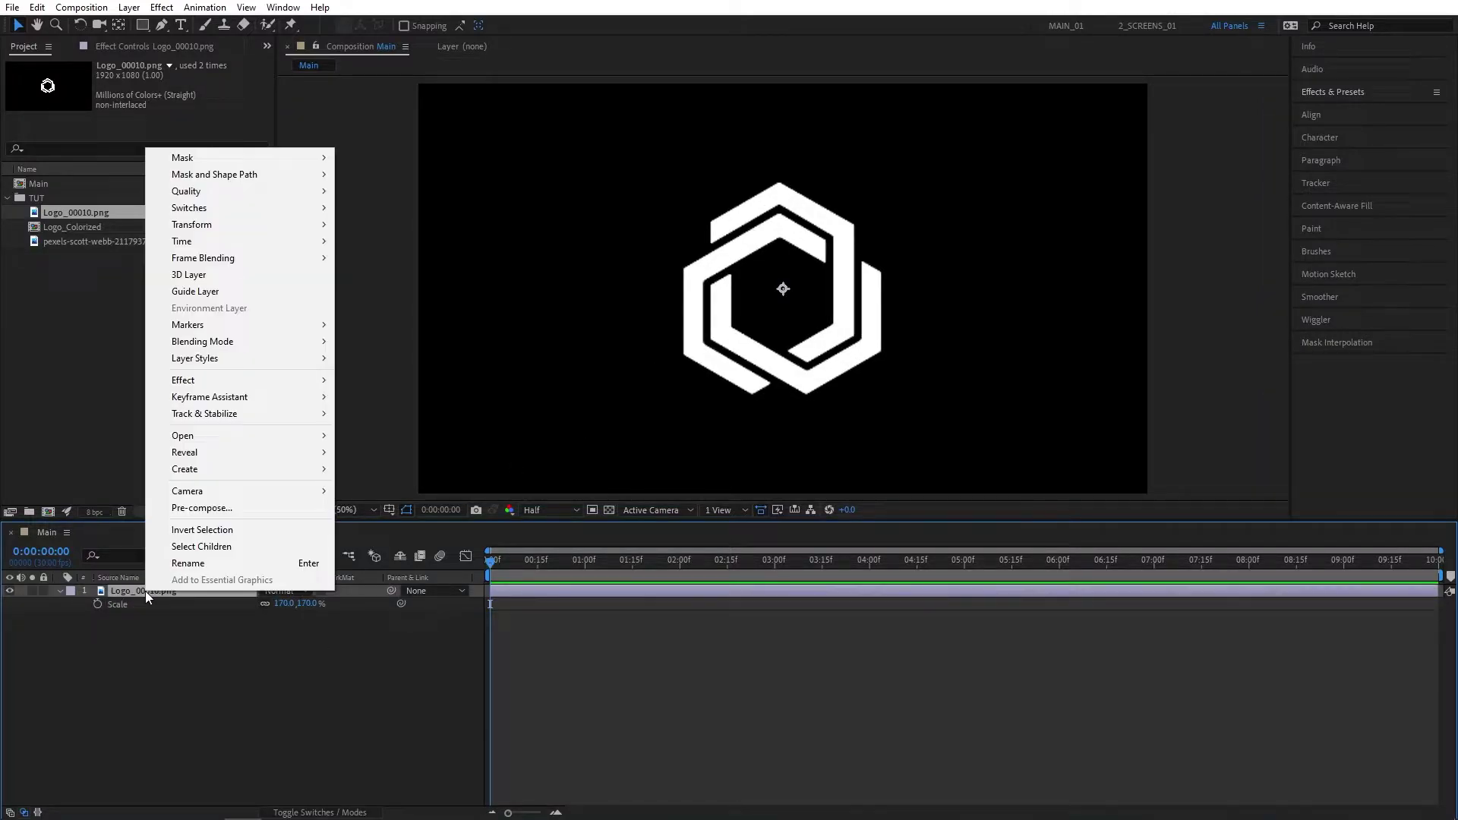
left_click(199, 508)
type("Logo")
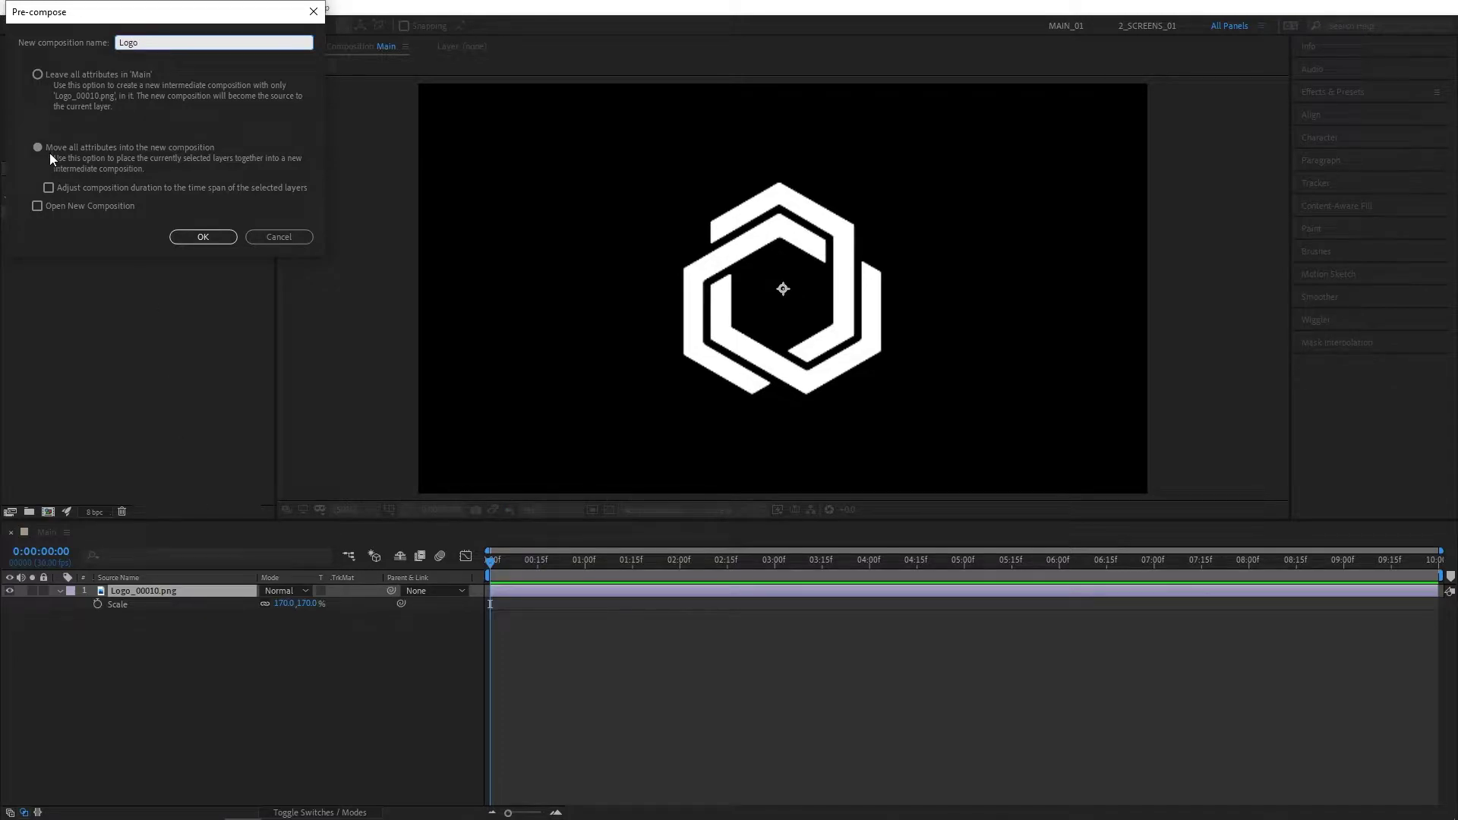
left_click(49, 153)
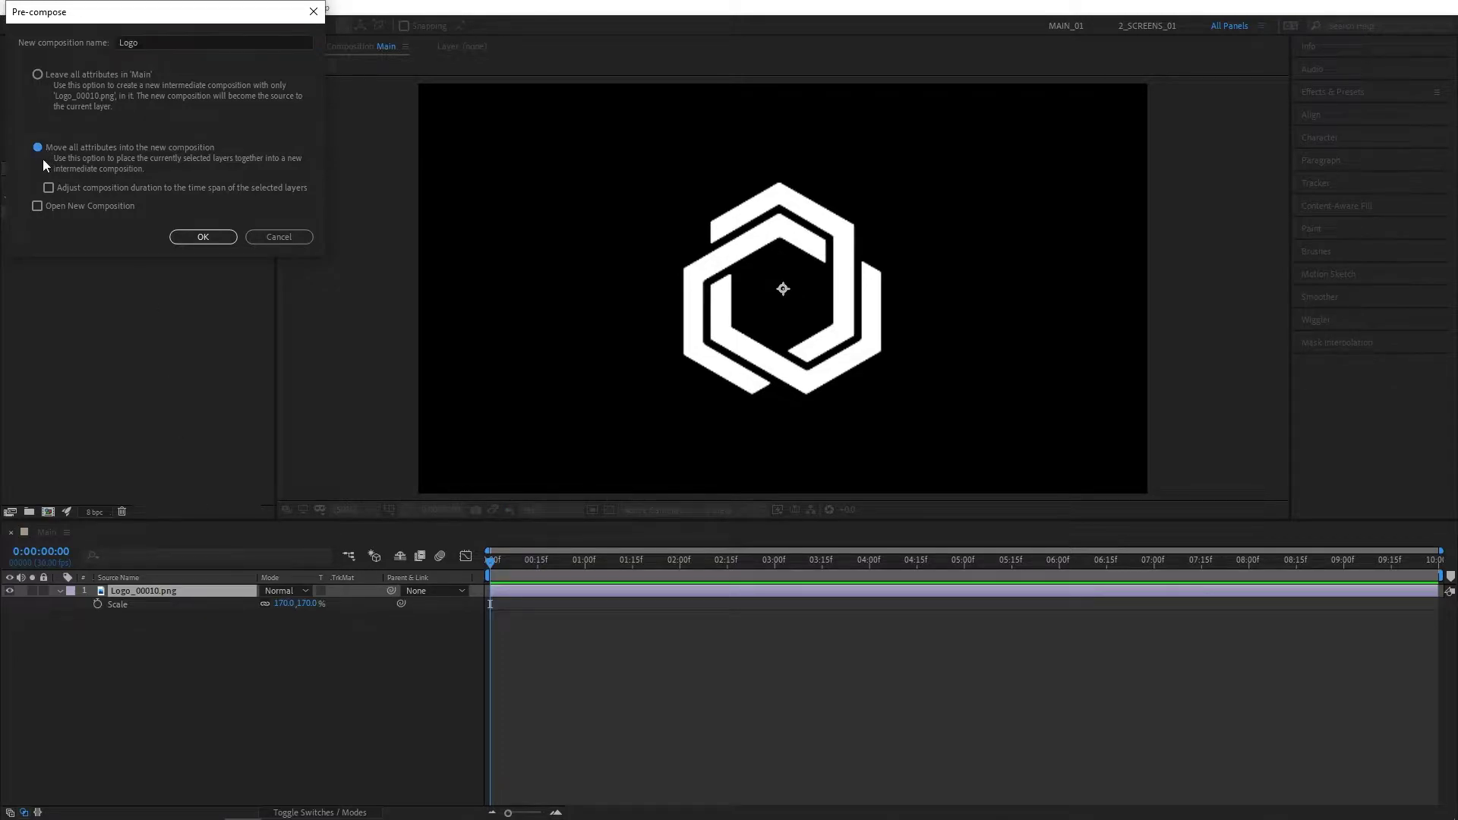
left_click(199, 237)
right_click(147, 659)
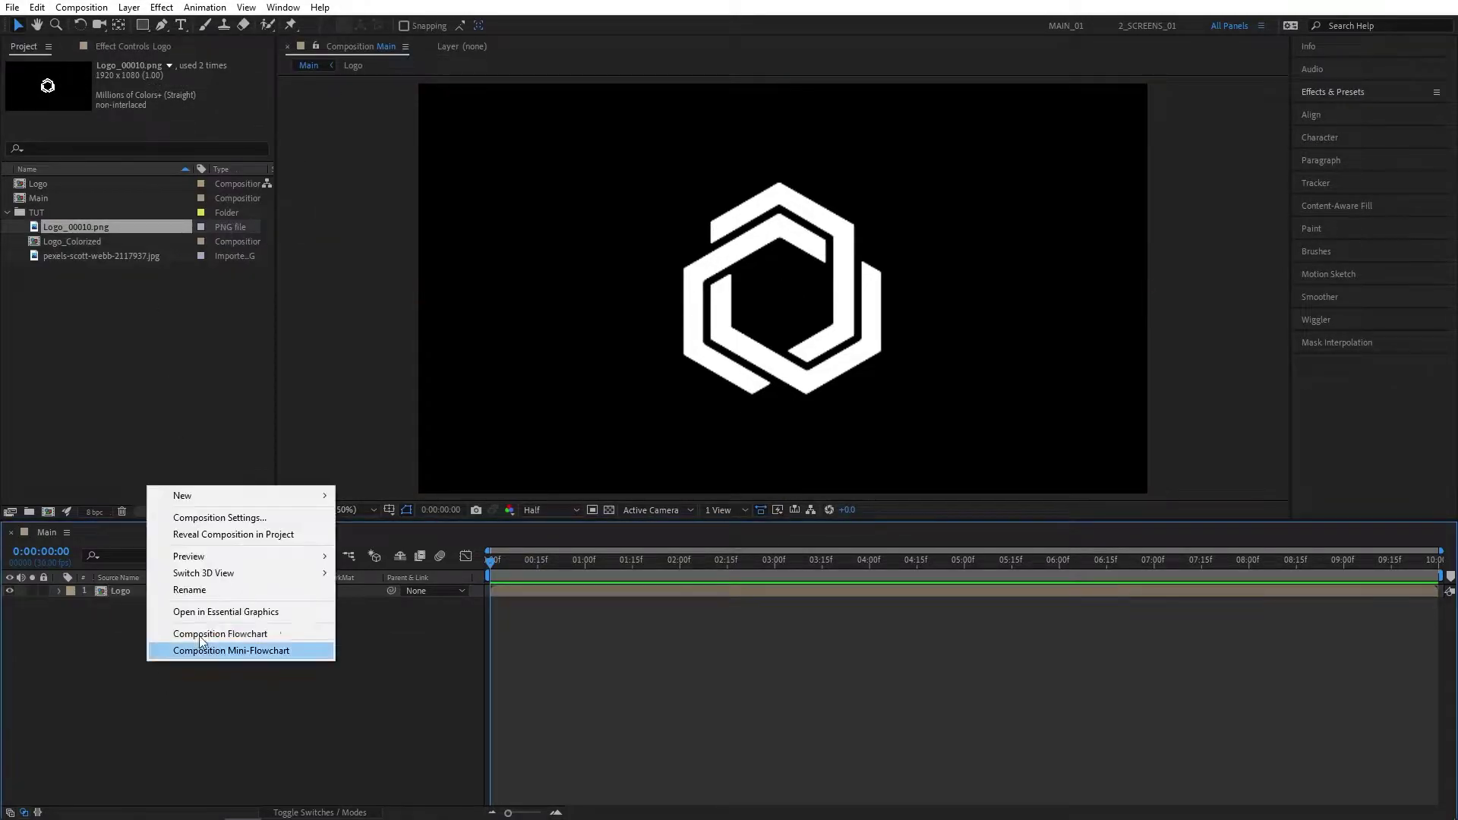
- Add a solid named Map and apply Fractal Noise to it
mouse_move(227, 489)
left_click(384, 500)
type("Map")
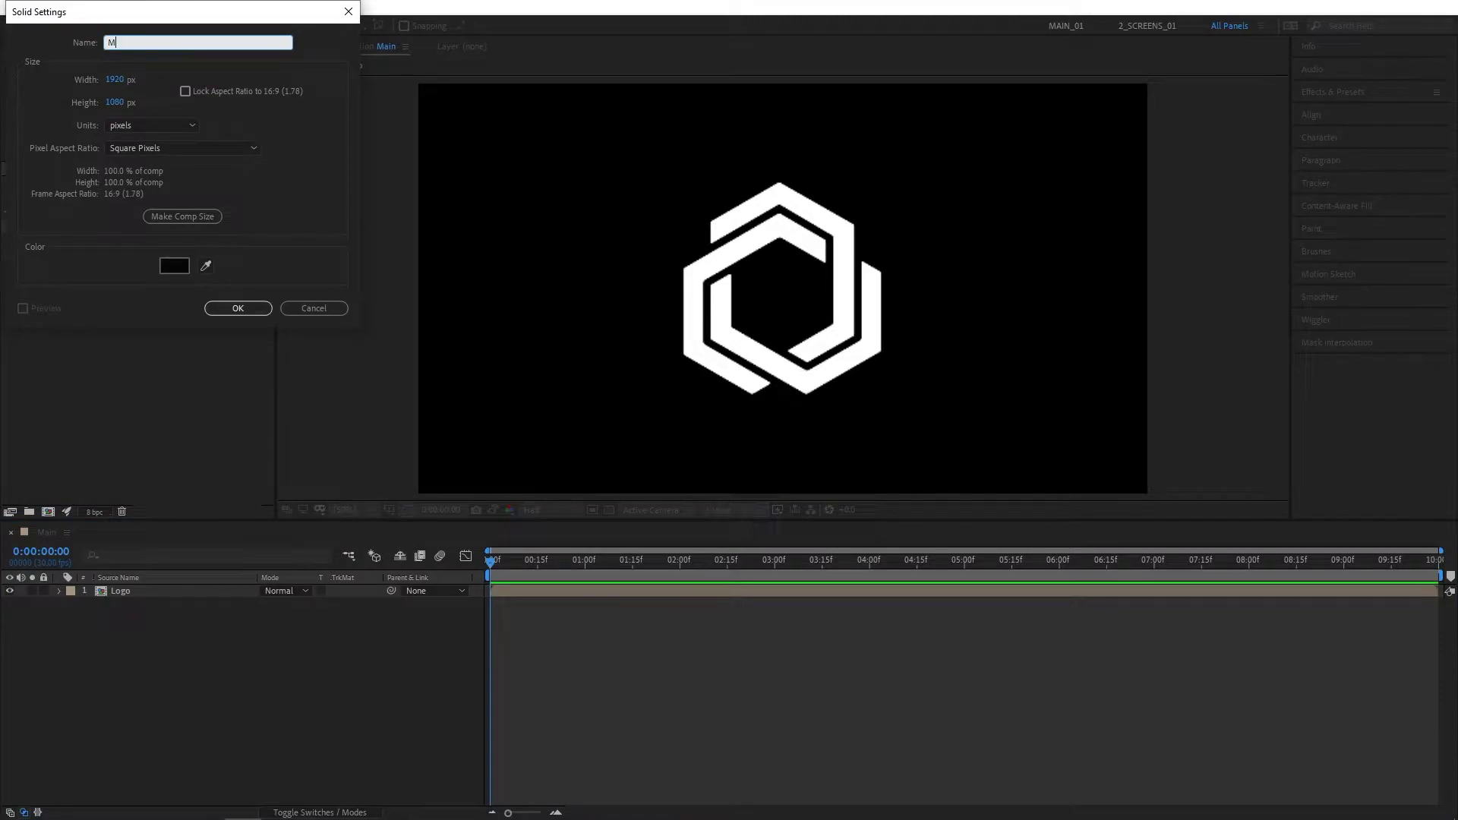
key("Return")
left_click(1329, 92)
left_click(1337, 111)
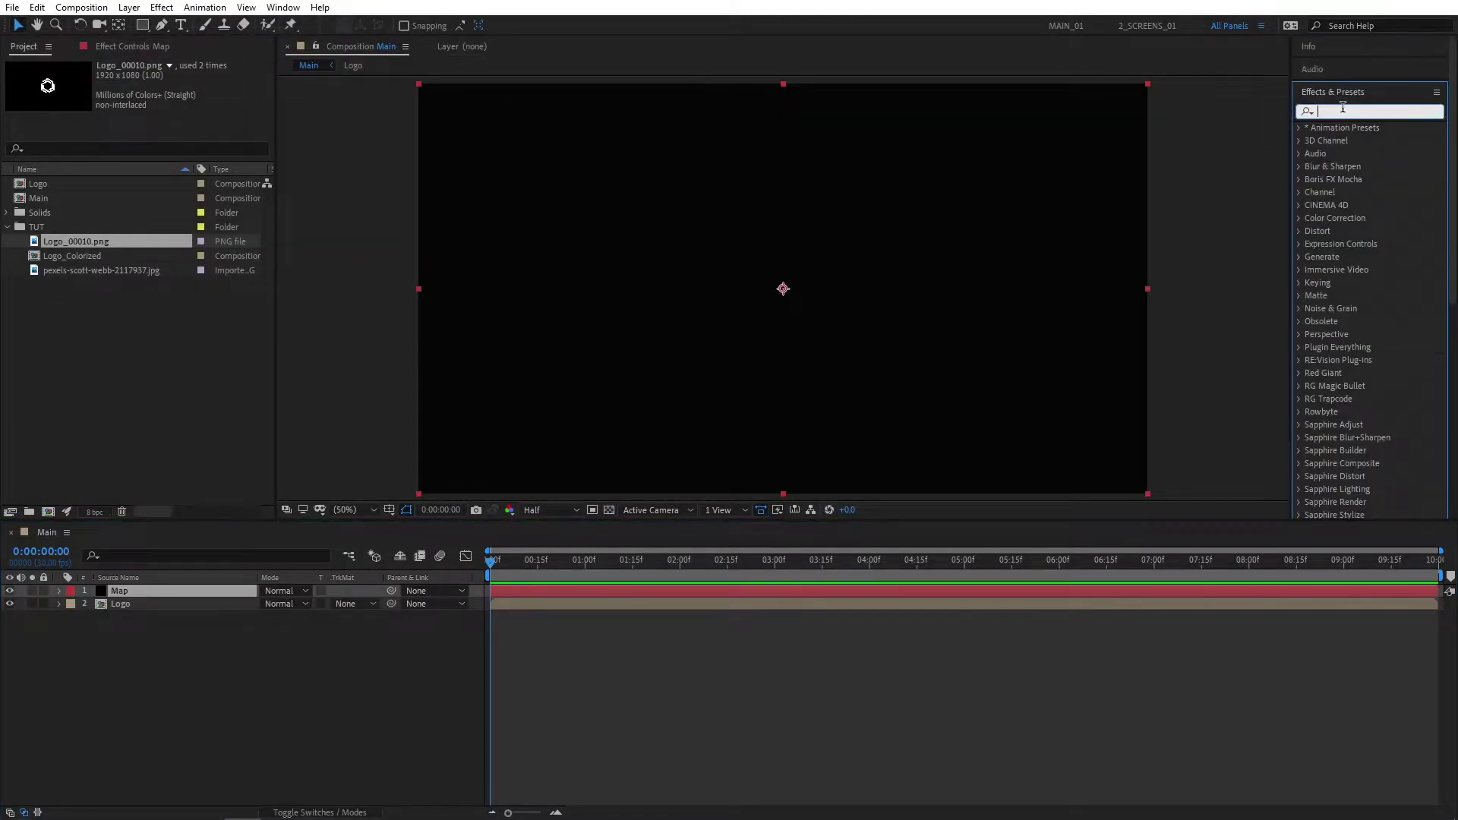
type("fracta")
left_click(1367, 192)
left_click_drag(1366, 192, 140, 590)
- Set the Fractal Noise Contrast to 150, Brightness to -25 and Complexity to 1
left_click(158, 129)
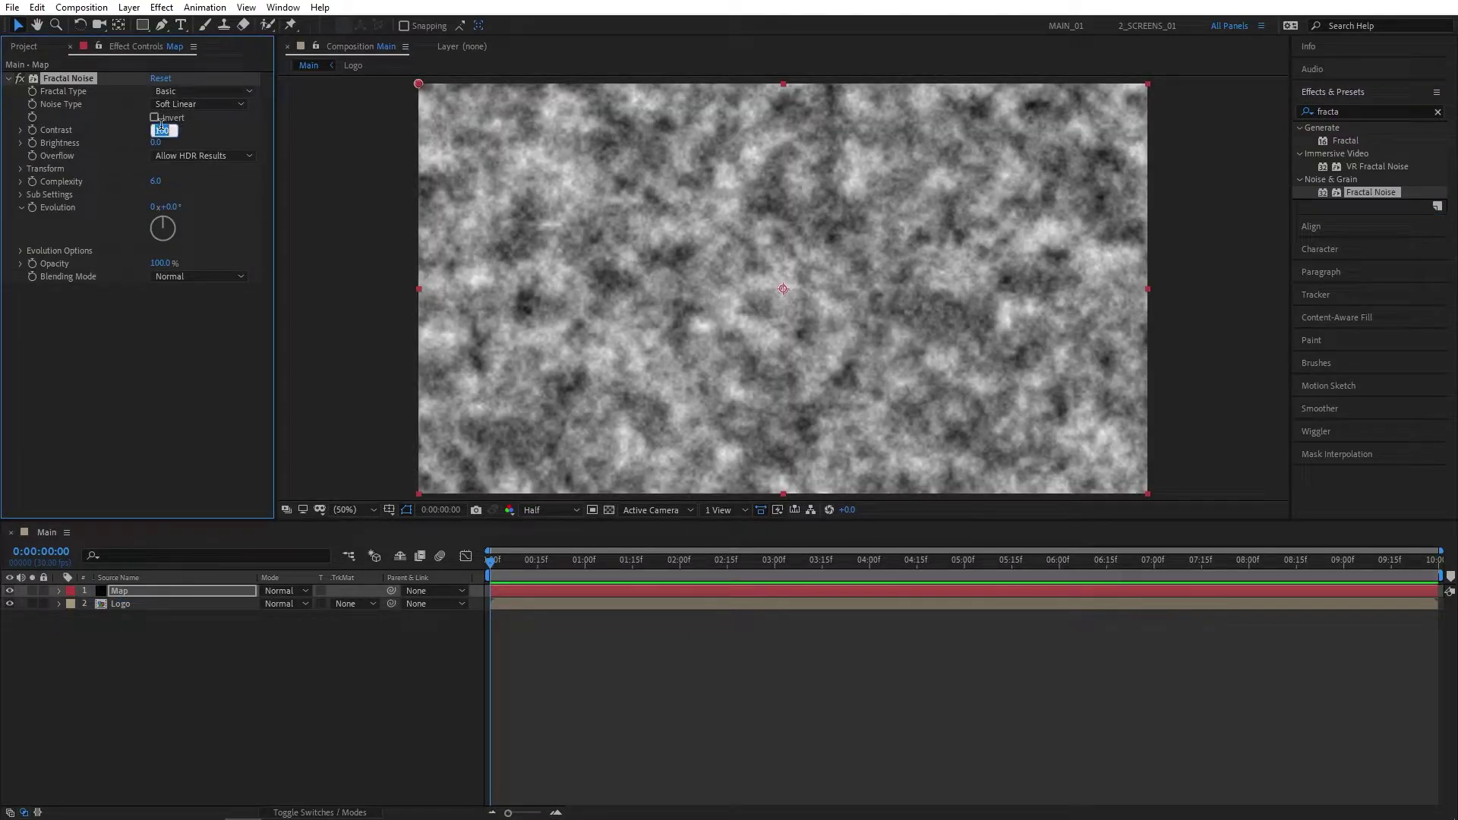
type("150")
left_click(157, 143)
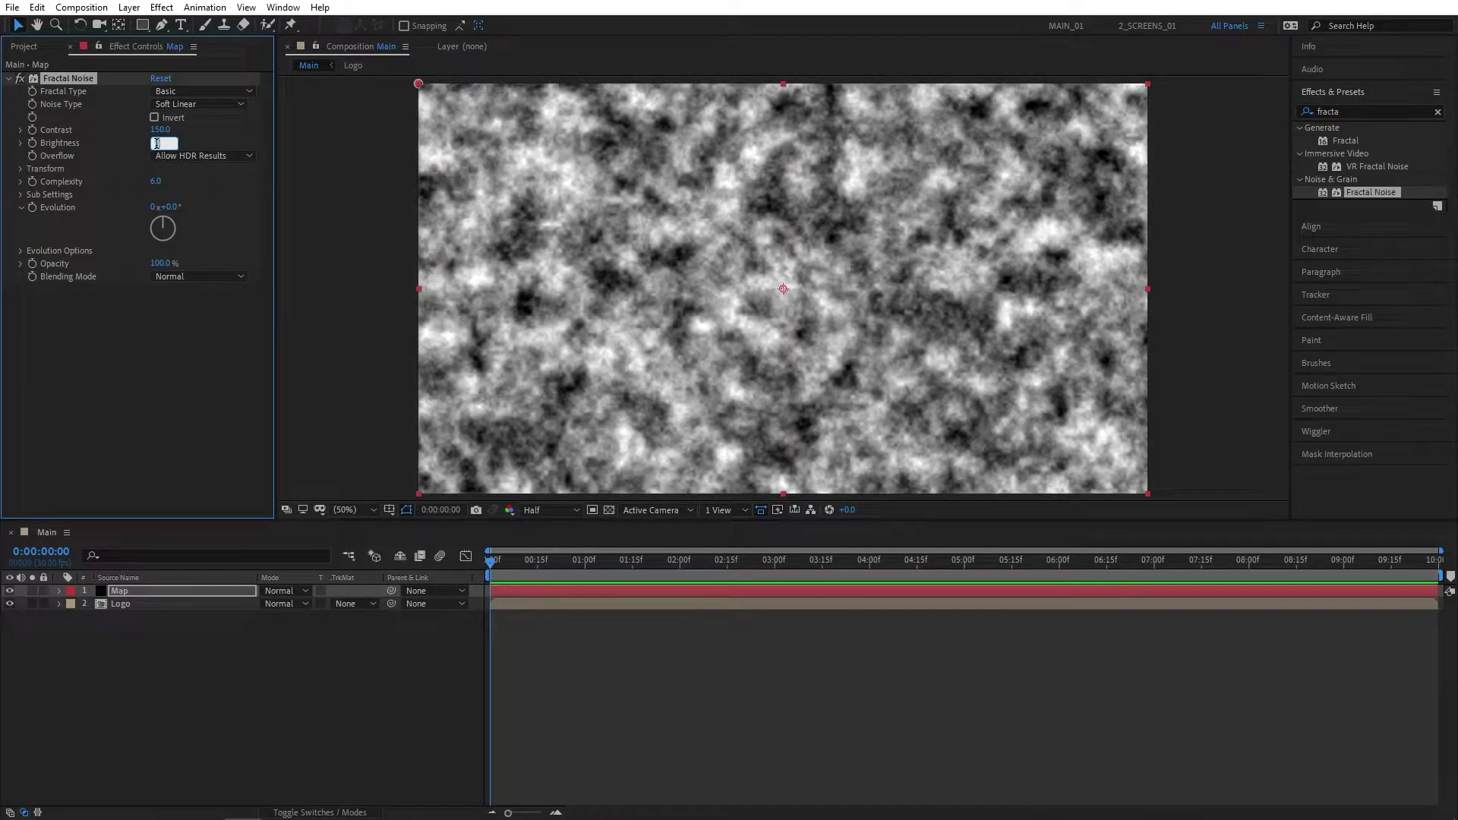
type("-25")
key("Return")
left_click(155, 181)
type("1")
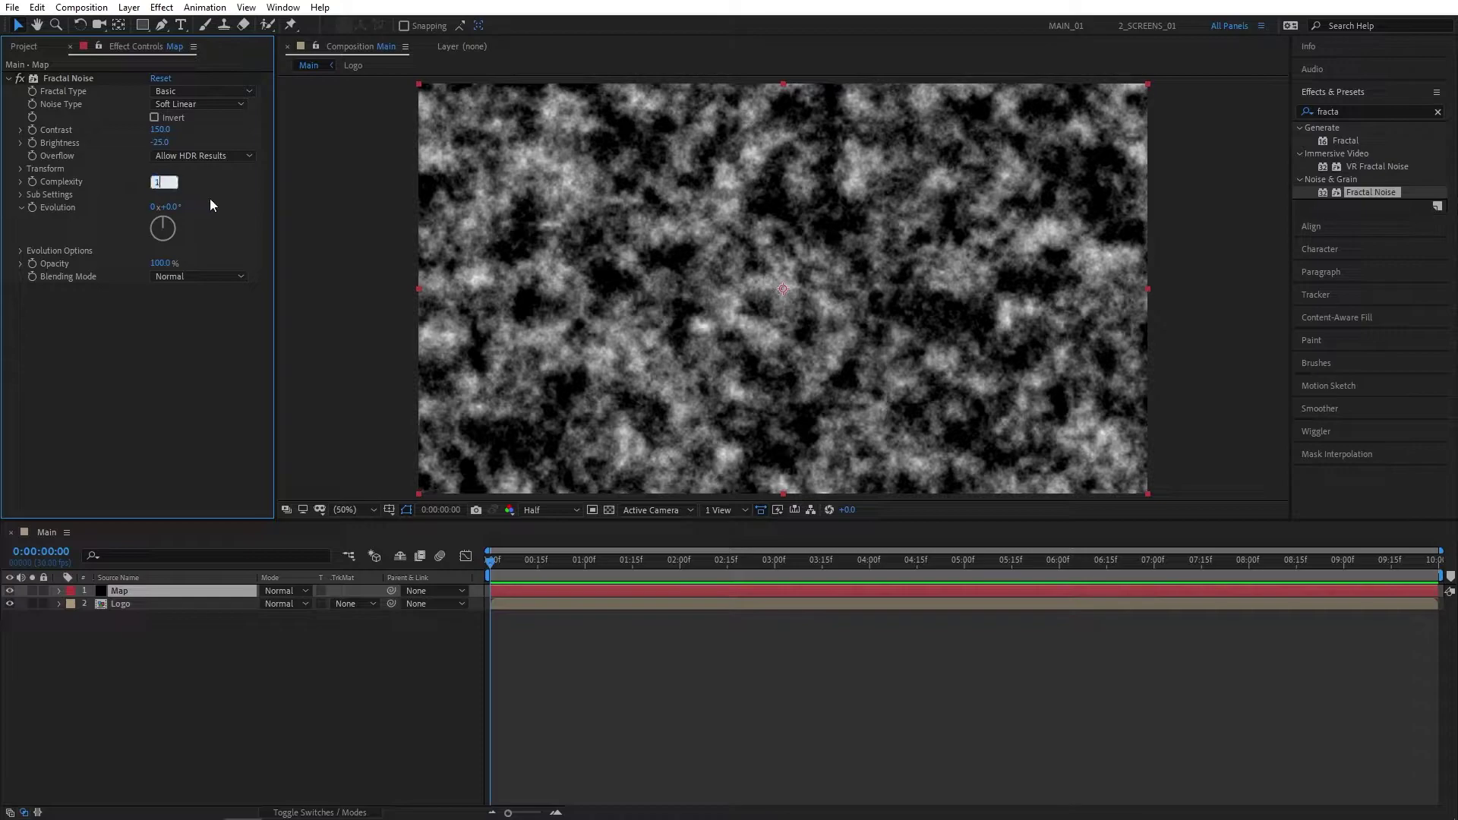
key("Return")
- Stretch the noise to Scale Height 600 and keyframe Offset Turbulence to 1136 at 6 seconds
left_click(22, 170)
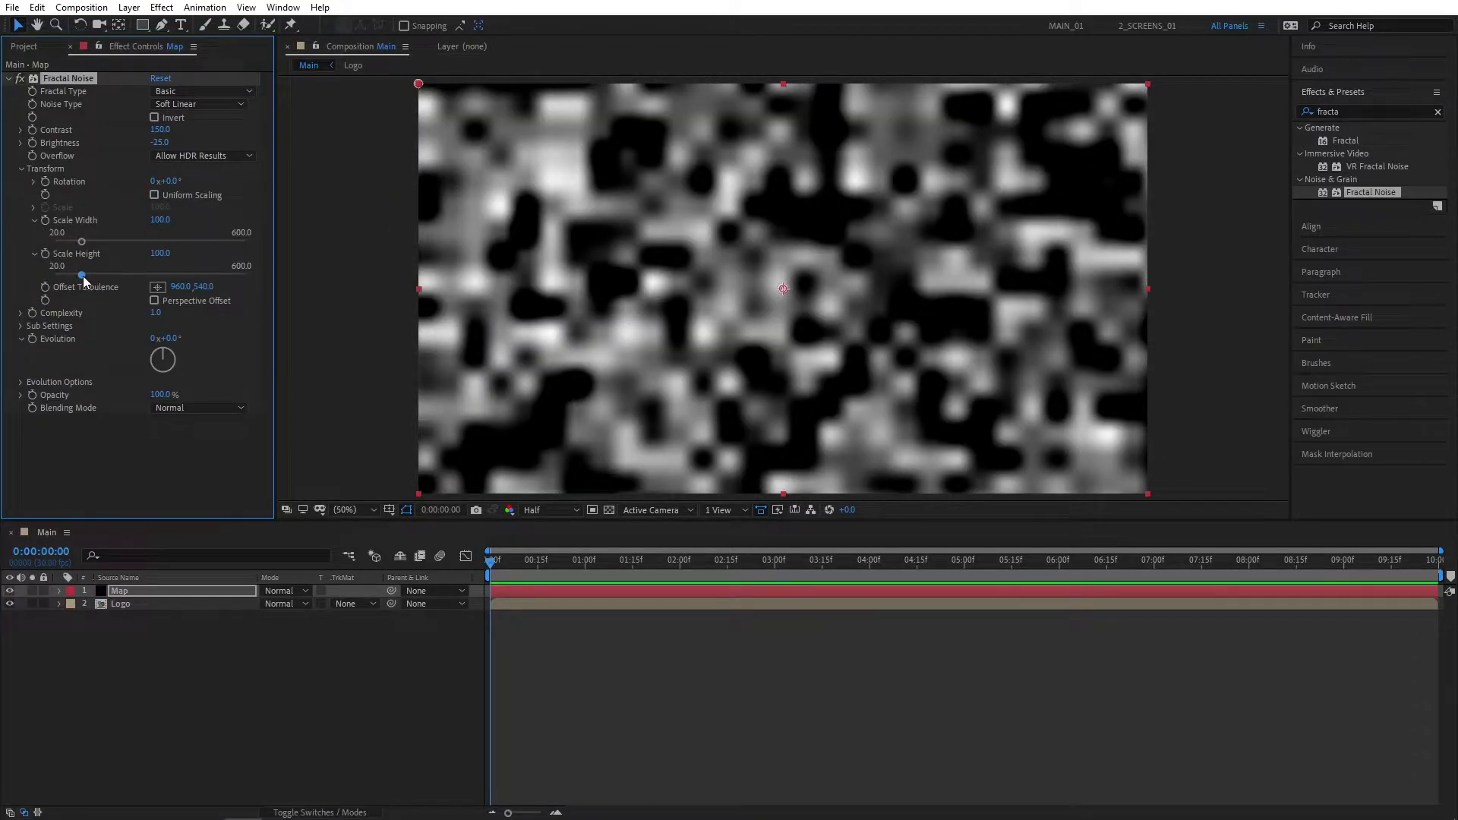
left_click_drag(82, 275, 247, 275)
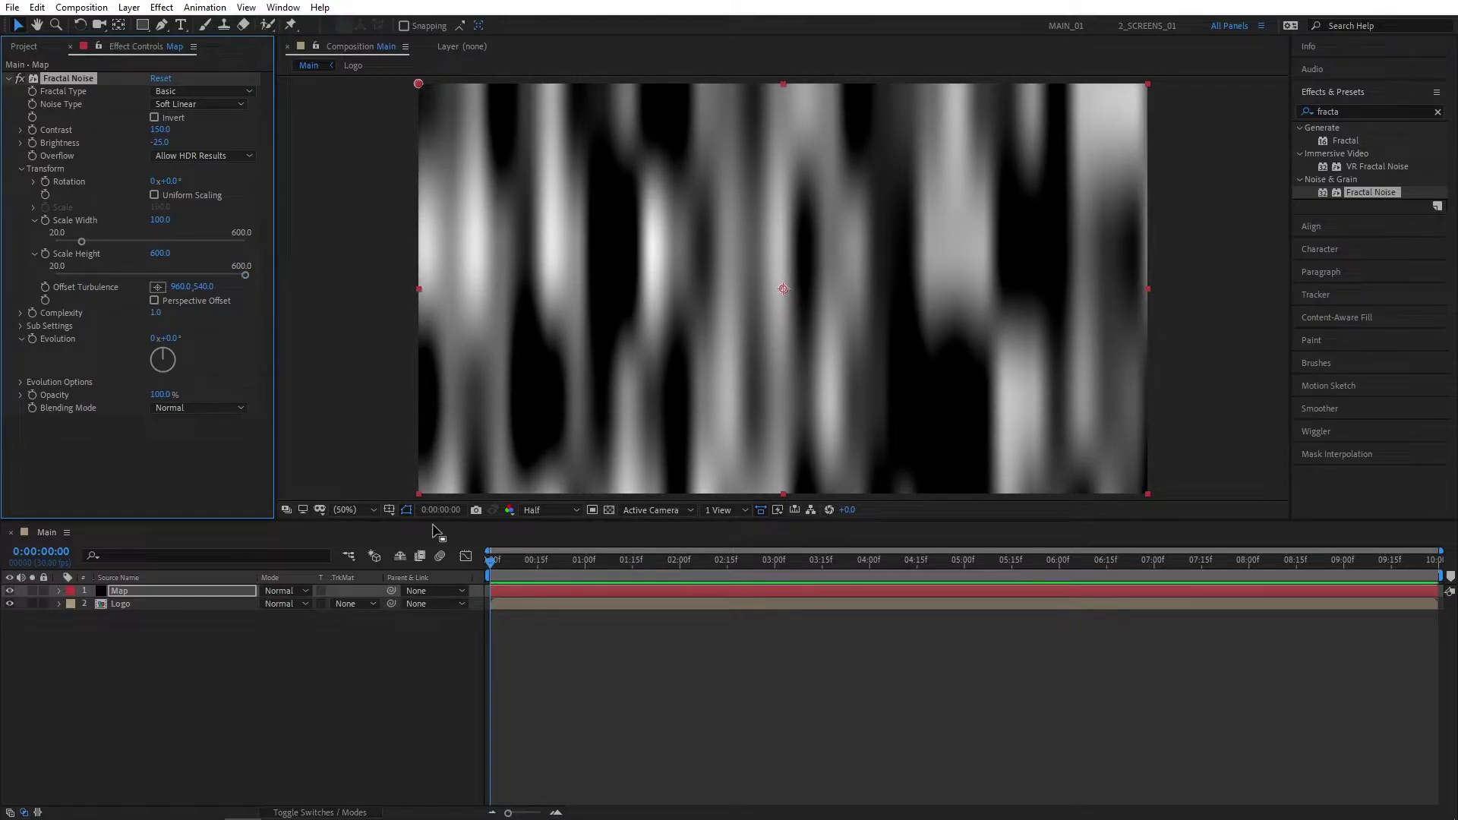
left_click(46, 287)
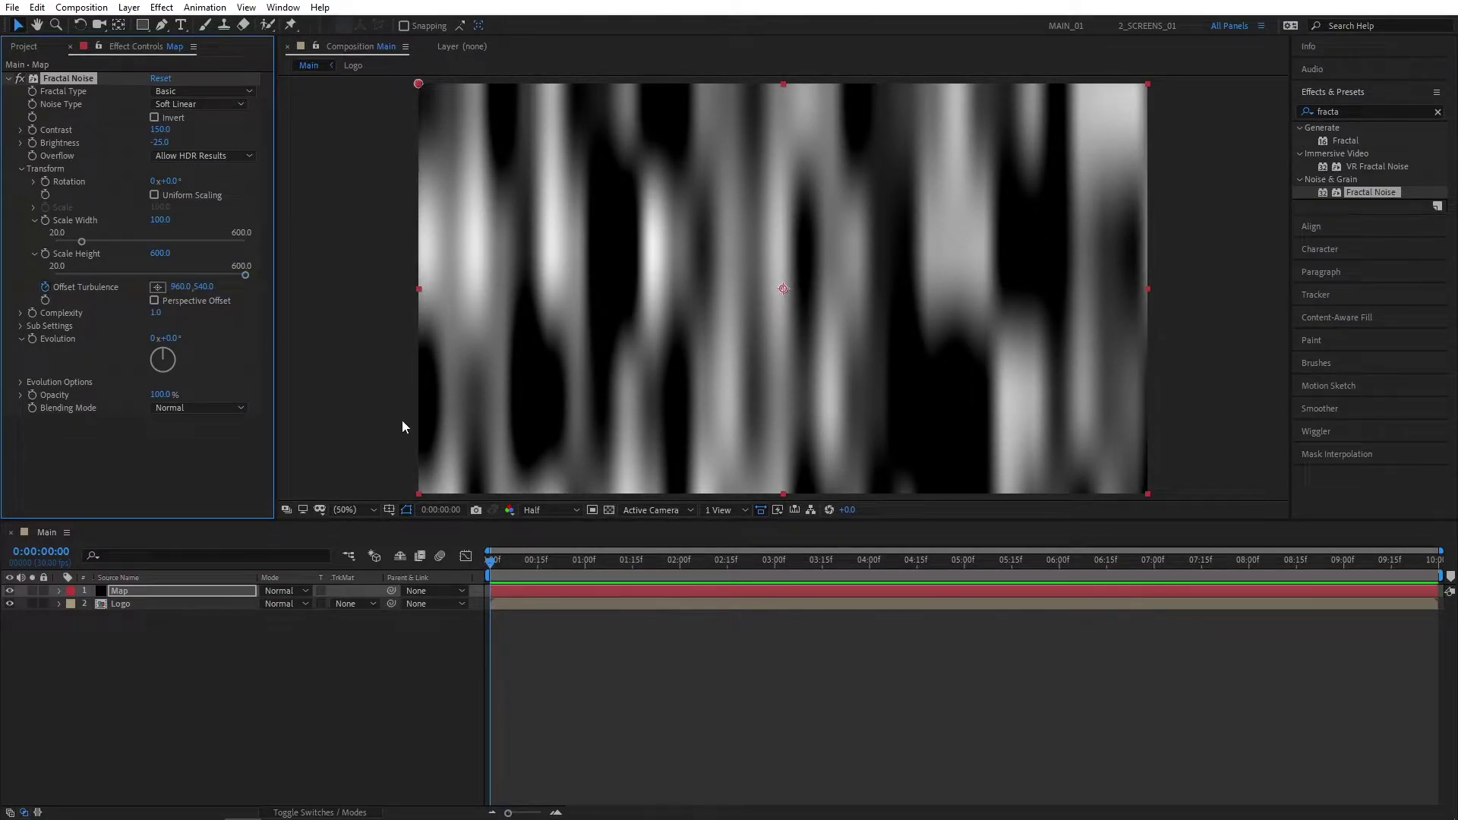
left_click(1060, 569)
left_click_drag(176, 287, 650, 276)
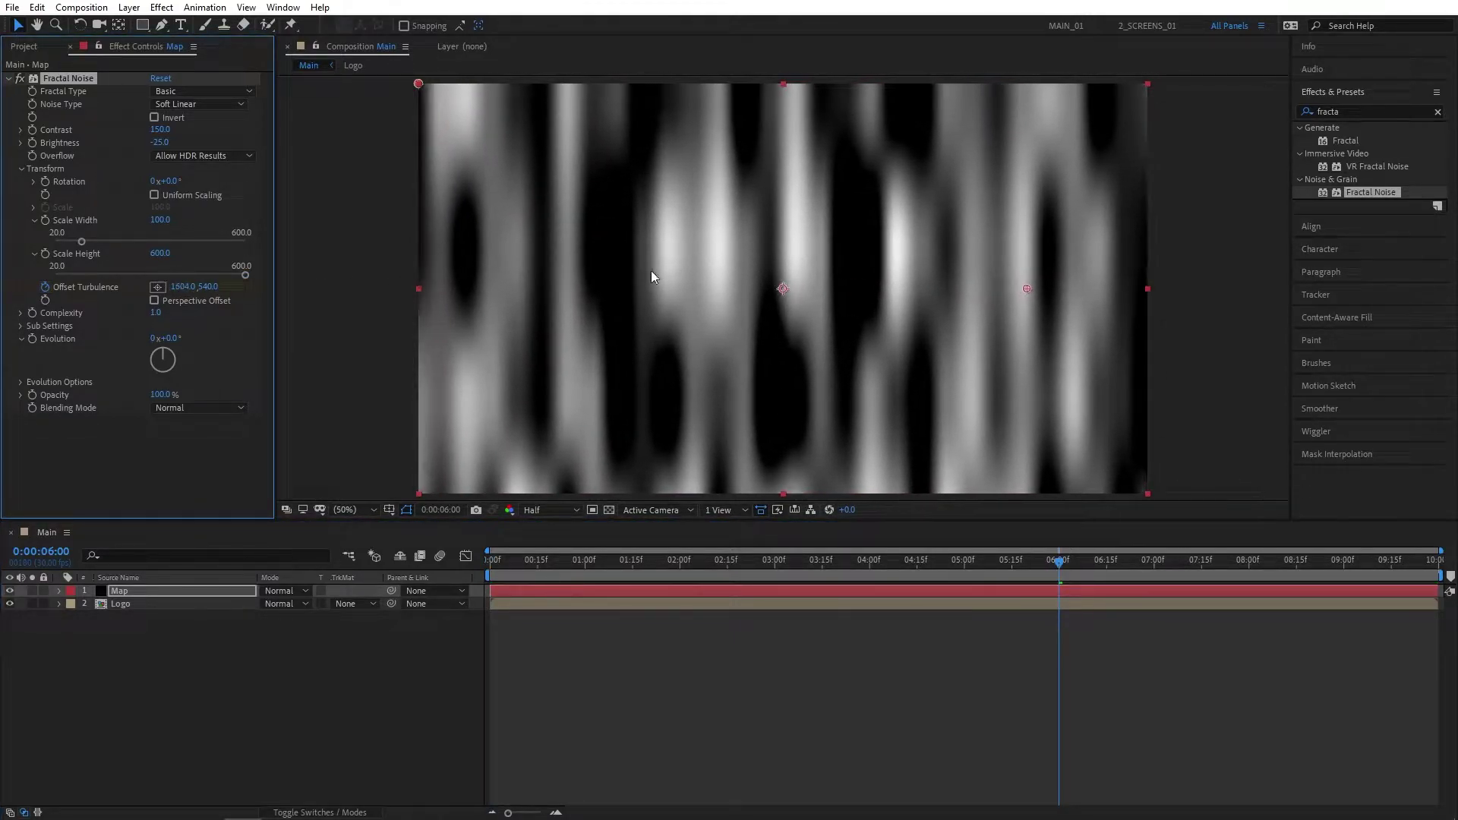
left_click_drag(552, 560, 660, 560)
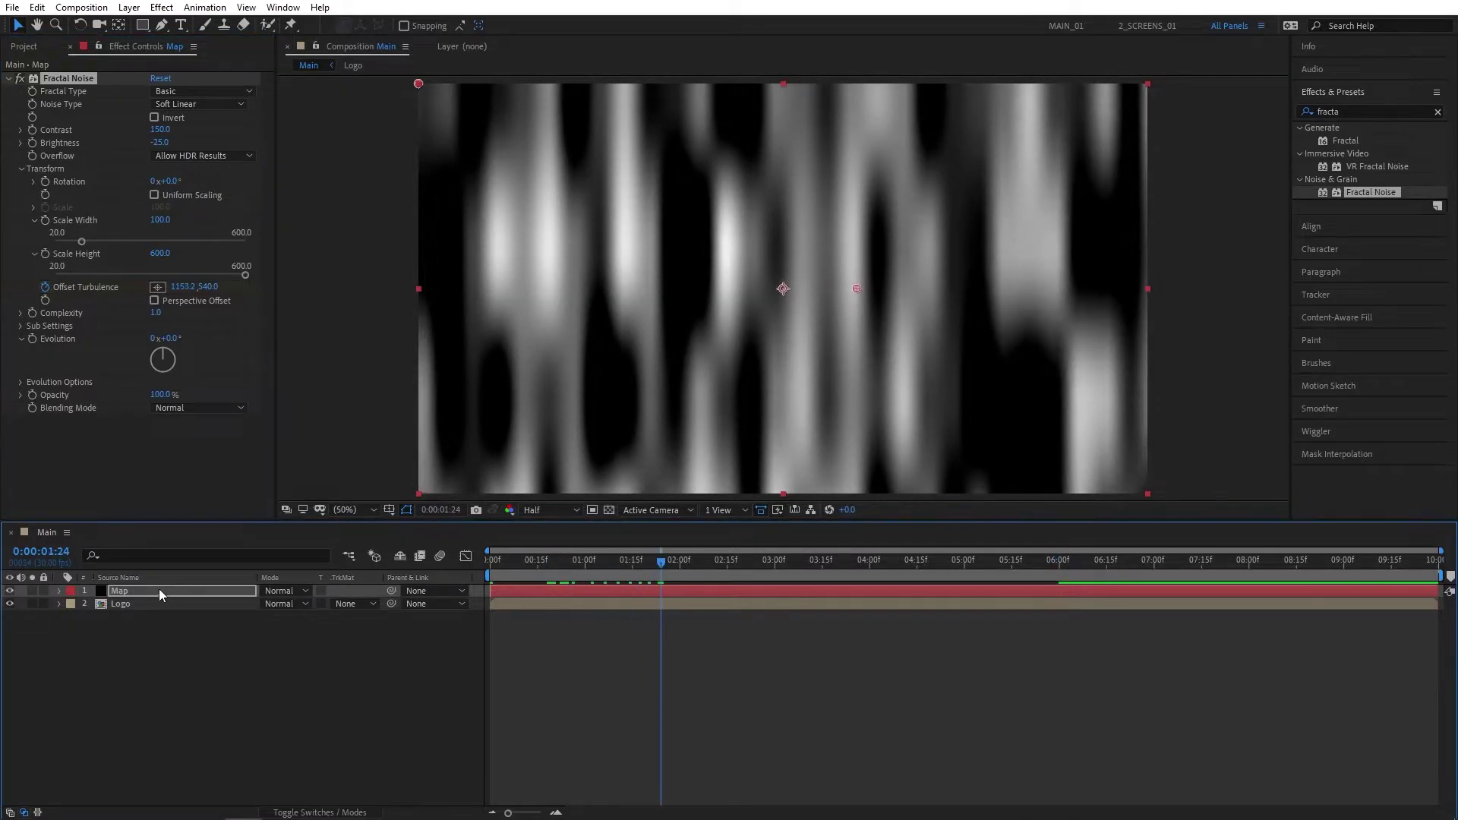
- Pre-compose the noise solid into a comp named Map
right_click(139, 590)
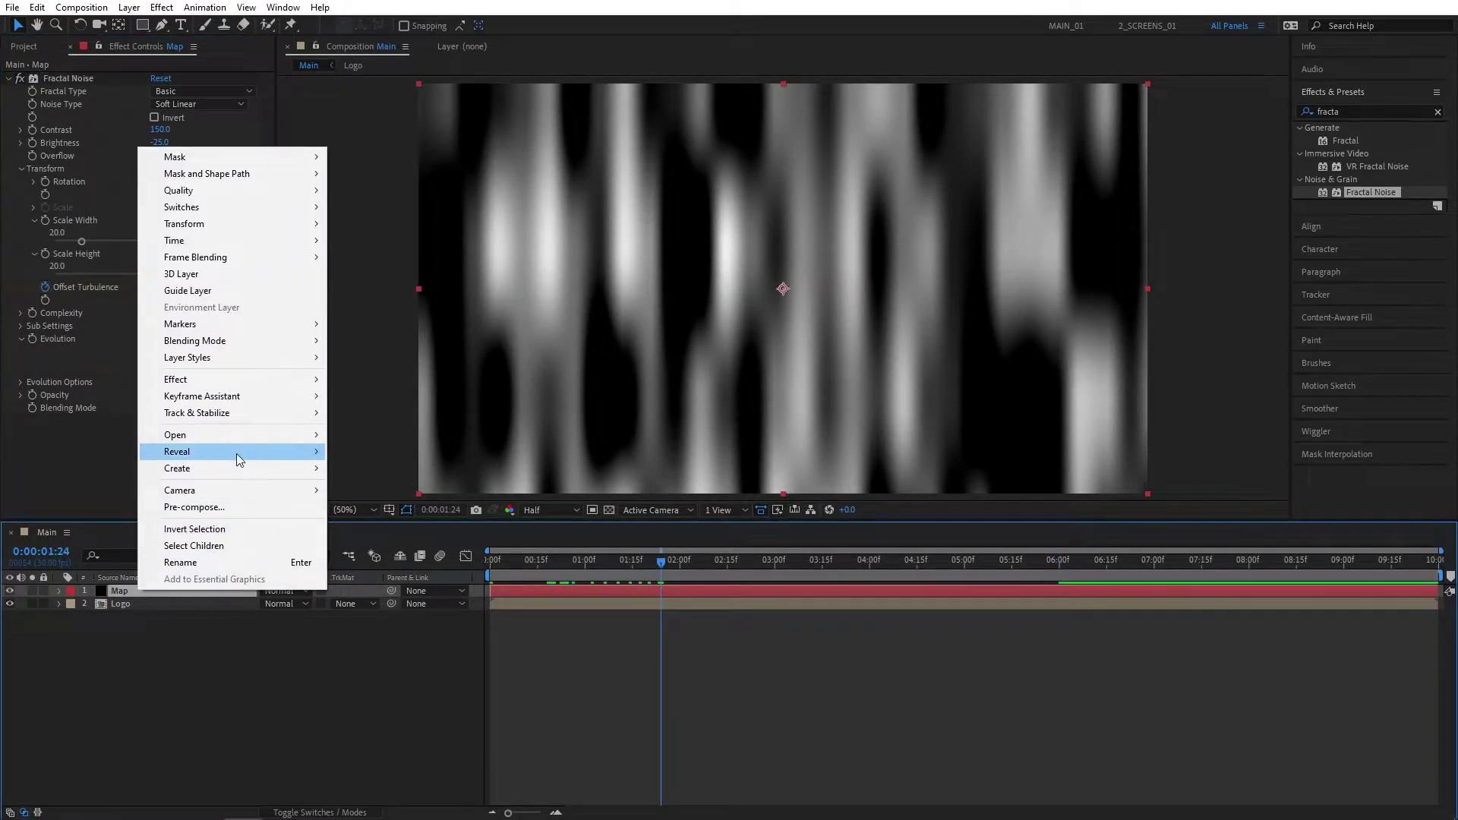
left_click(191, 508)
type("M")
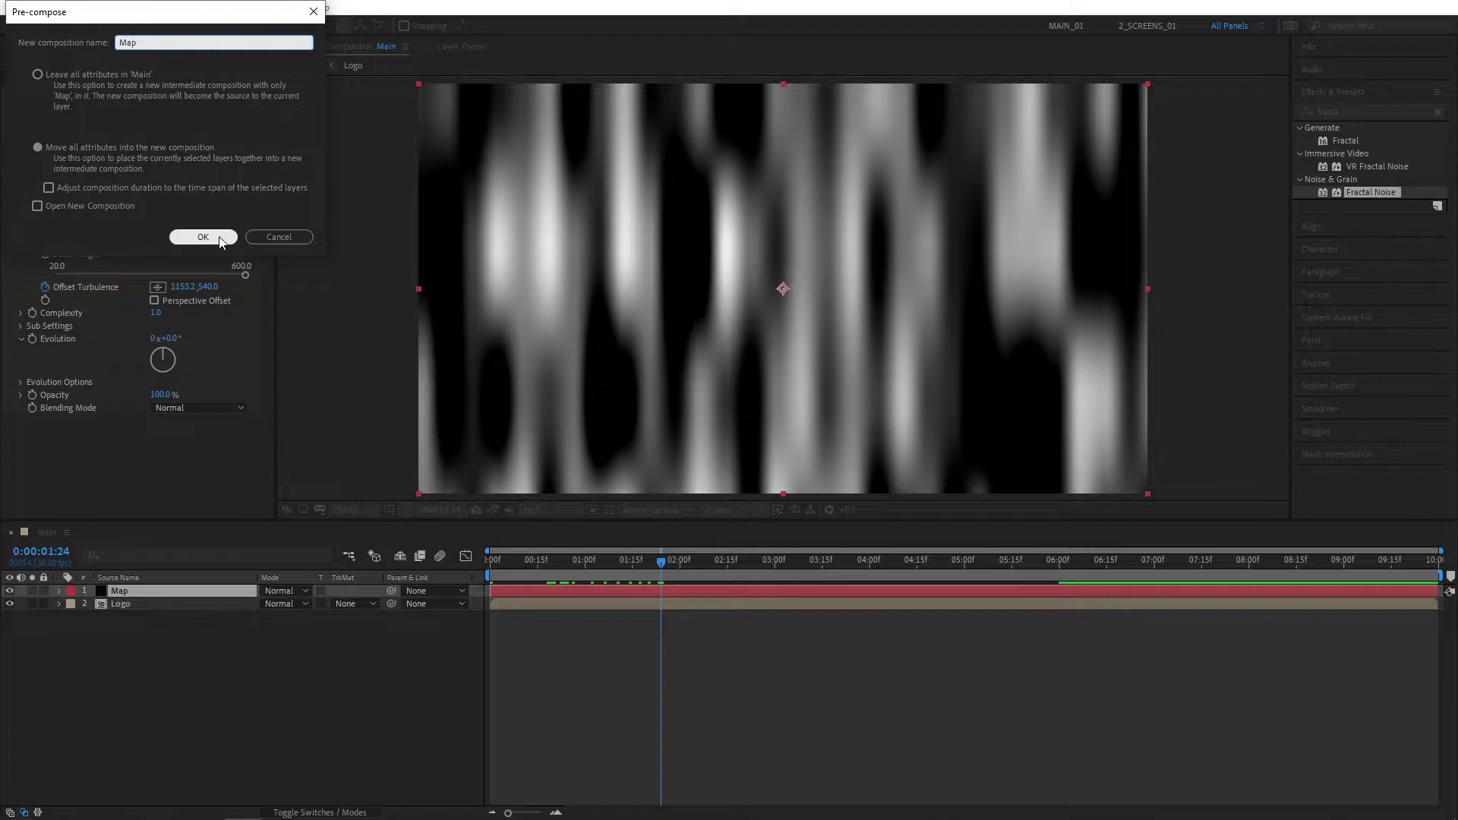
type("ap")
left_click(219, 238)
- Move Map below Logo and set its Track Matte to Alpha Matte 'Logo'
left_click_drag(112, 591, 121, 629)
left_click(129, 678)
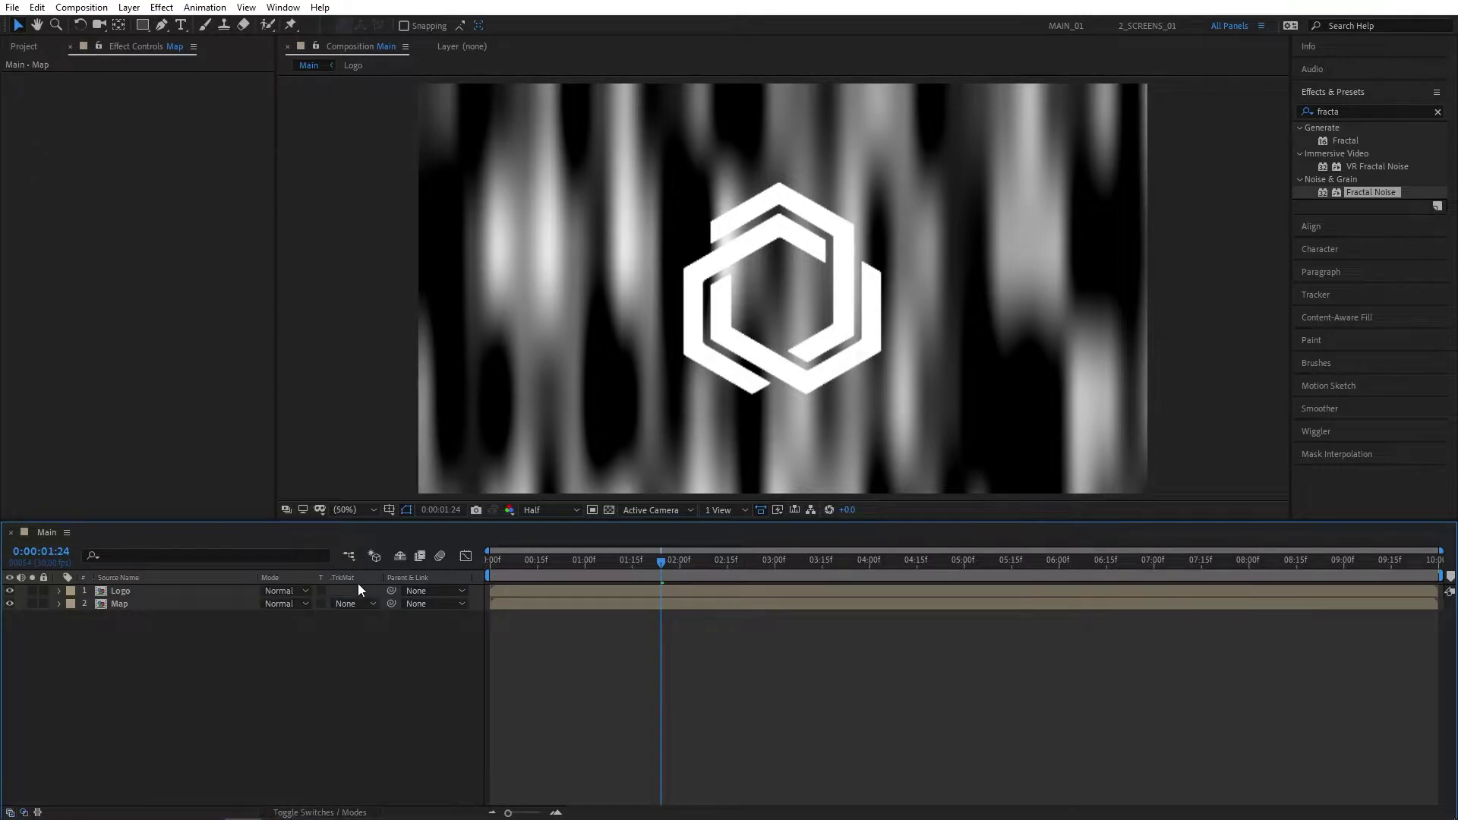
left_click(367, 605)
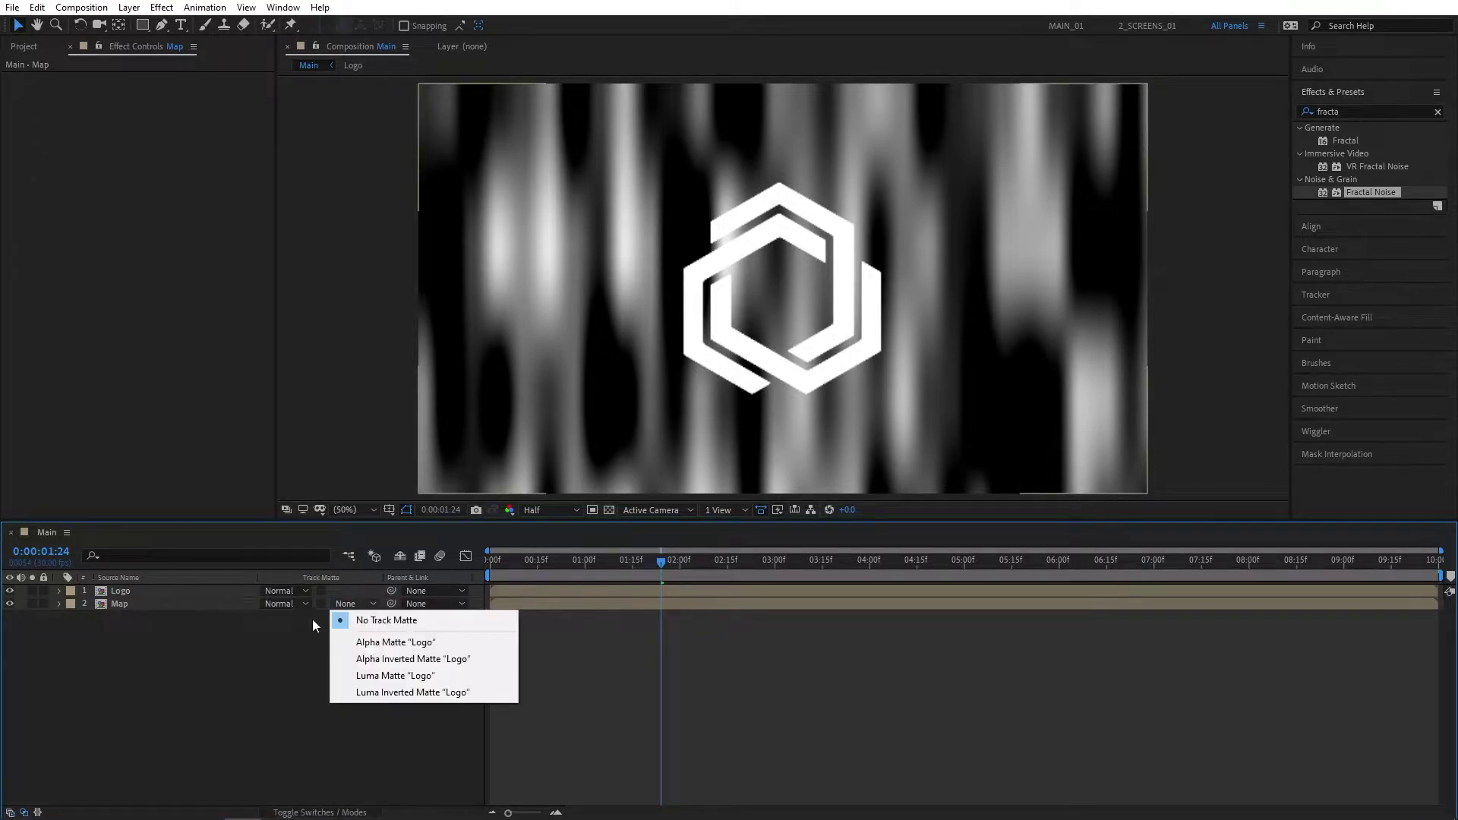
left_click(394, 642)
left_click_drag(577, 562, 486, 567)
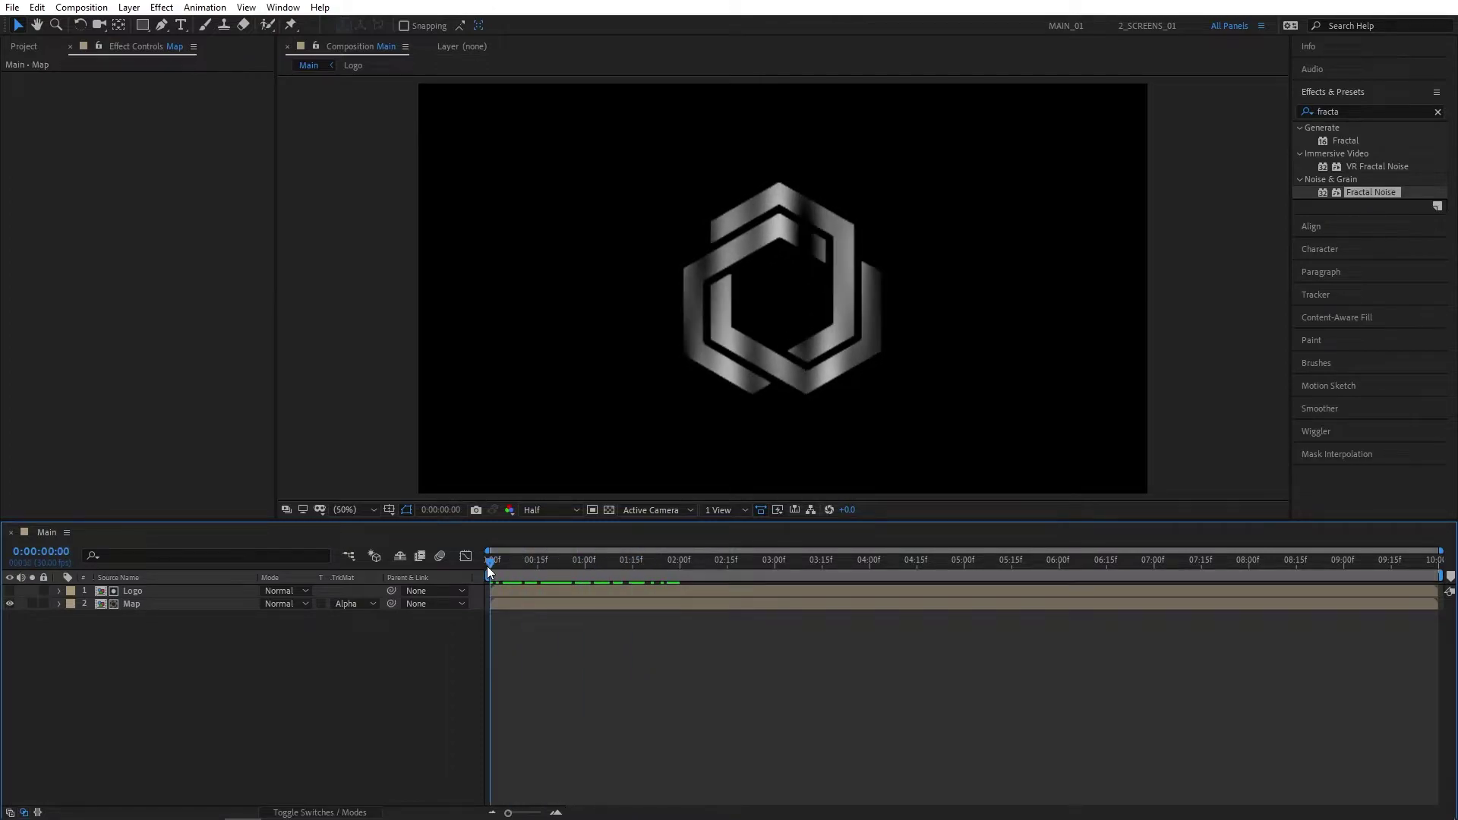
- Apply CC Glass to Map with the Logo layer's alpha as bump map
double_click(1357, 113)
type("cc glass")
left_click_drag(1348, 141, 129, 602)
left_click(20, 92)
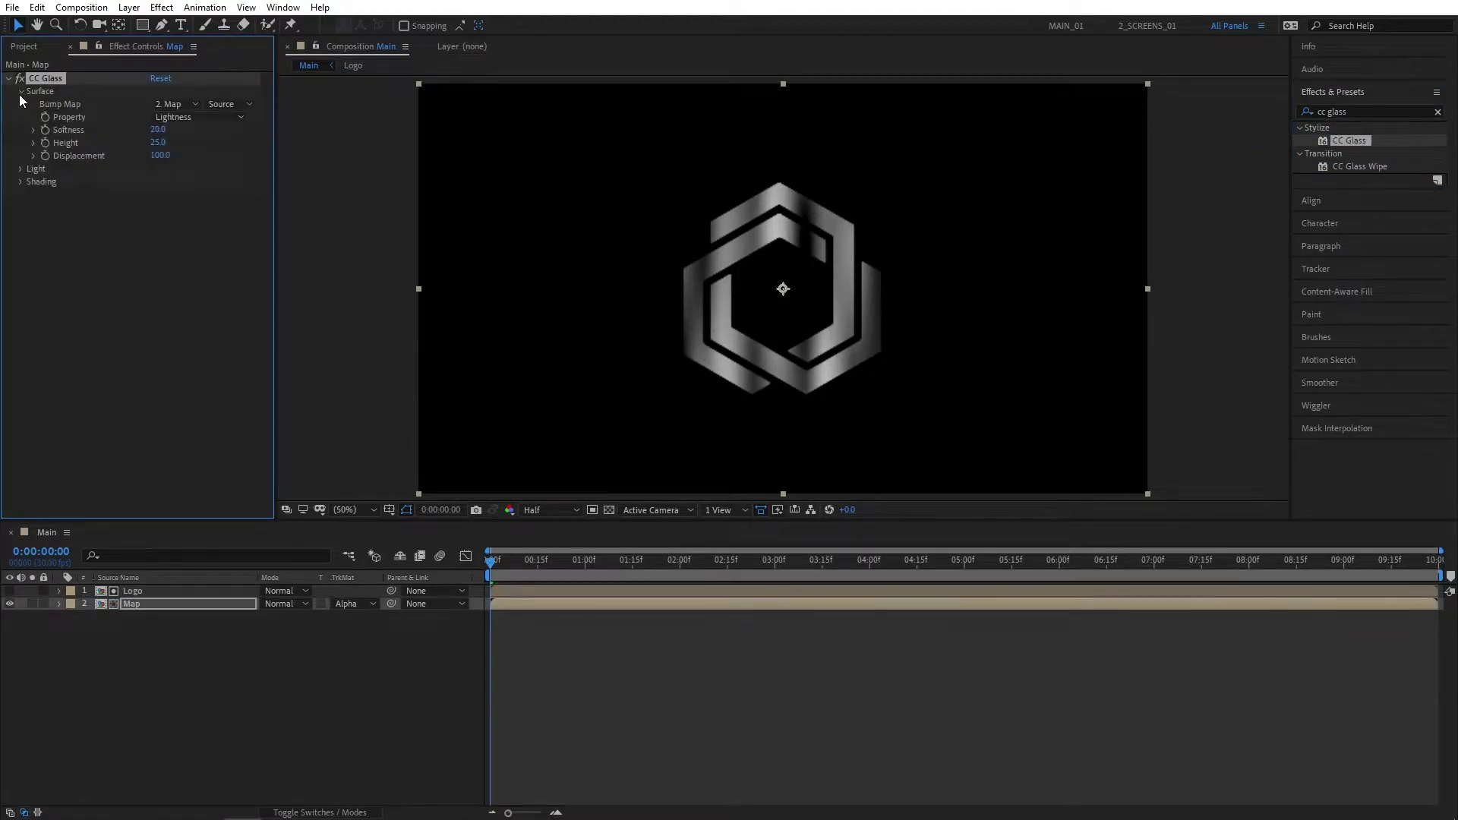
left_click(174, 105)
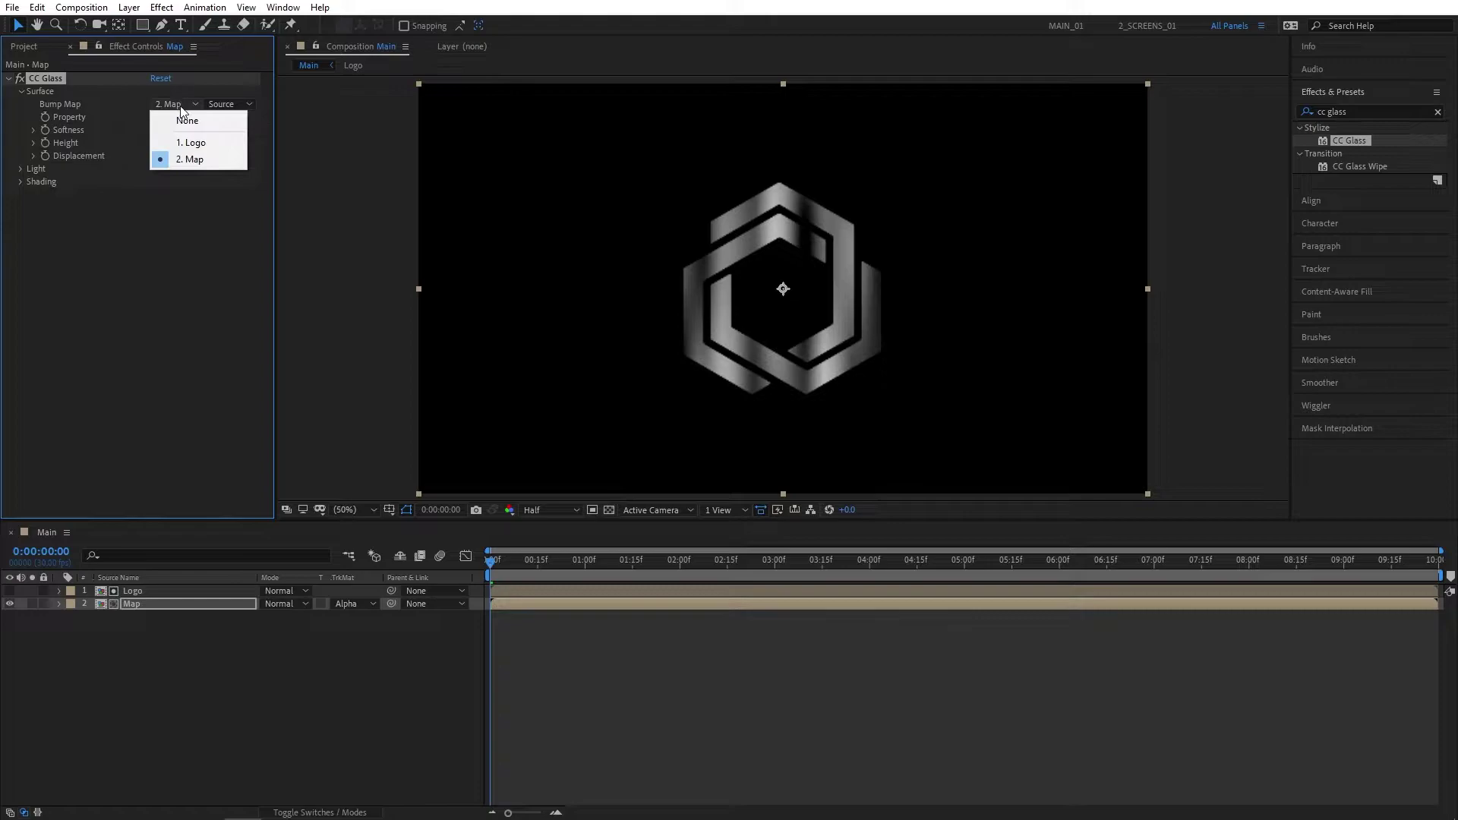
left_click(196, 140)
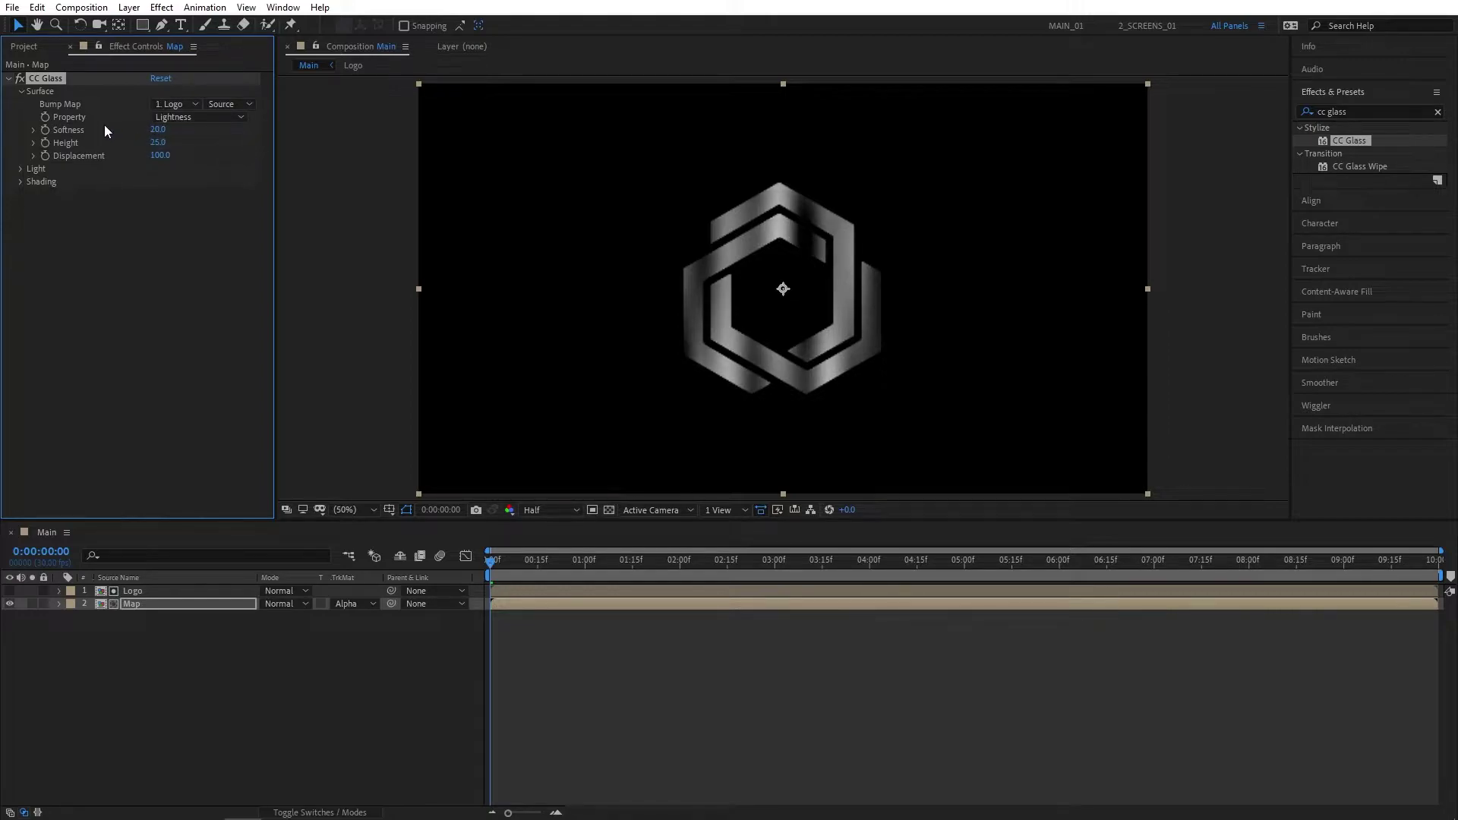
left_click(189, 119)
left_click(171, 184)
- Set CC Glass Softness 50, Height 100 and Displacement -100
left_click(157, 129)
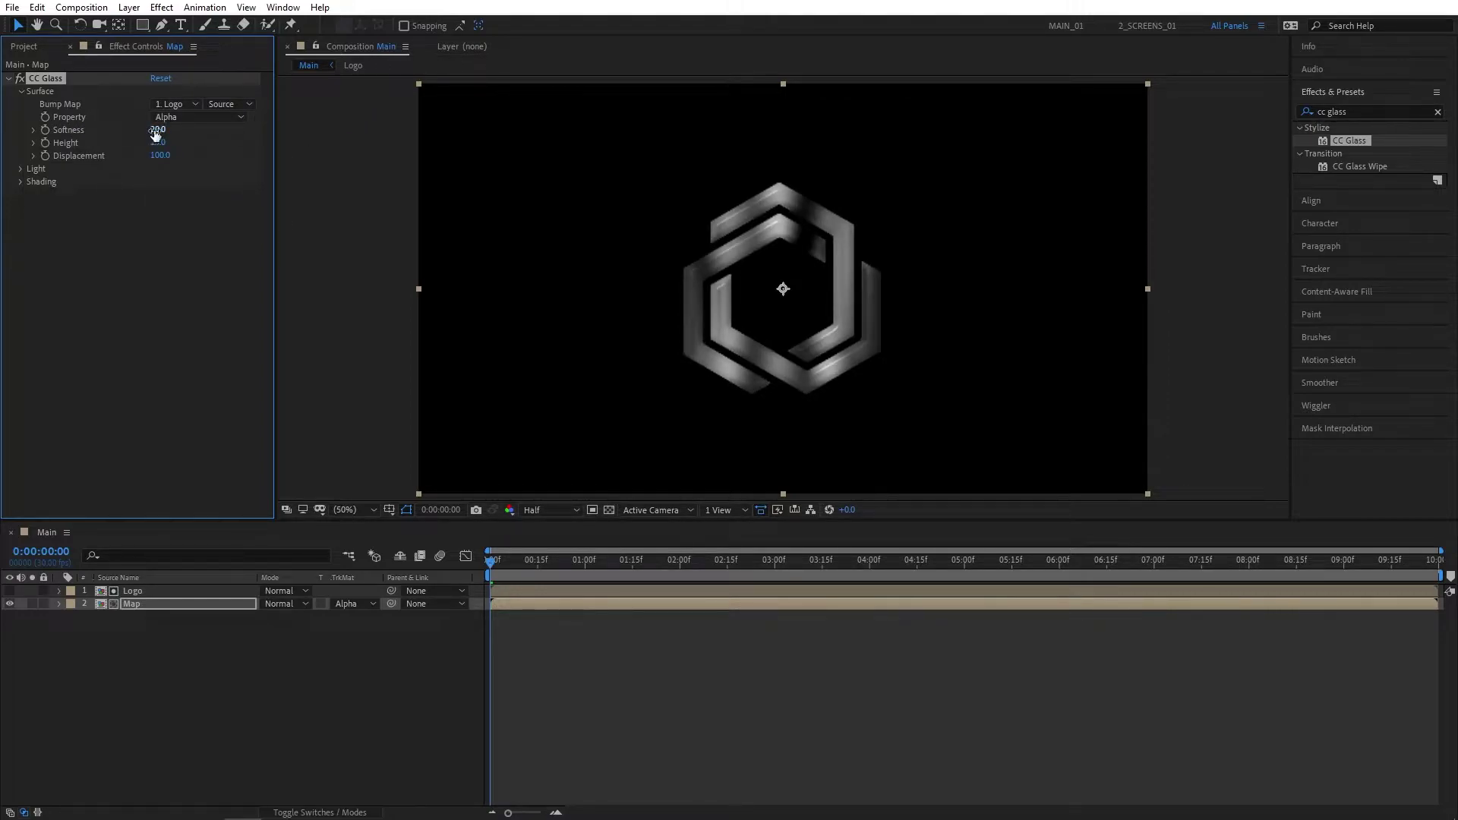
type("50")
left_click(143, 202)
left_click_drag(167, 145, 713, 106)
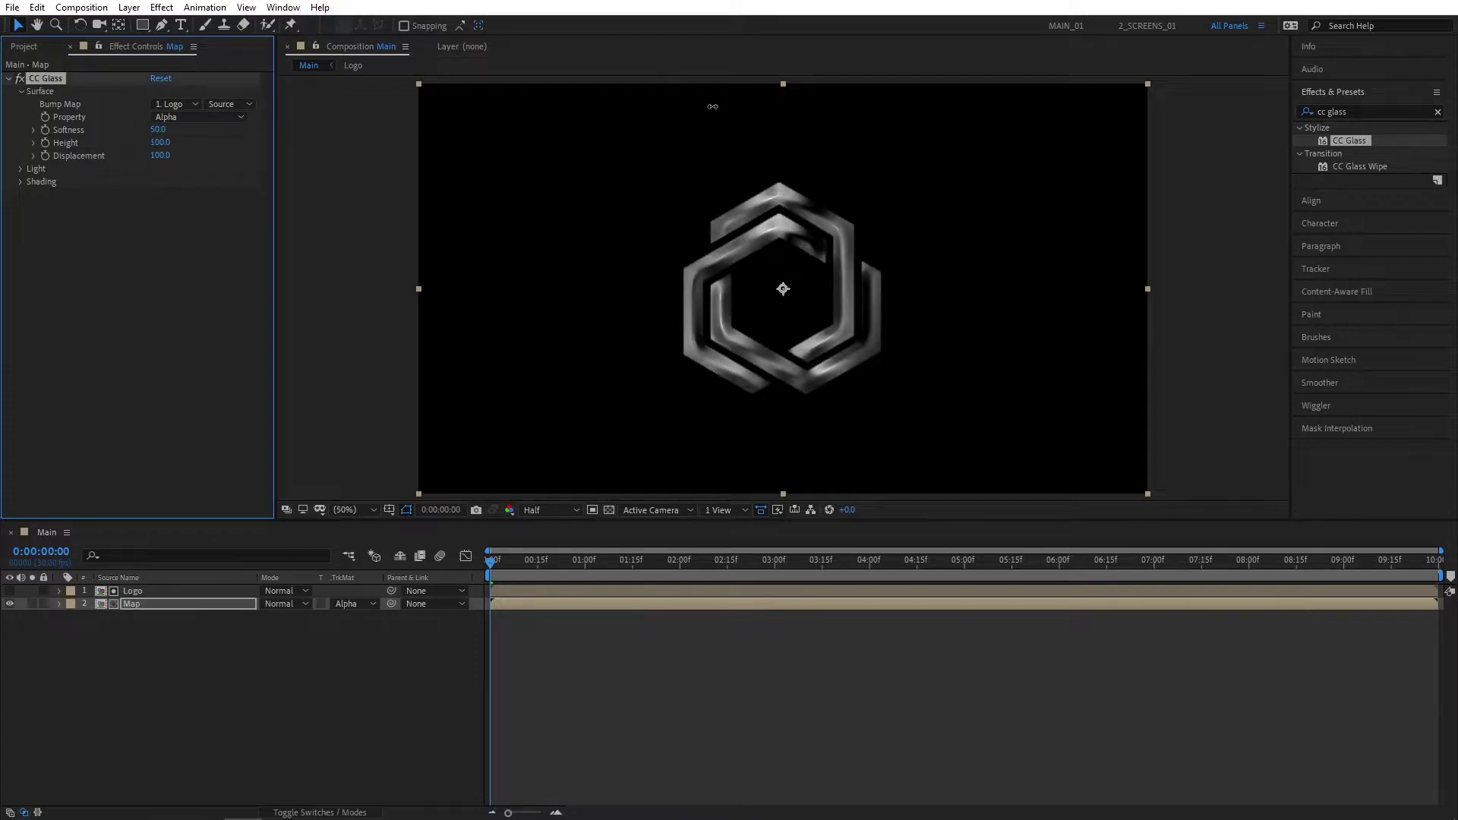
left_click(160, 156)
left_click(127, 258)
- Reduce the CC Glass Shading Metal amount to 0
left_click(20, 169)
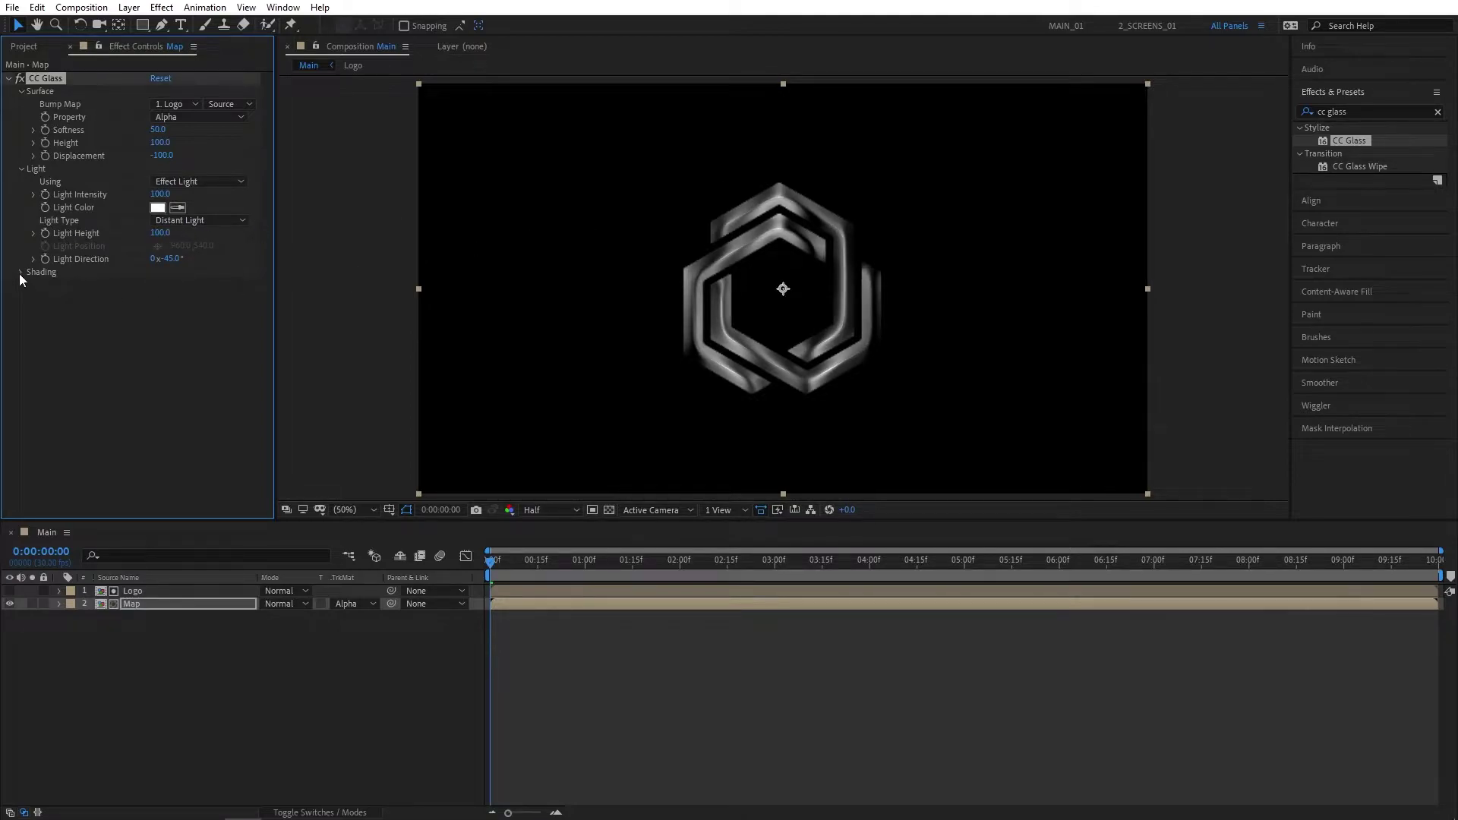
left_click(42, 272)
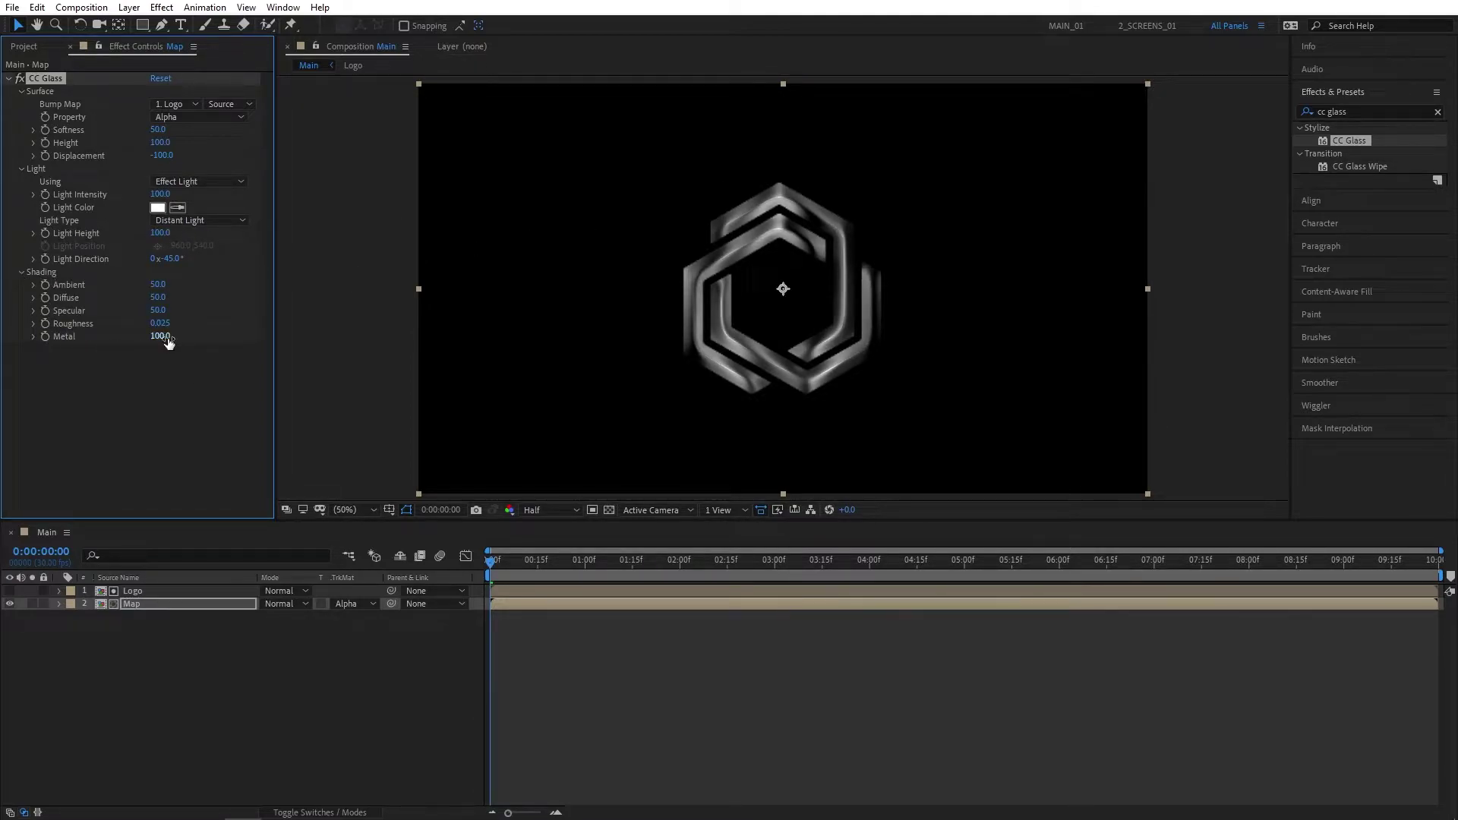
left_click_drag(161, 336, 86, 336)
left_click(1385, 113)
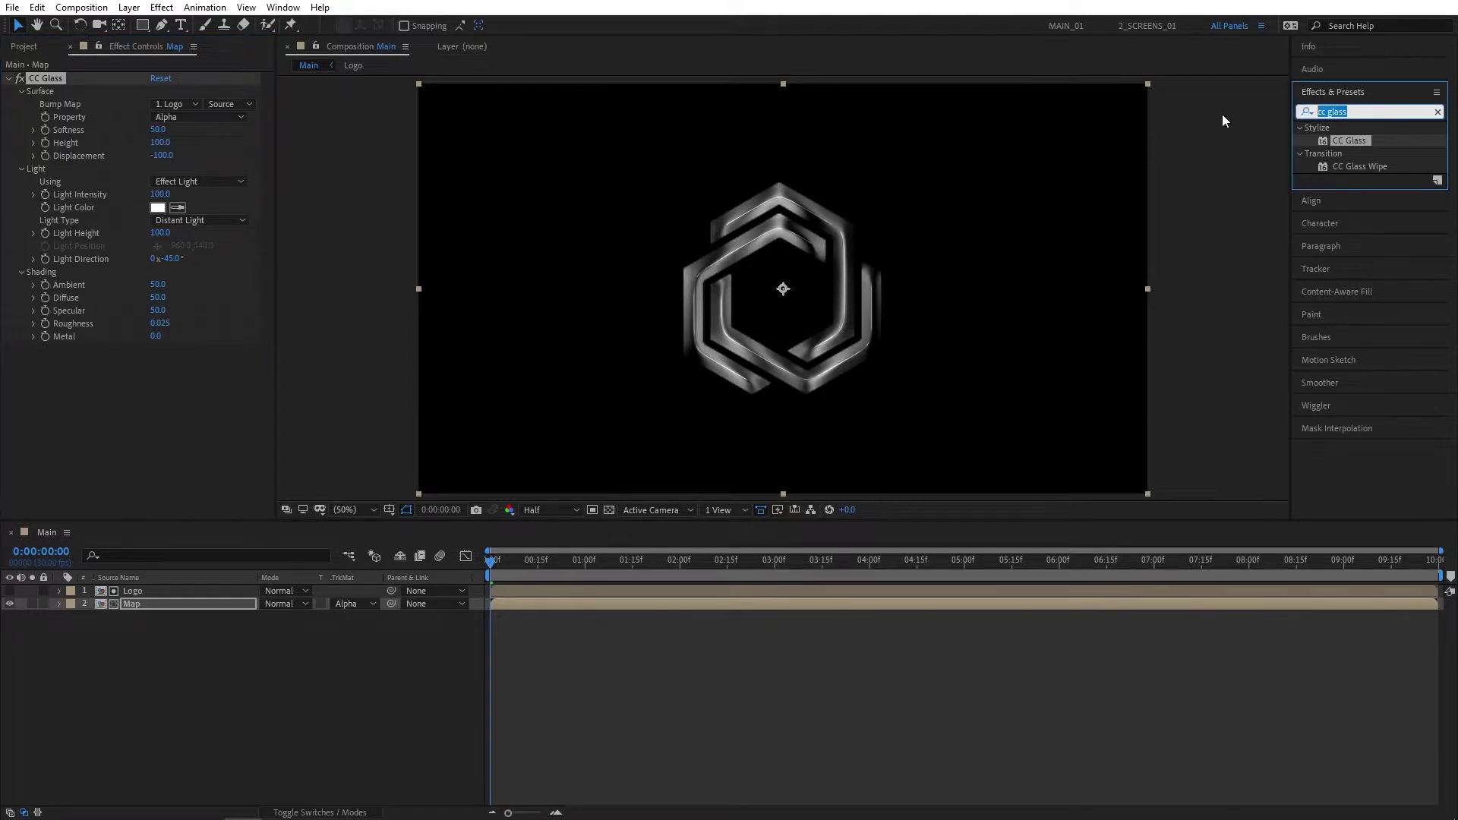
- Apply CC Blobbylize to Map with Blob Layer set to Logo and Property set to Alpha
type("cc blob")
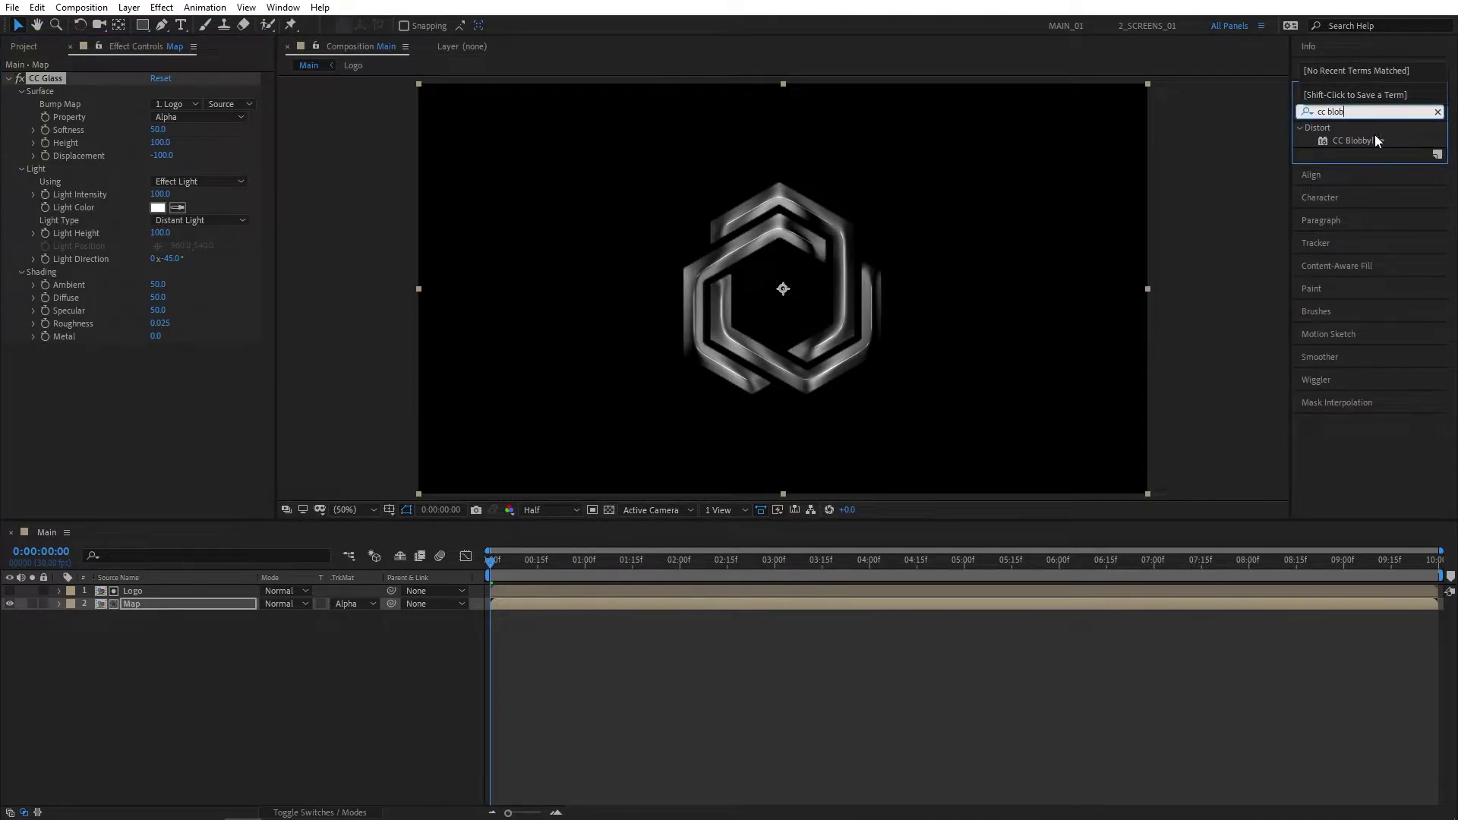
left_click_drag(1374, 137, 144, 604)
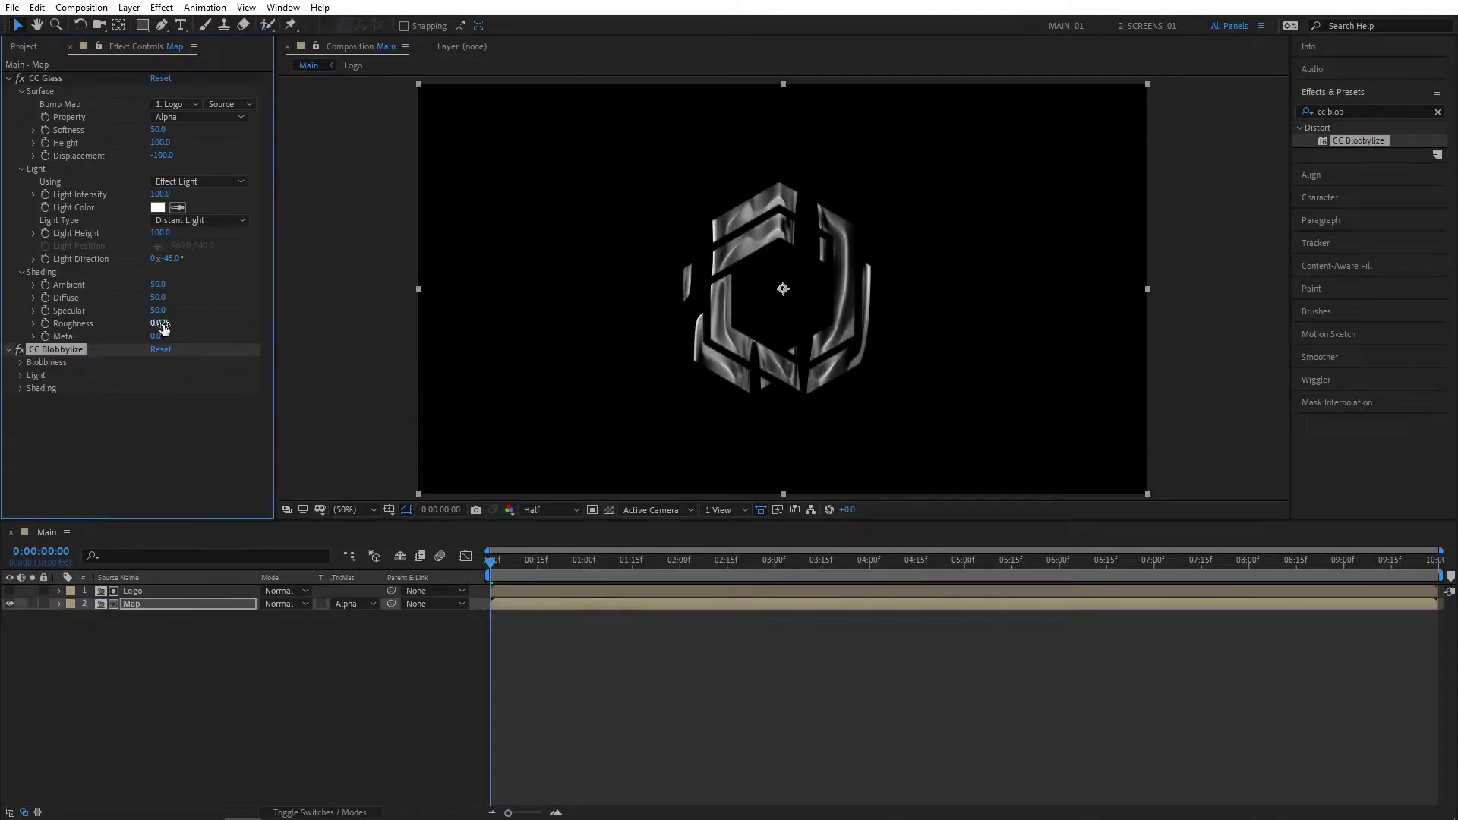
left_click(21, 363)
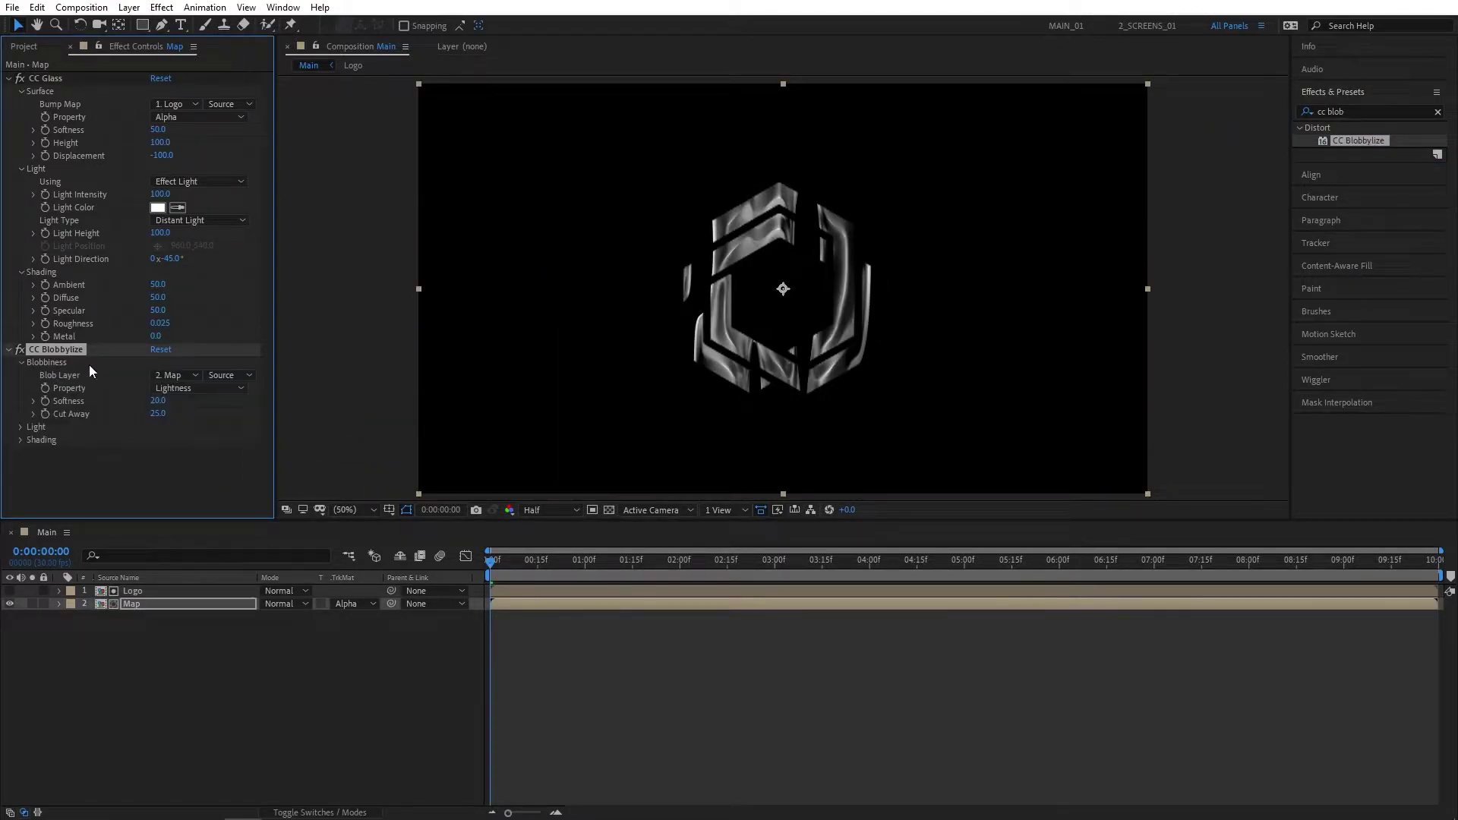
left_click(171, 375)
left_click(193, 410)
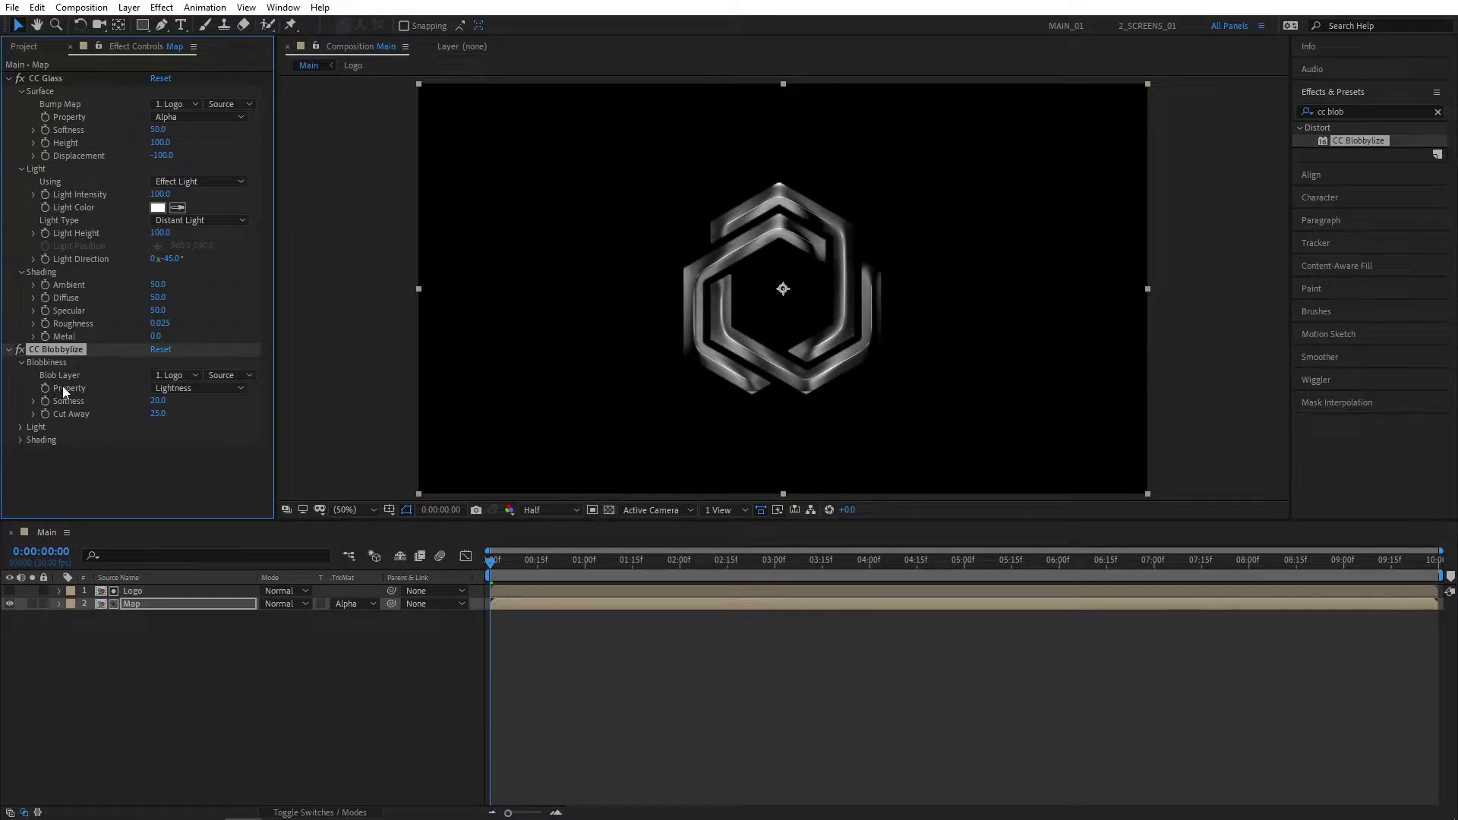
left_click(199, 389)
left_click(202, 454)
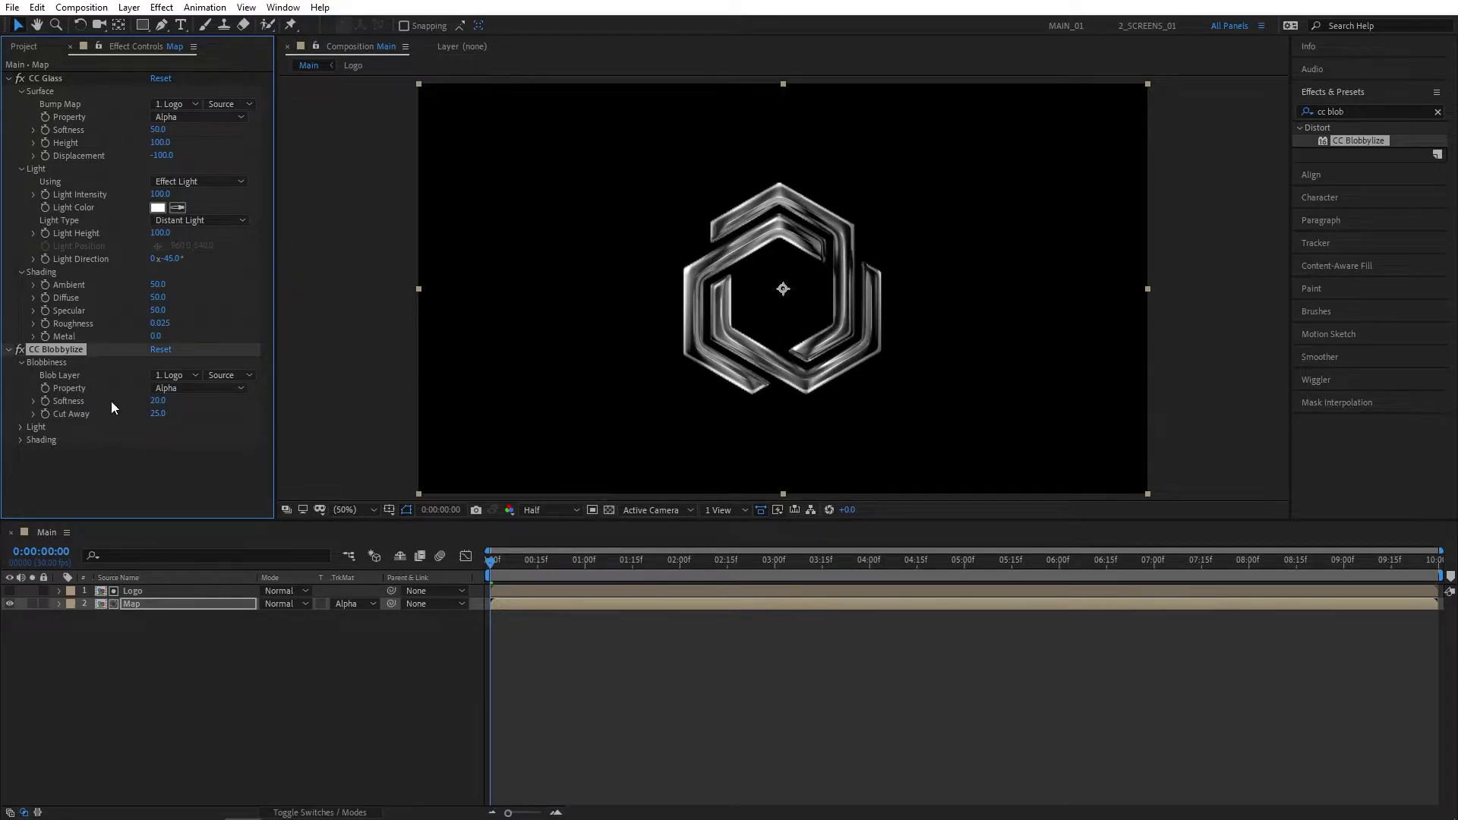
- Set CC Blobbylize Cut Away to 0 and Softness to 50
left_click_drag(155, 414, 41, 408)
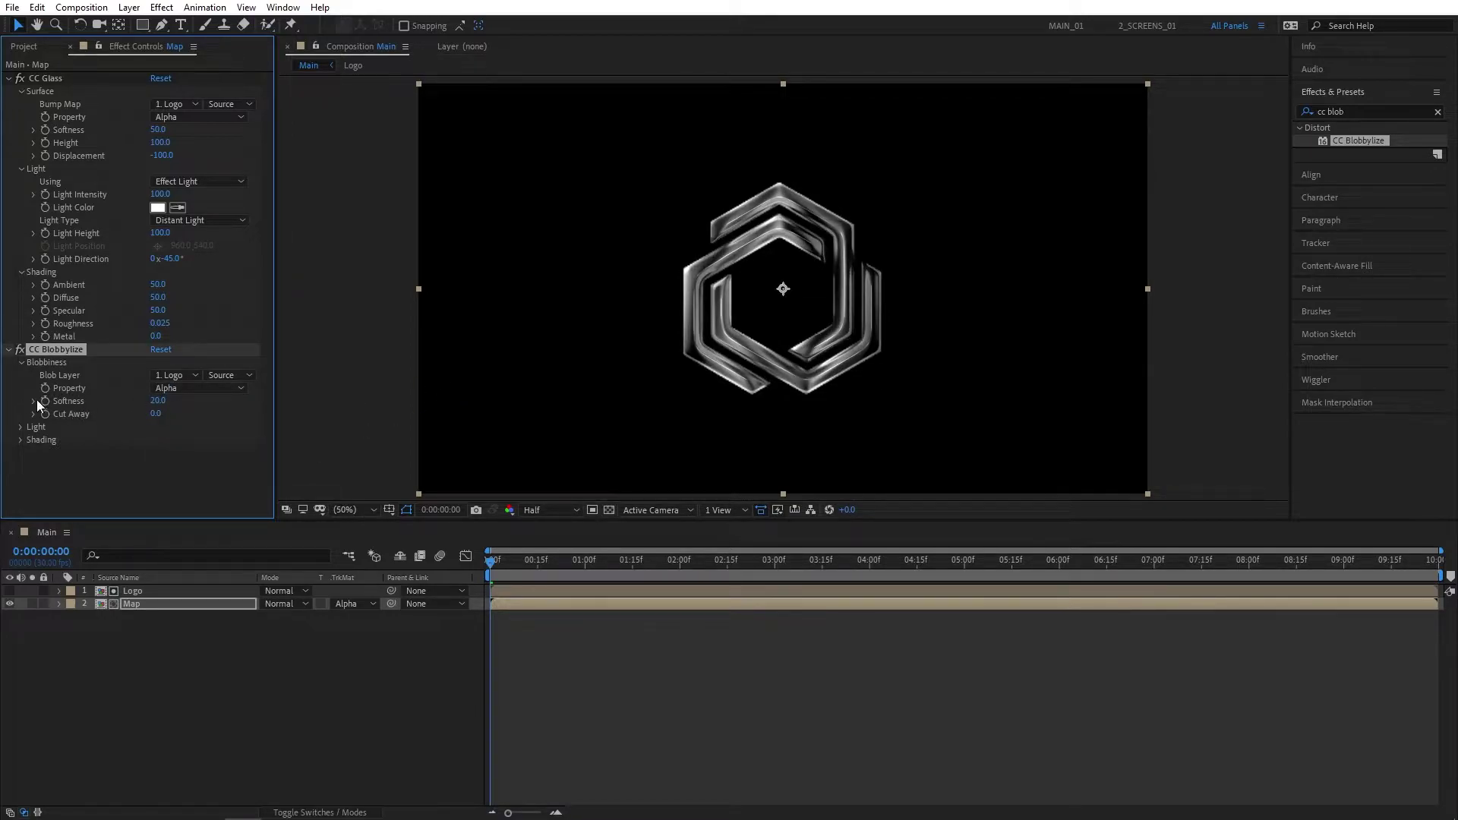
left_click(156, 401)
type("50")
key("Return")
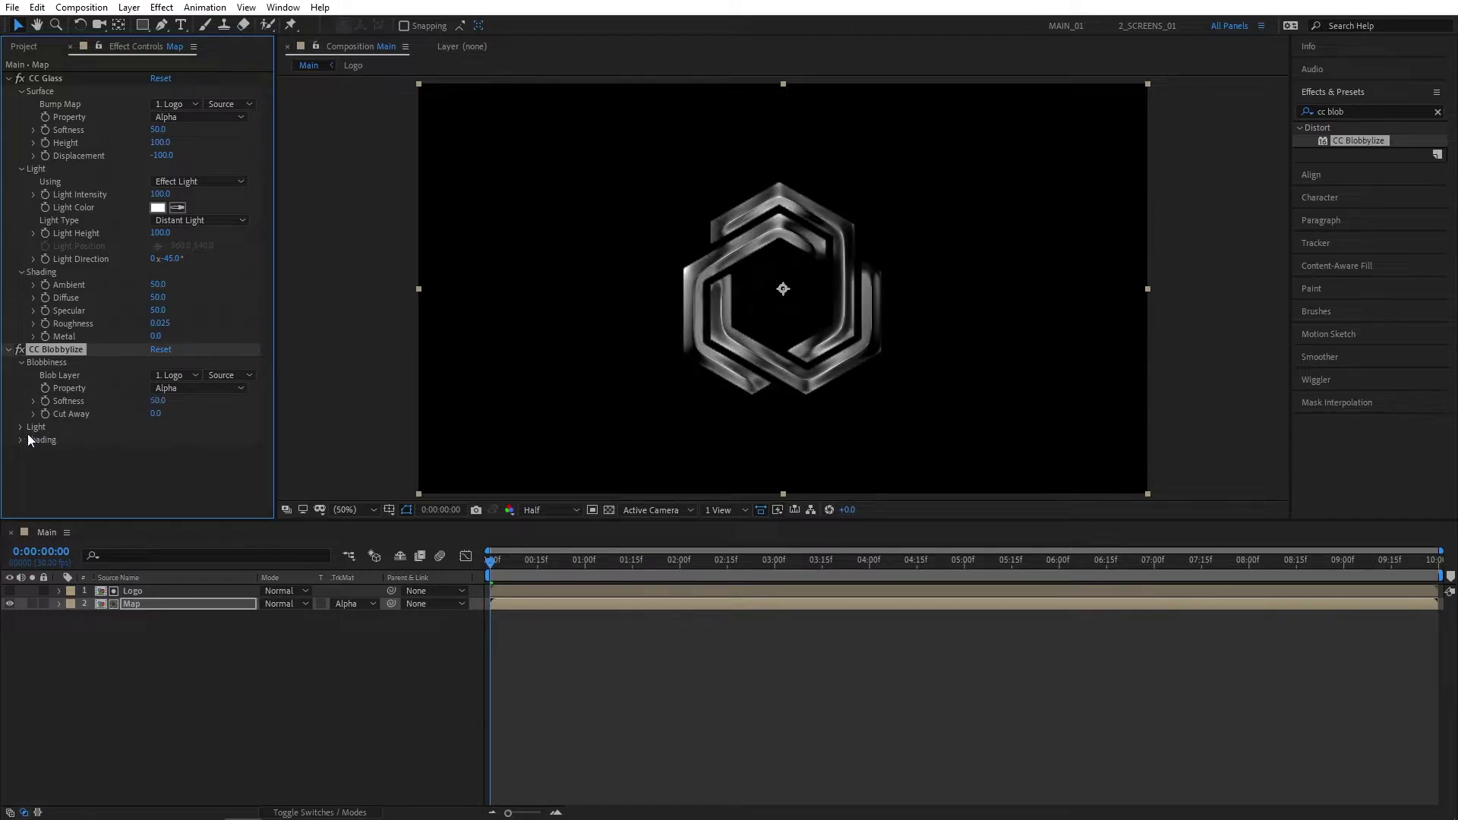
left_click(40, 442)
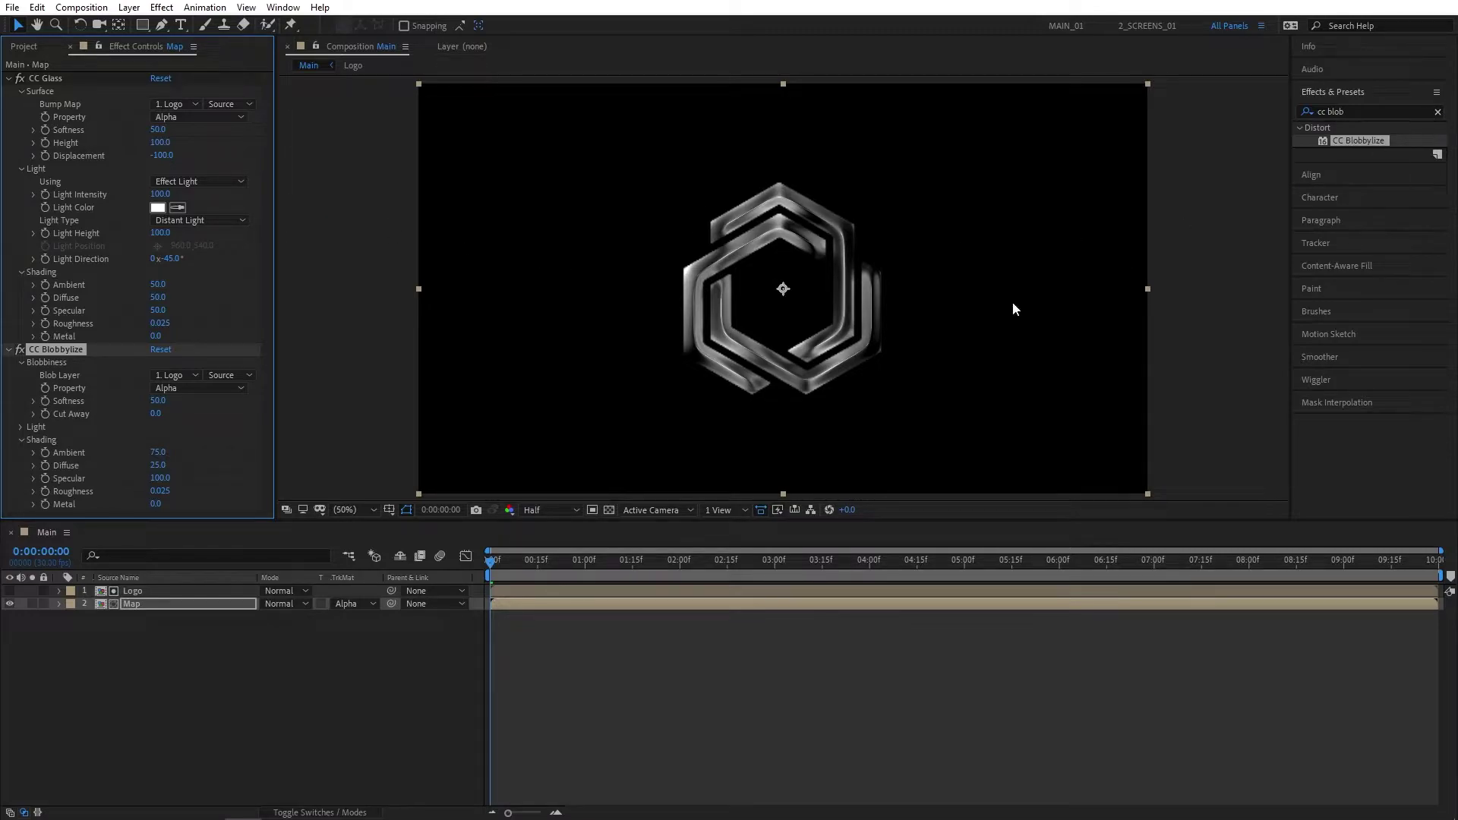
- Preview the animation from an early frame
left_click(512, 561)
key("space")
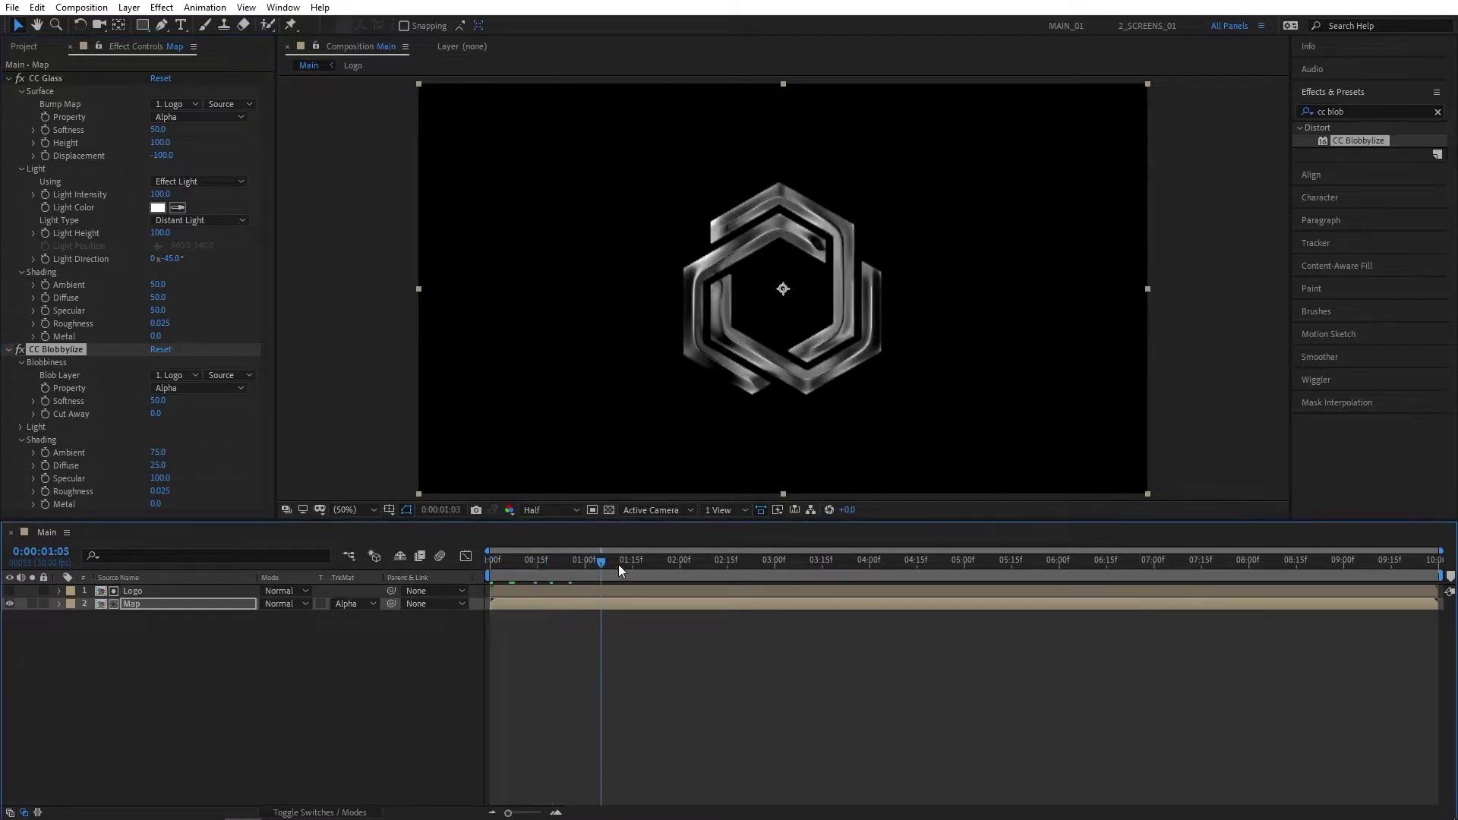
right_click(548, 554)
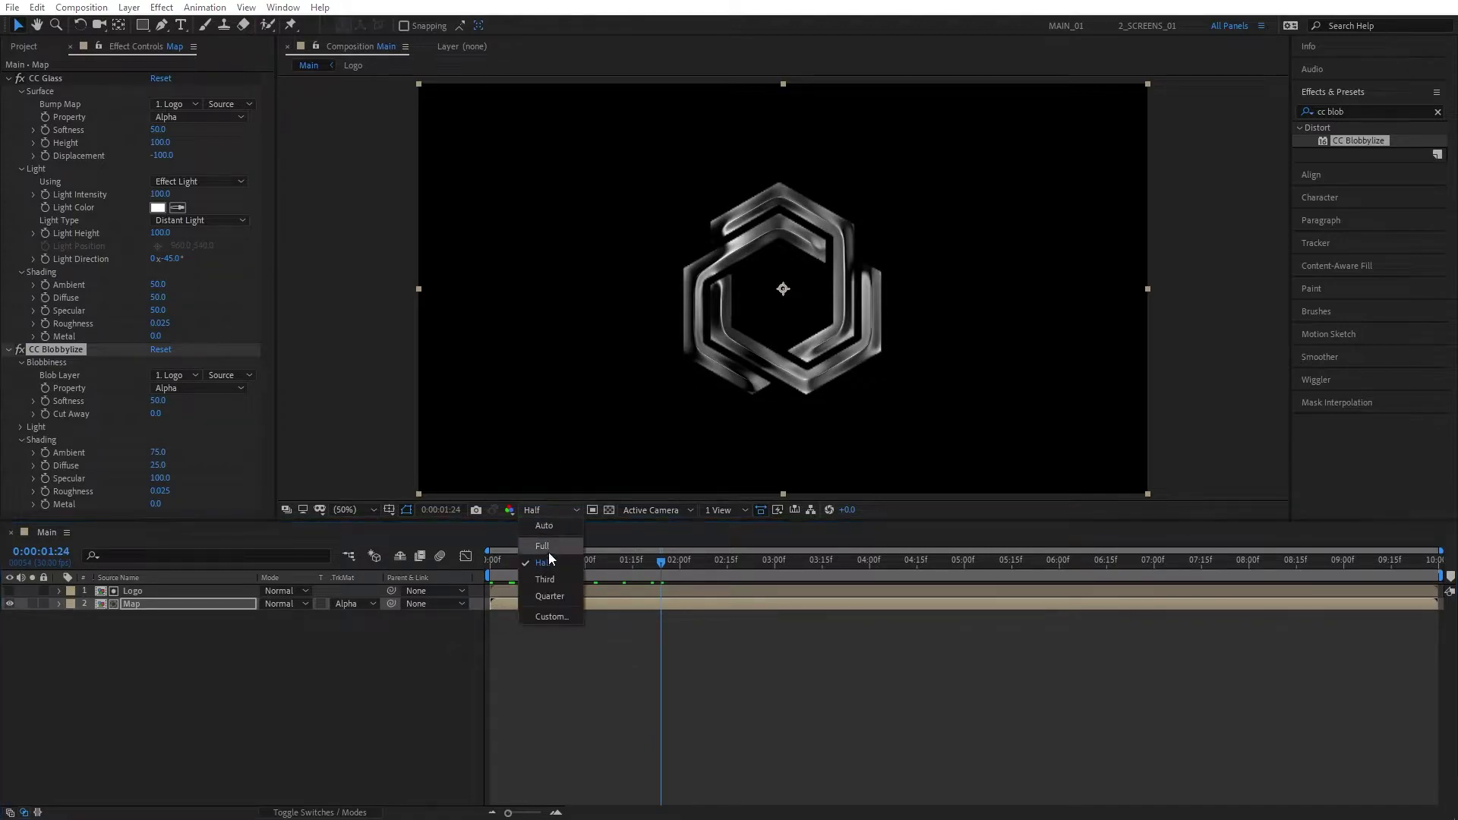
key("Escape")
left_click(550, 559)
key("space")
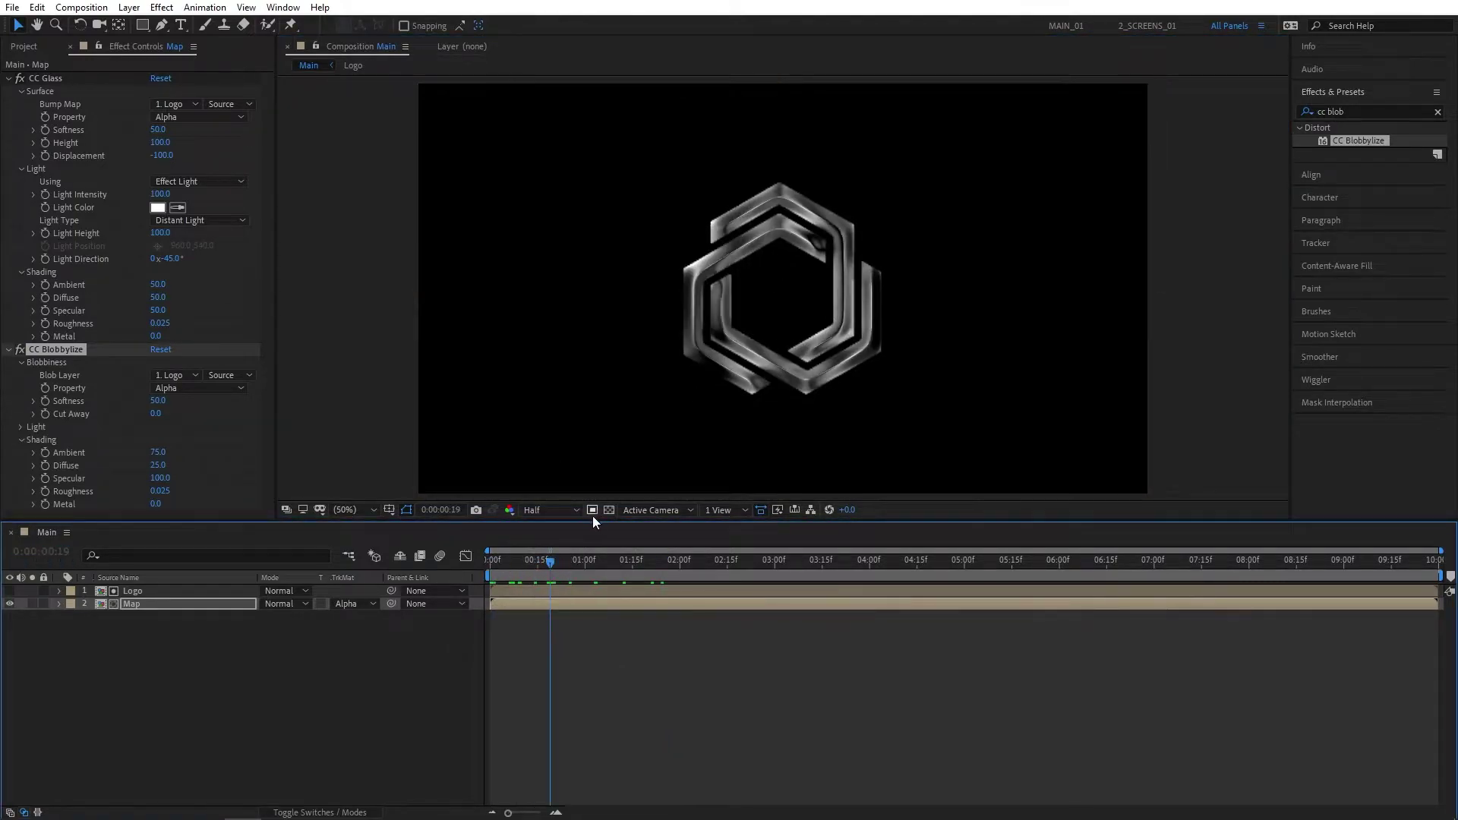
- Pre-compose the Logo and Map layers together as Logo_Gloss
key("space")
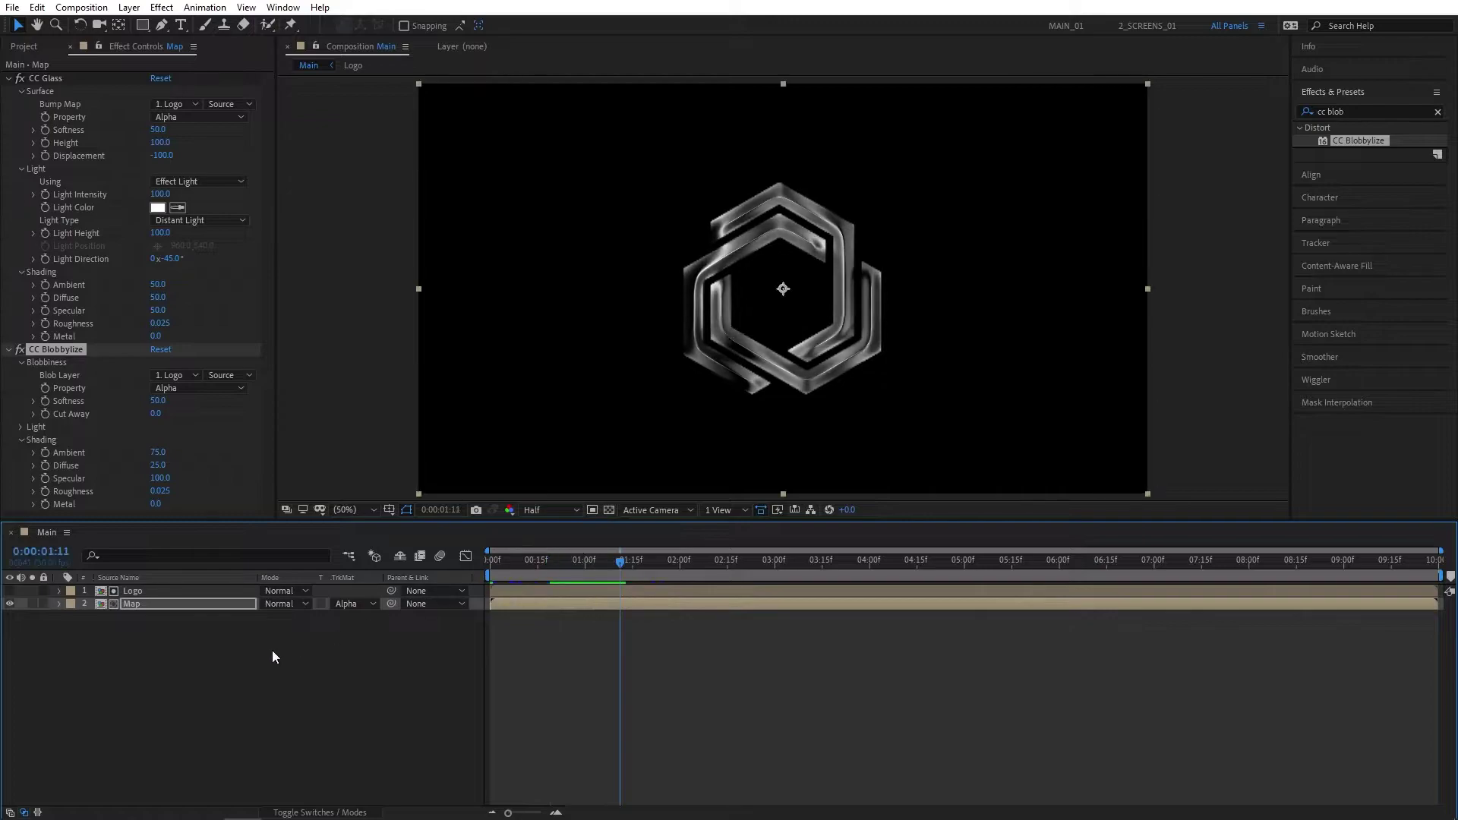
left_click_drag(170, 650, 126, 588)
right_click(155, 591)
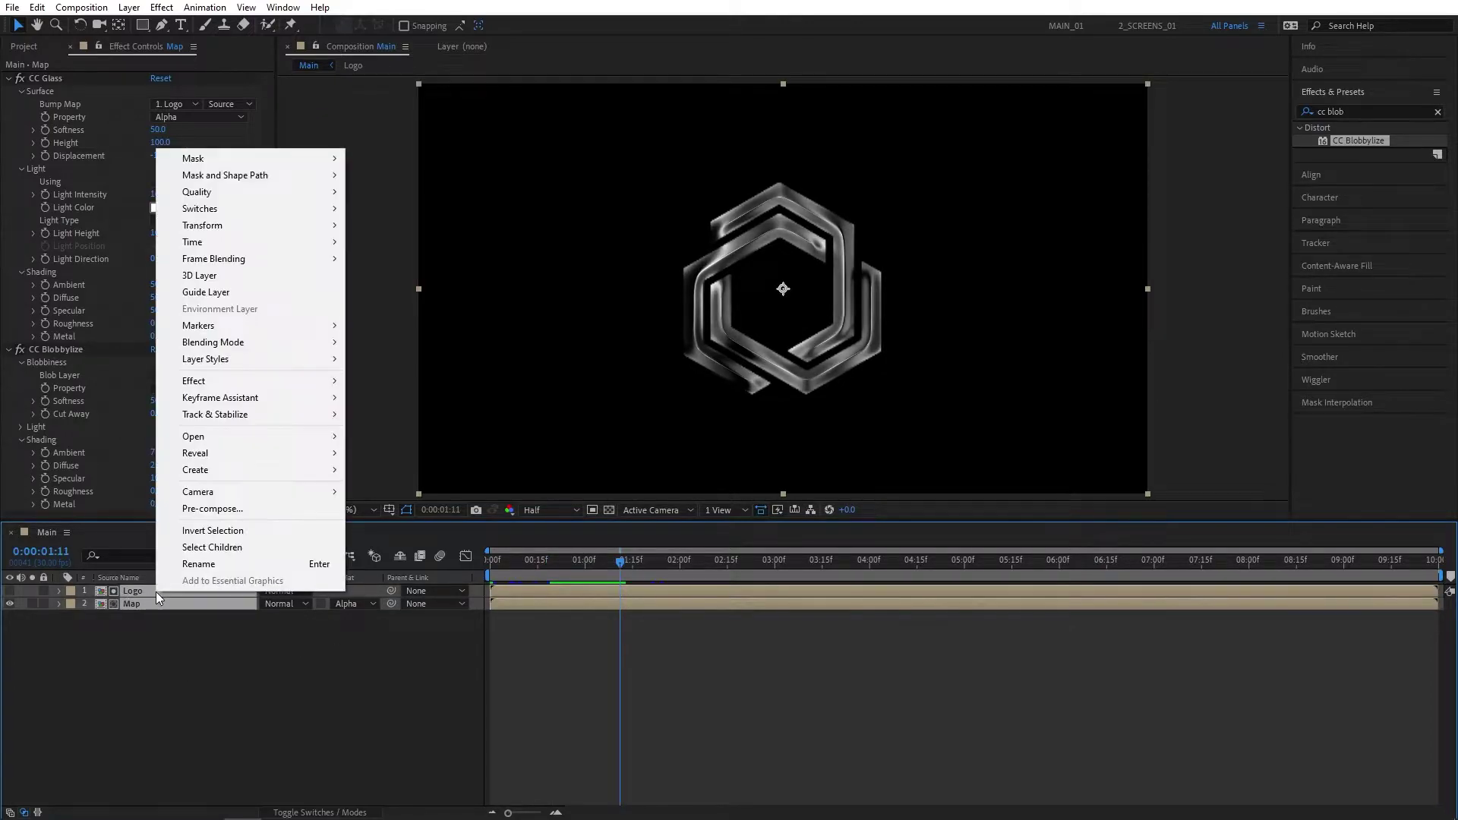
left_click(223, 509)
type("Logo_Gloss")
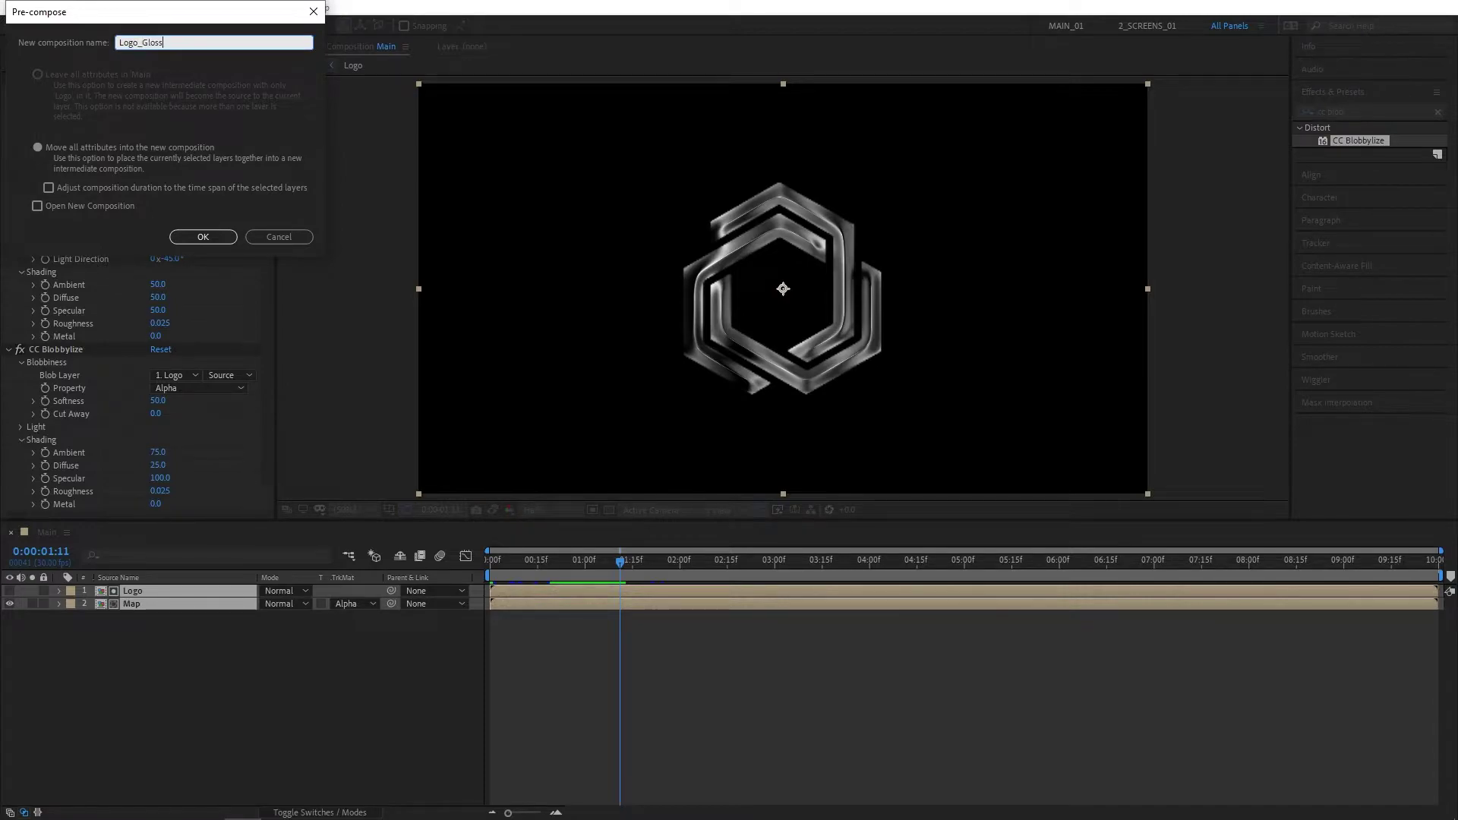
key("Return")
- Add the pexels marble texture photo to the timeline beneath Logo_Gloss
left_click_drag(608, 571, 648, 562)
left_click(24, 46)
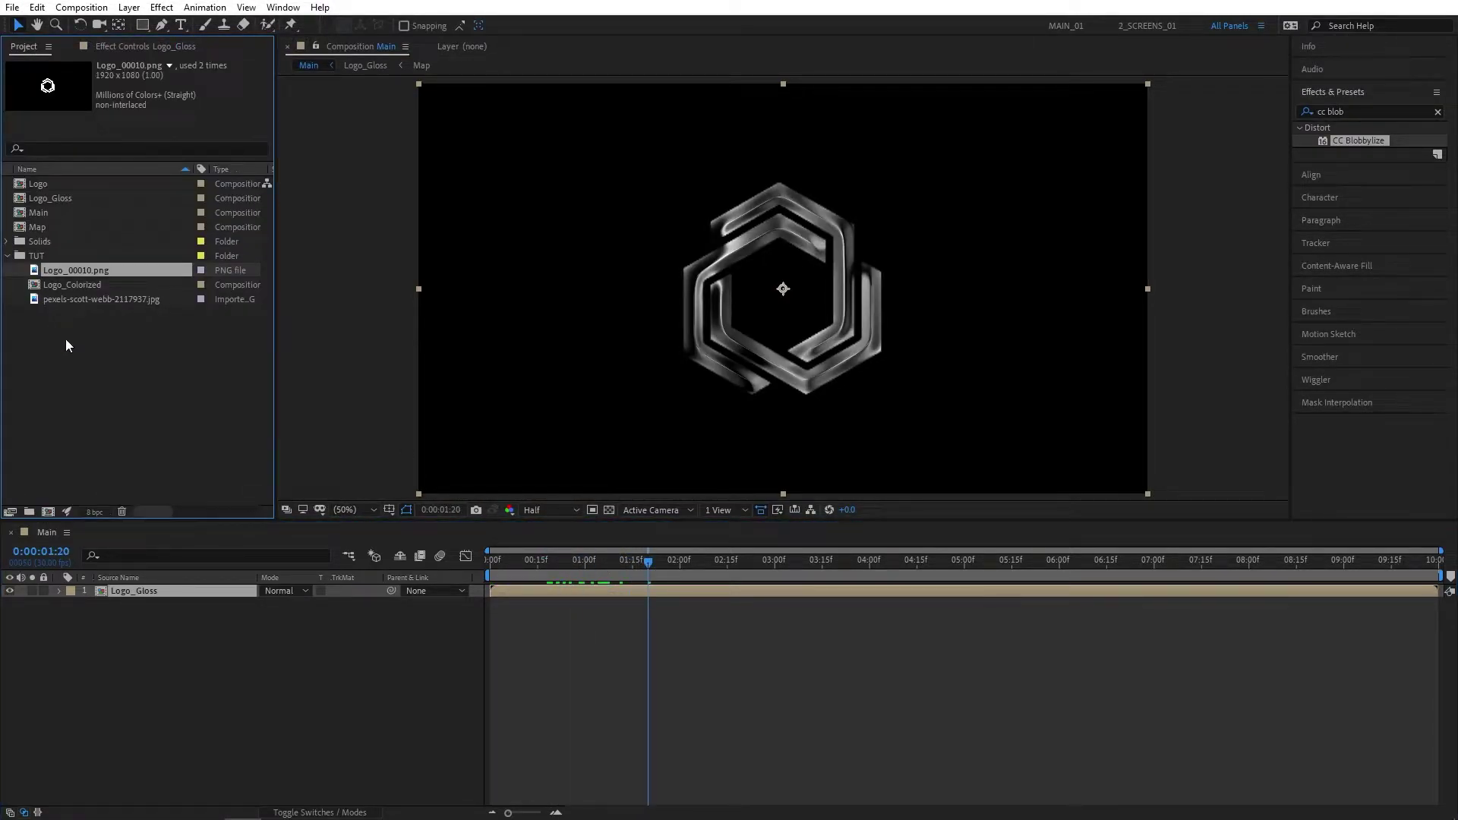
left_click(72, 300)
left_click_drag(134, 298, 178, 666)
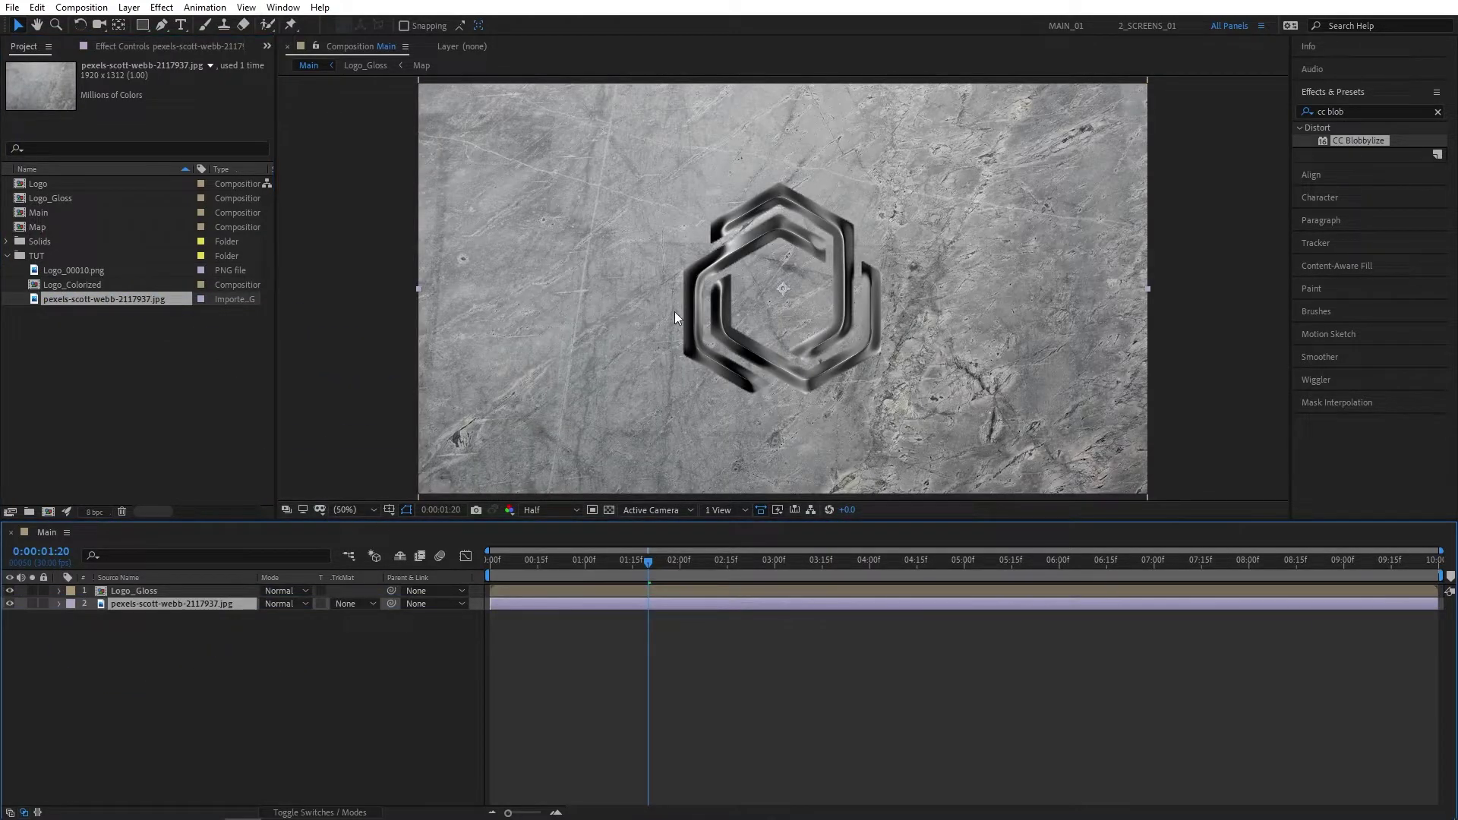
right_click(207, 605)
left_click(261, 526)
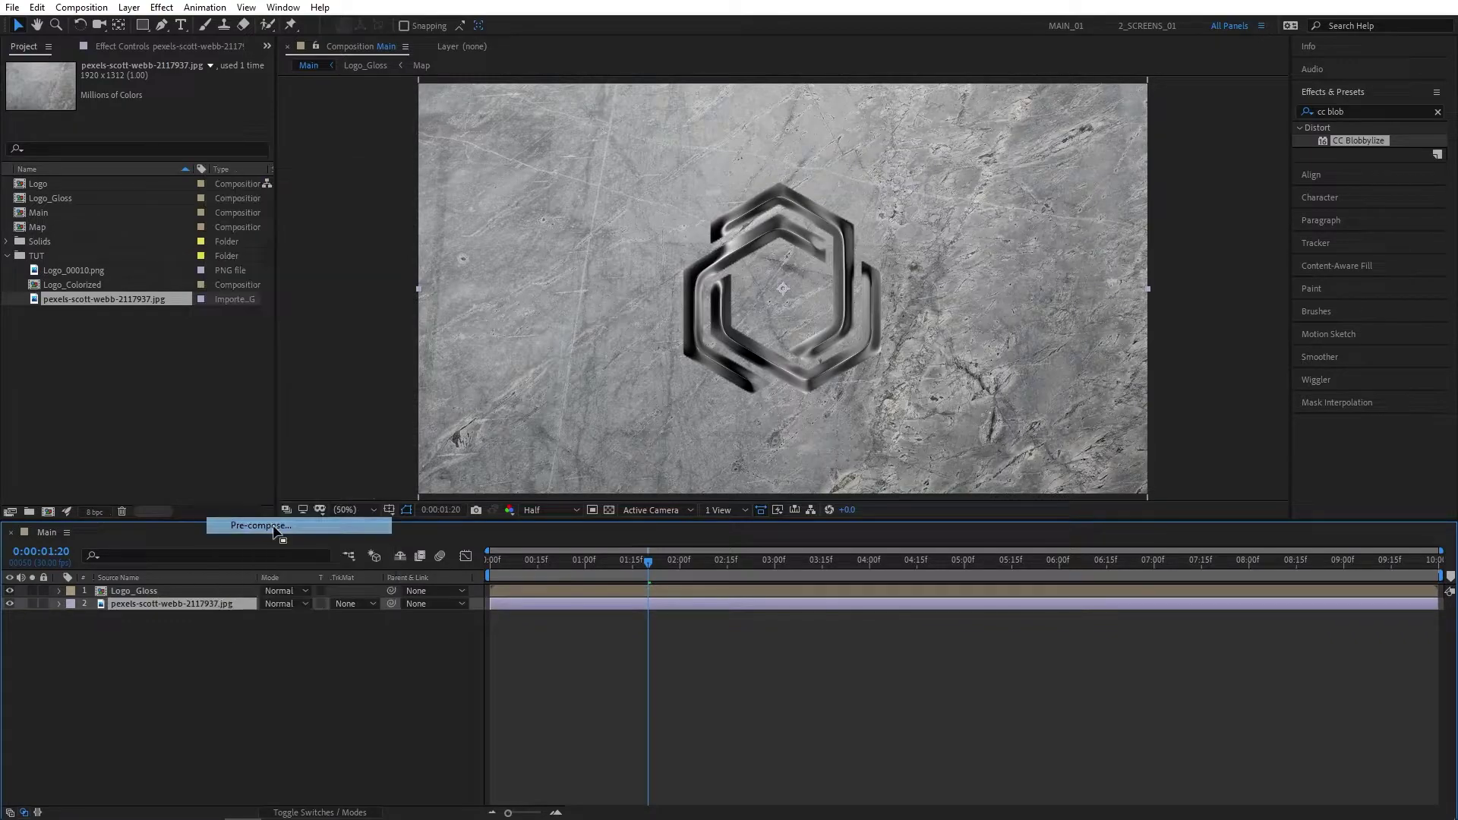
- Pre-compose the texture as BG and apply Brightness & Contrast to it
type("BG")
left_click(220, 238)
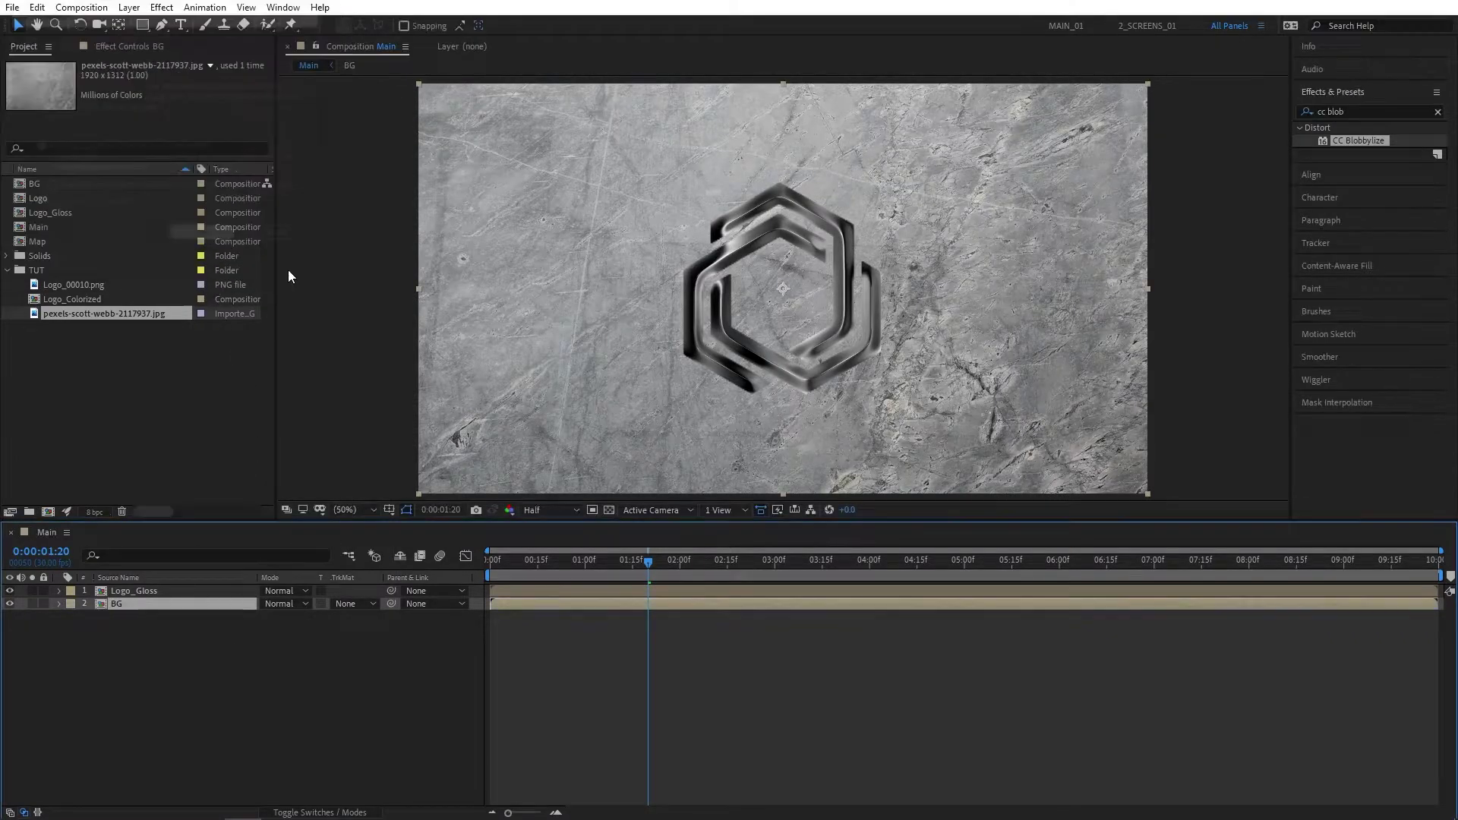
left_click(1361, 111)
type("bright")
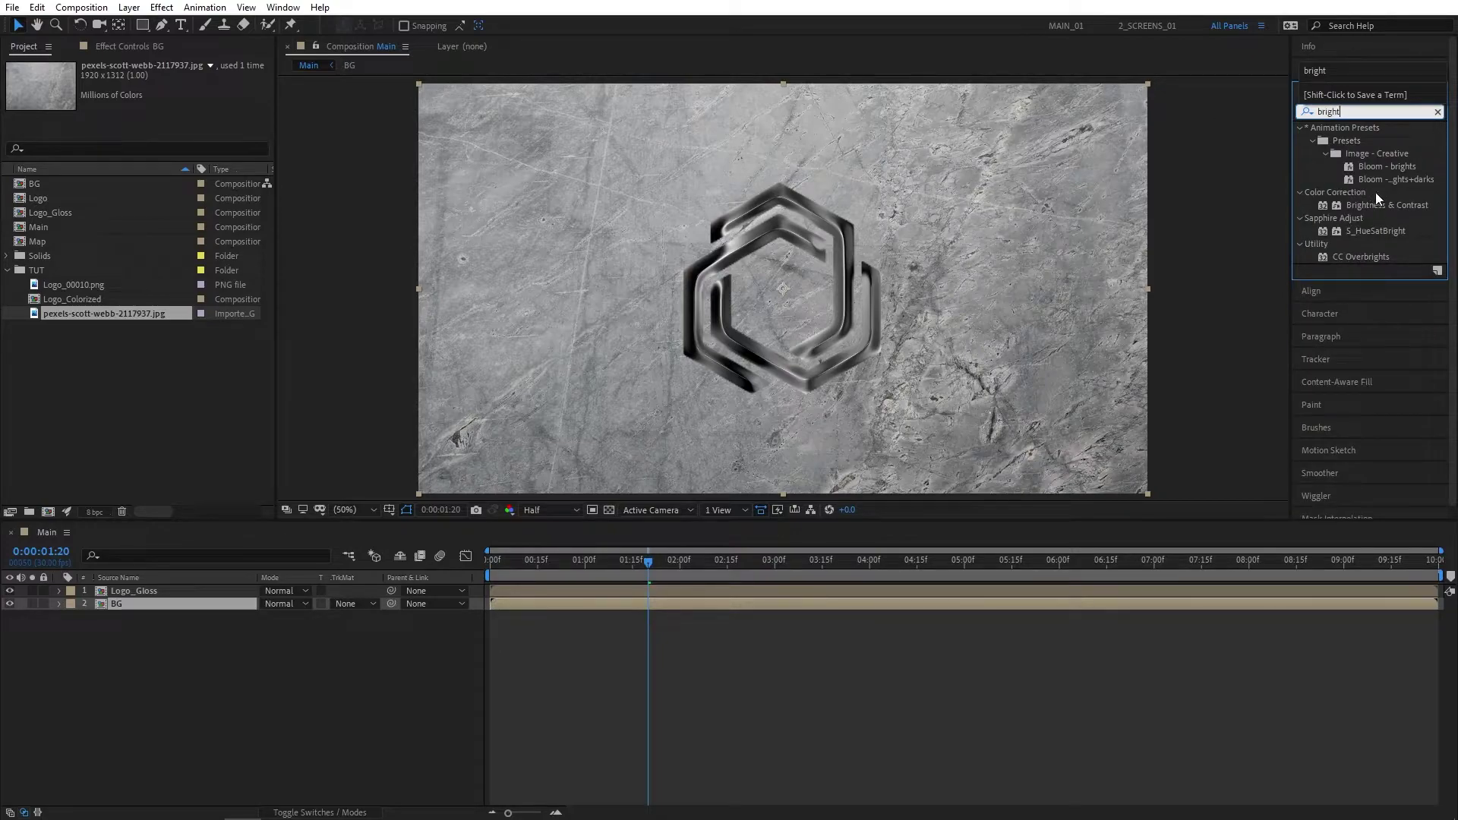
left_click_drag(1378, 204, 179, 605)
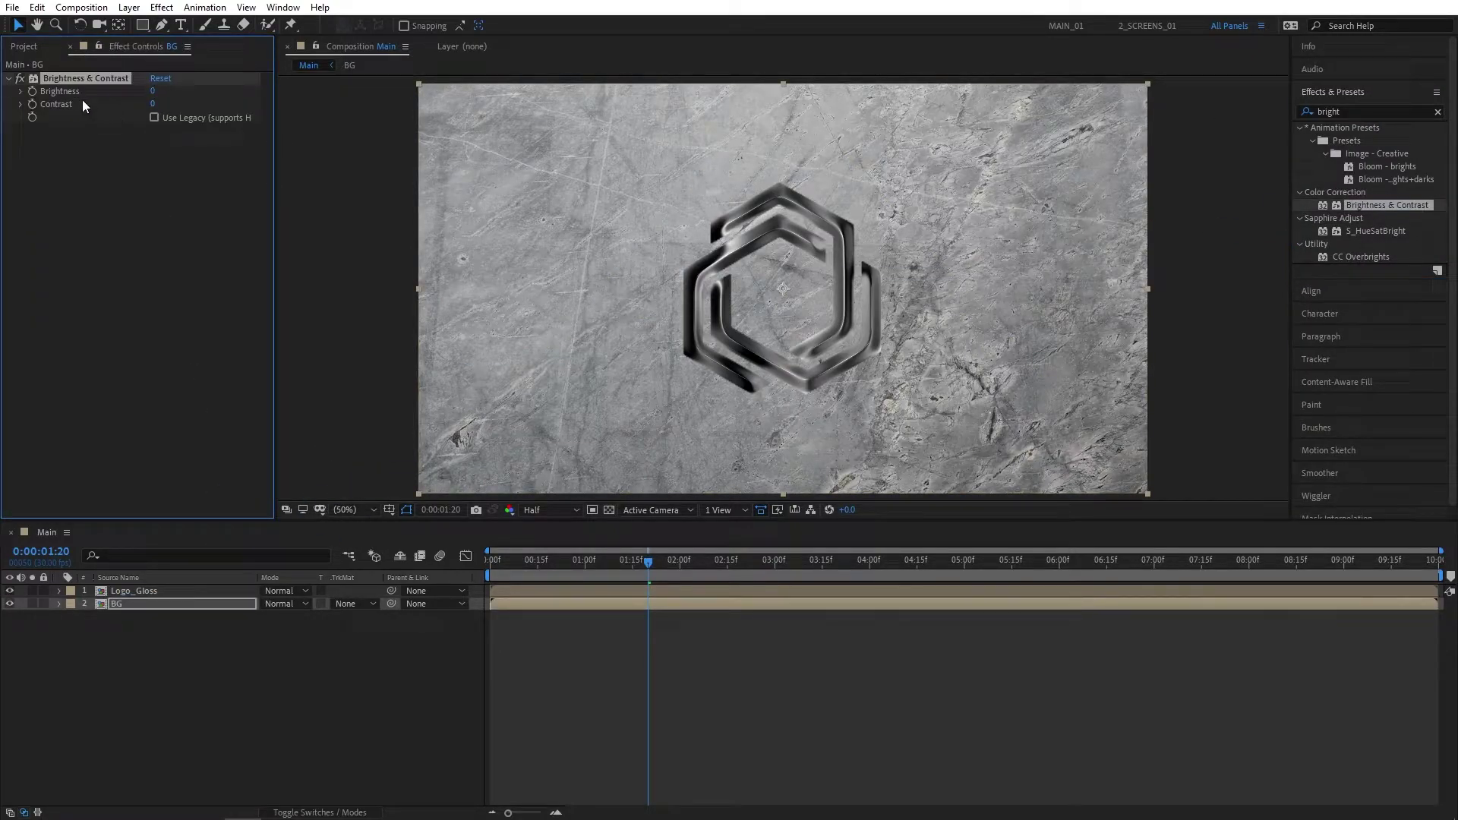
- Set Brightness to -150 and Contrast to 100 on the BG layer
left_click(153, 91)
type("-150")
key("Return")
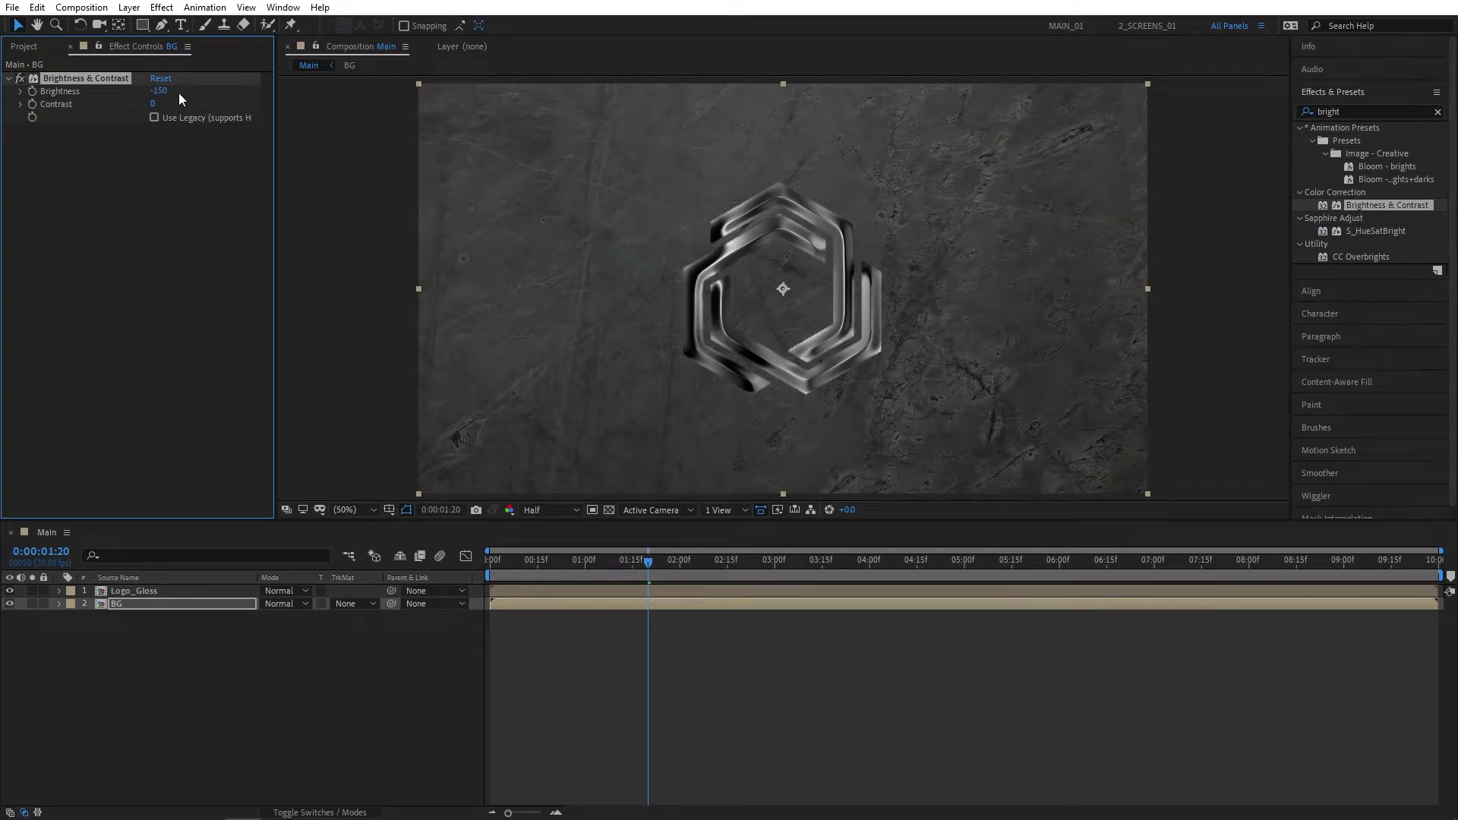
left_click_drag(154, 106, 553, 95)
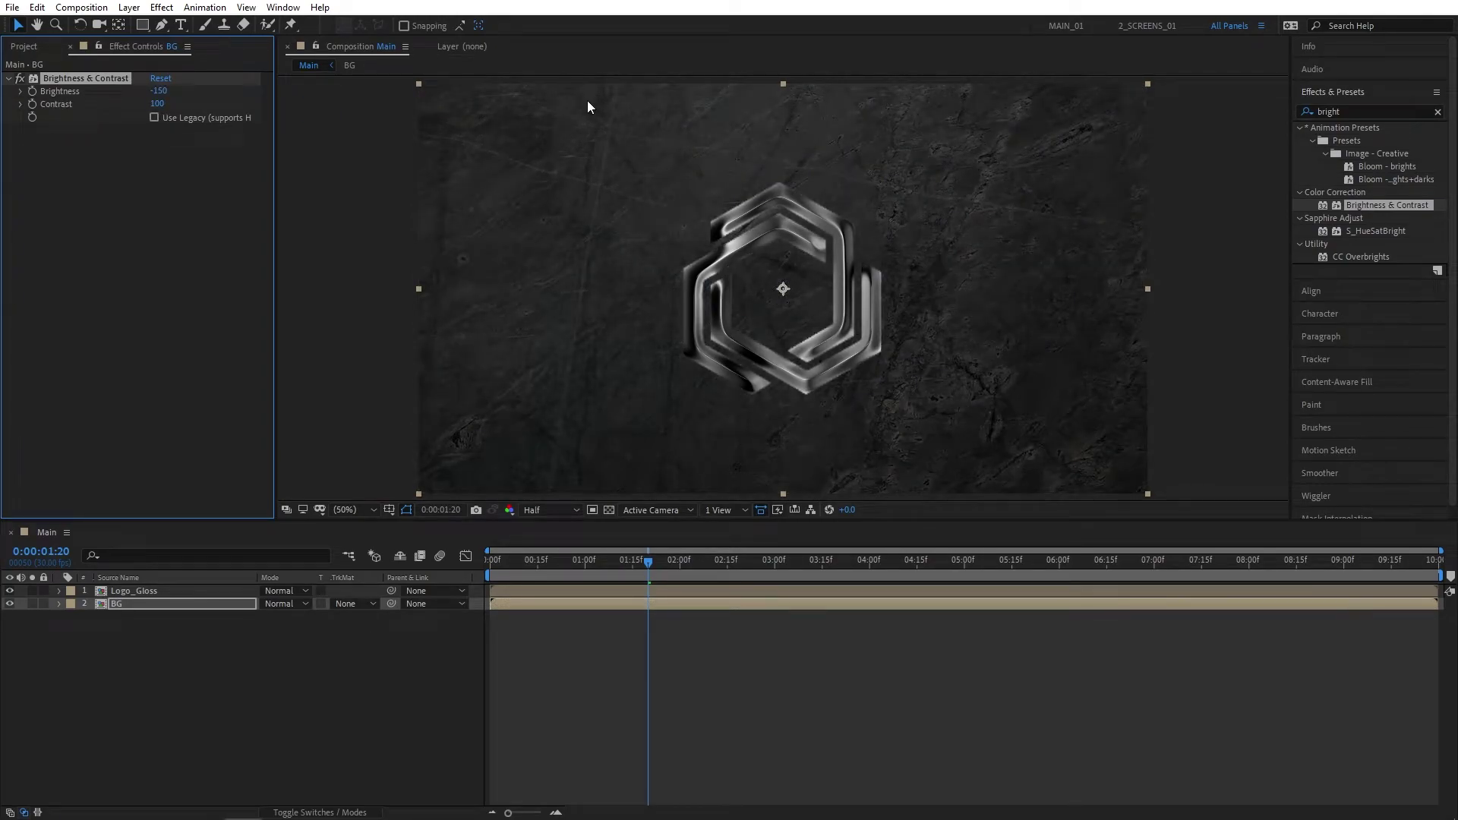
- Add a Drop Shadow to Logo_Gloss with Opacity 100%, Distance 0 and Softness 100
left_click(340, 691)
left_click(1336, 111)
type("drop")
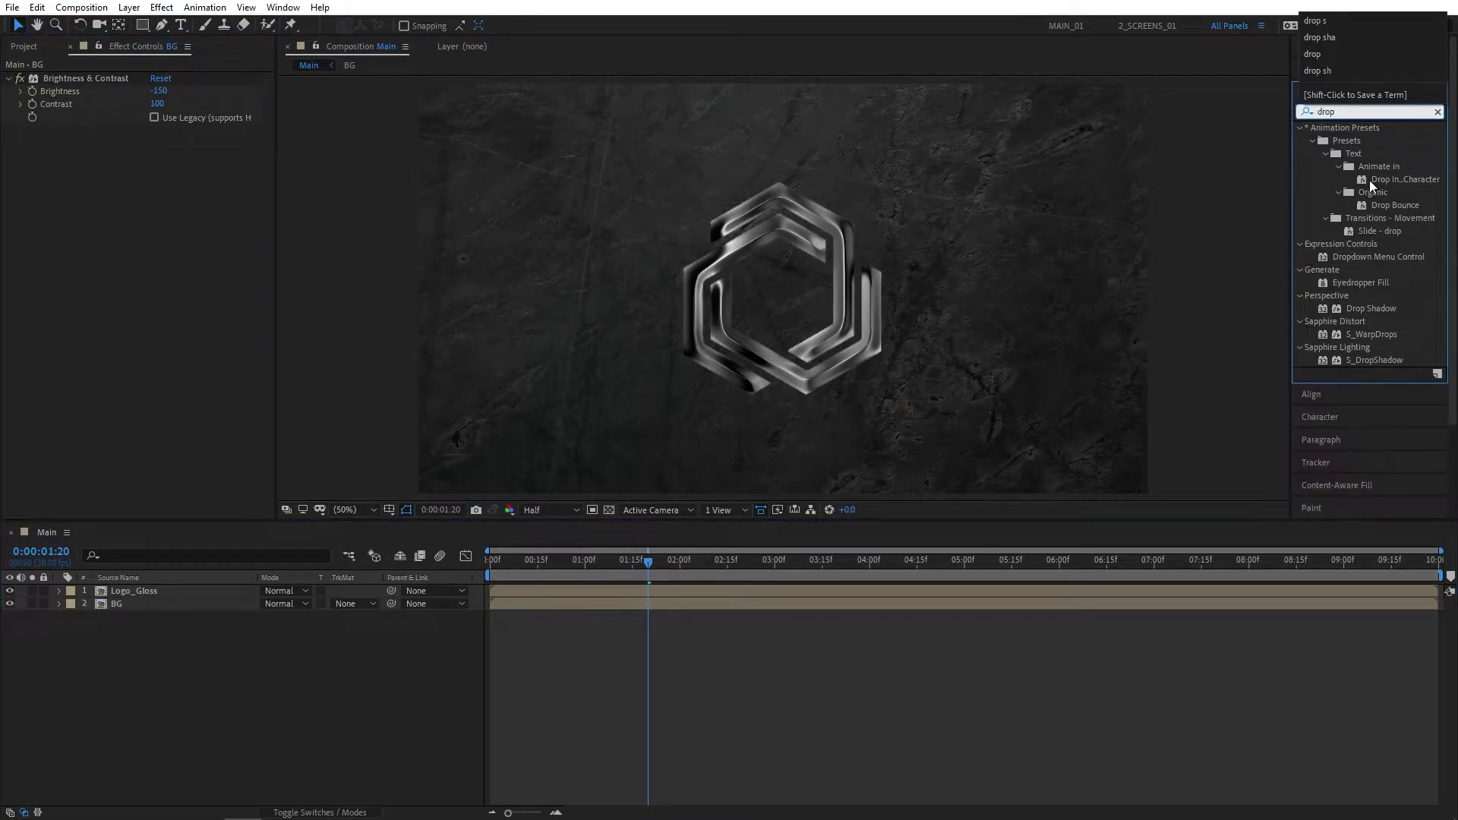
type(" sha")
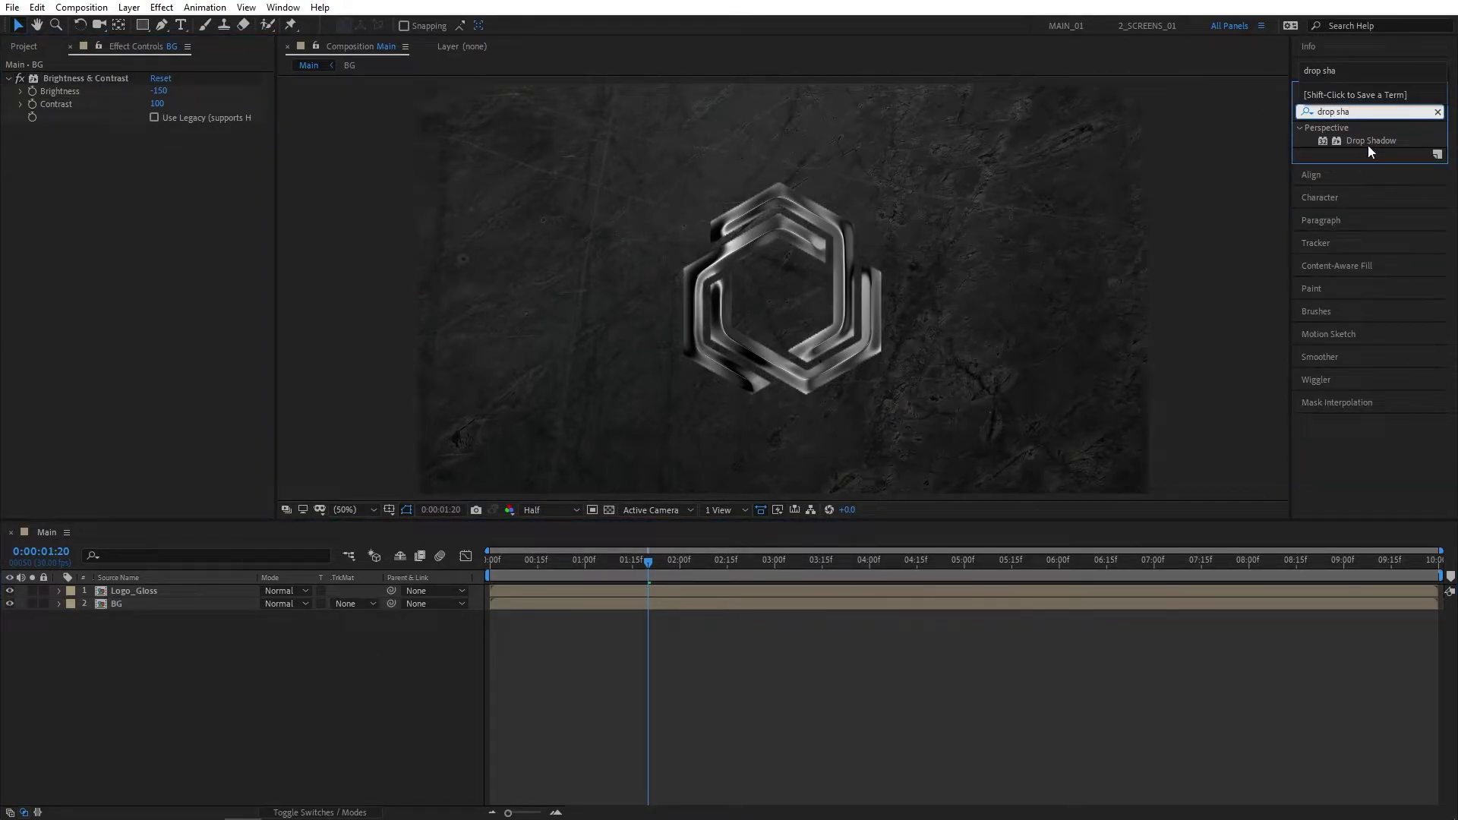
left_click_drag(1370, 140, 178, 593)
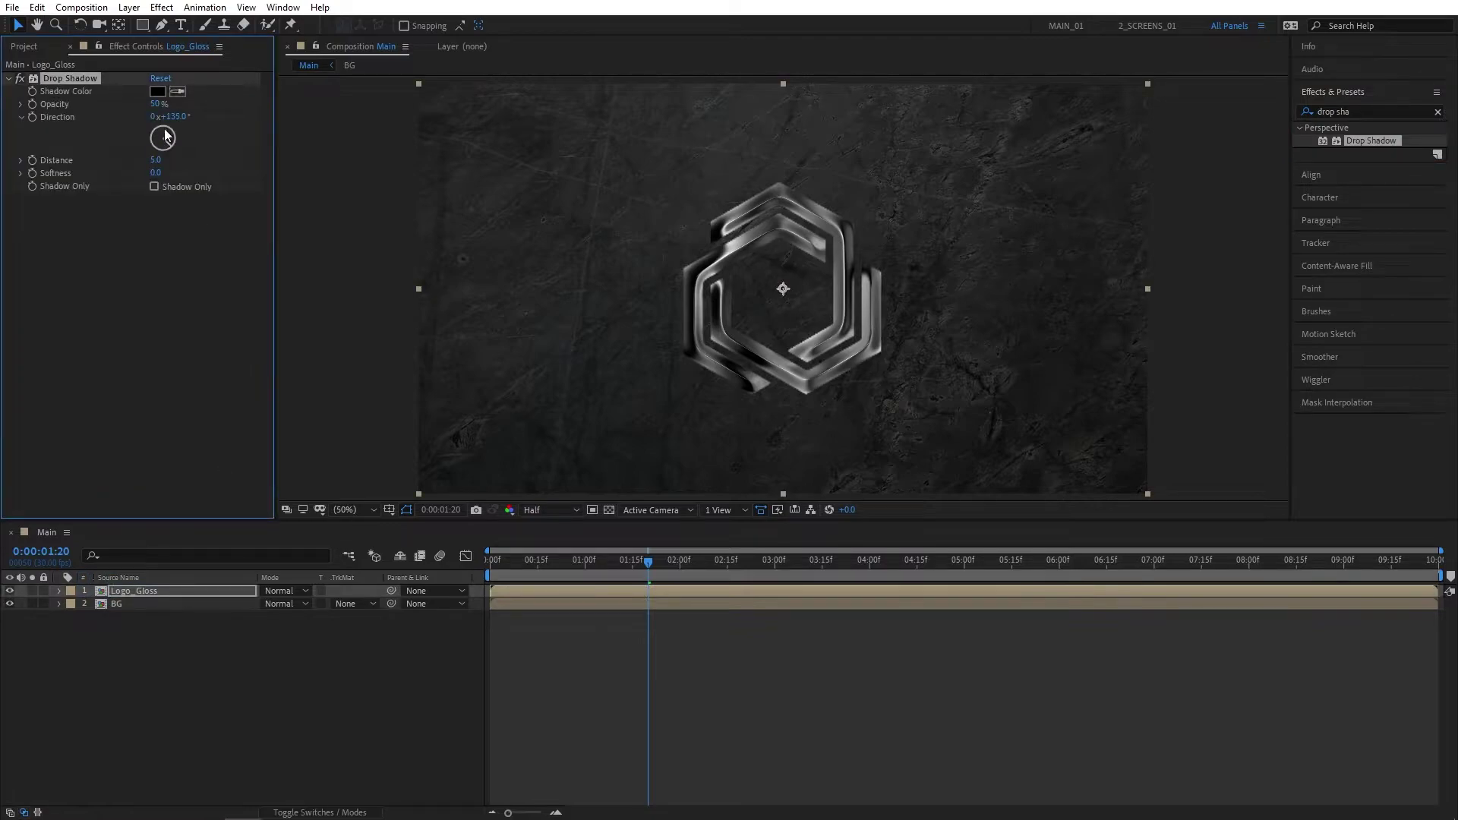
left_click_drag(159, 103, 257, 160)
left_click_drag(157, 161, 175, 252)
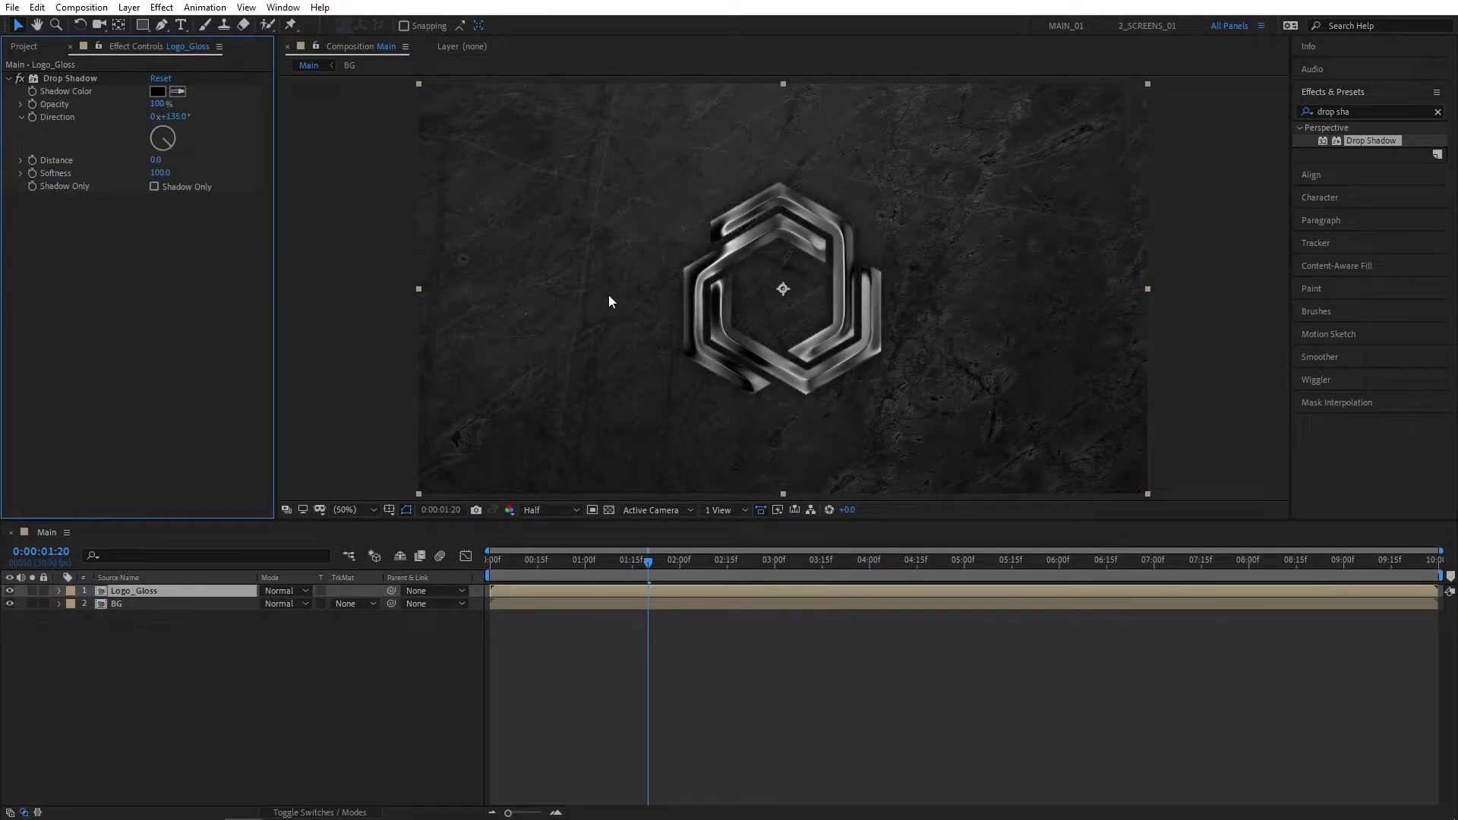
- Duplicate the Drop Shadow effect to create Drop Shadow 2
left_click(69, 79)
left_click(36, 7)
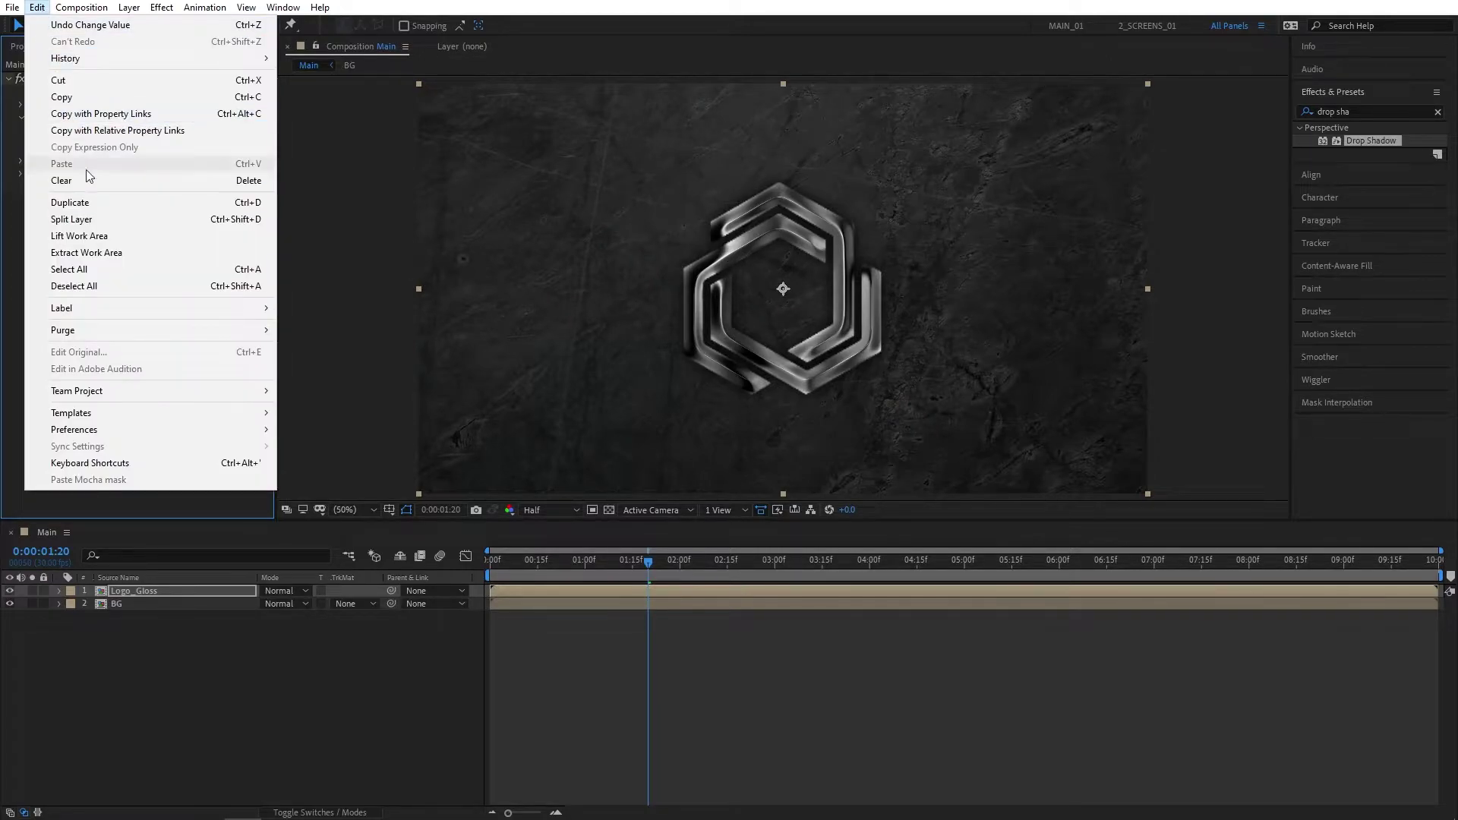
left_click(175, 201)
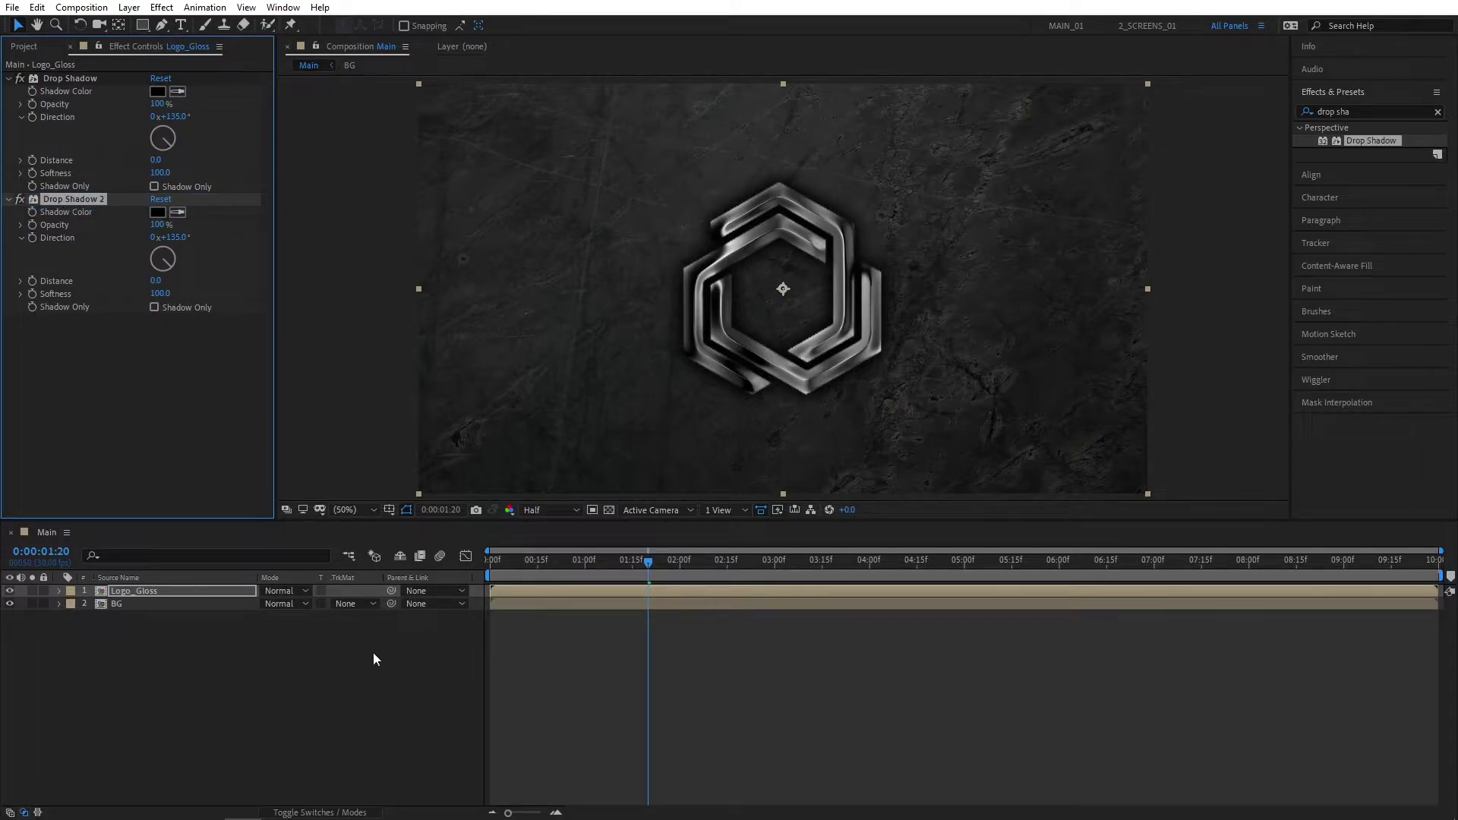
left_click(325, 670)
- Create a new adjustment layer named Effects
right_click(211, 675)
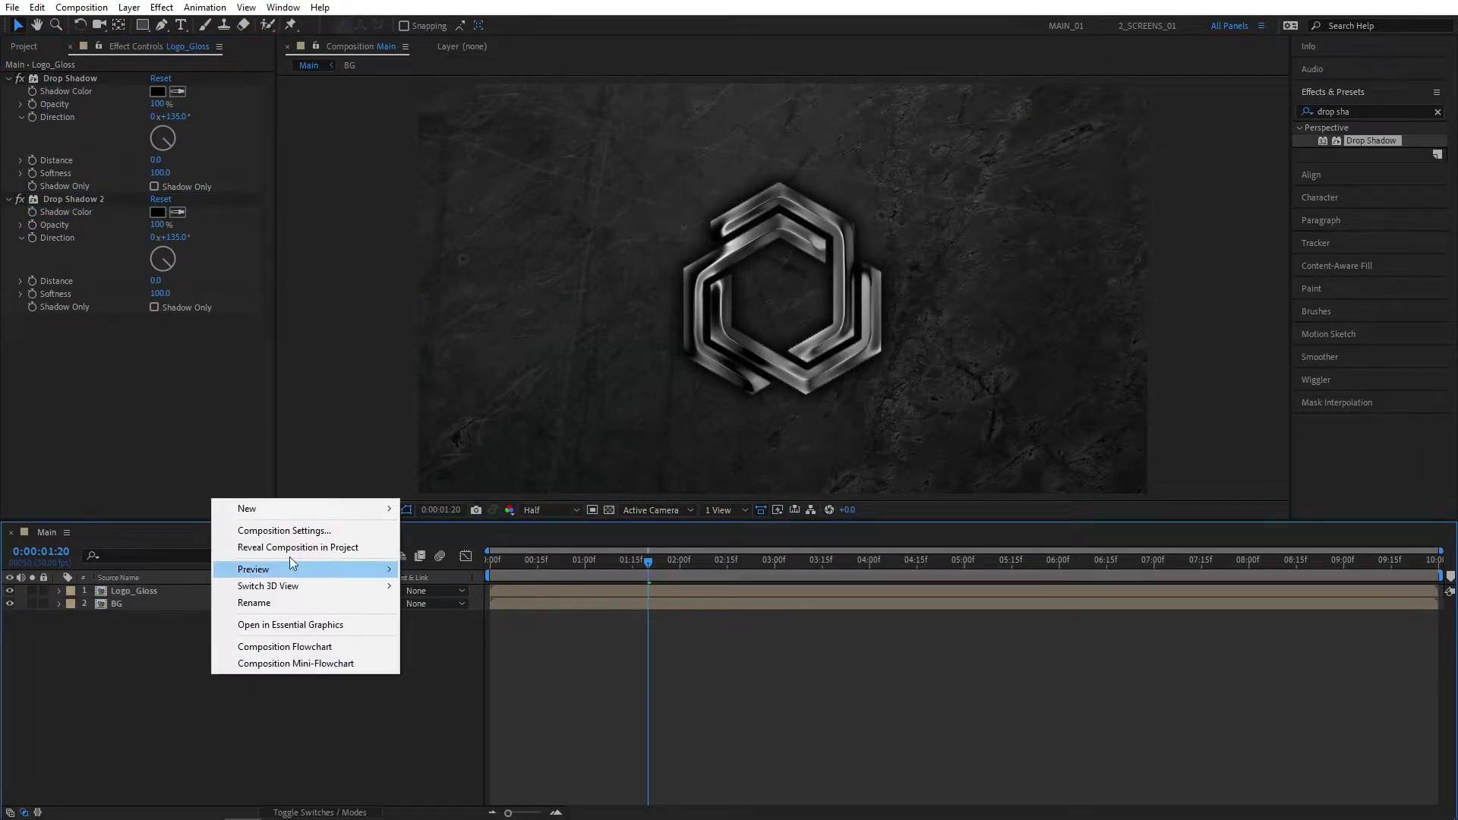
mouse_move(390, 508)
left_click(454, 631)
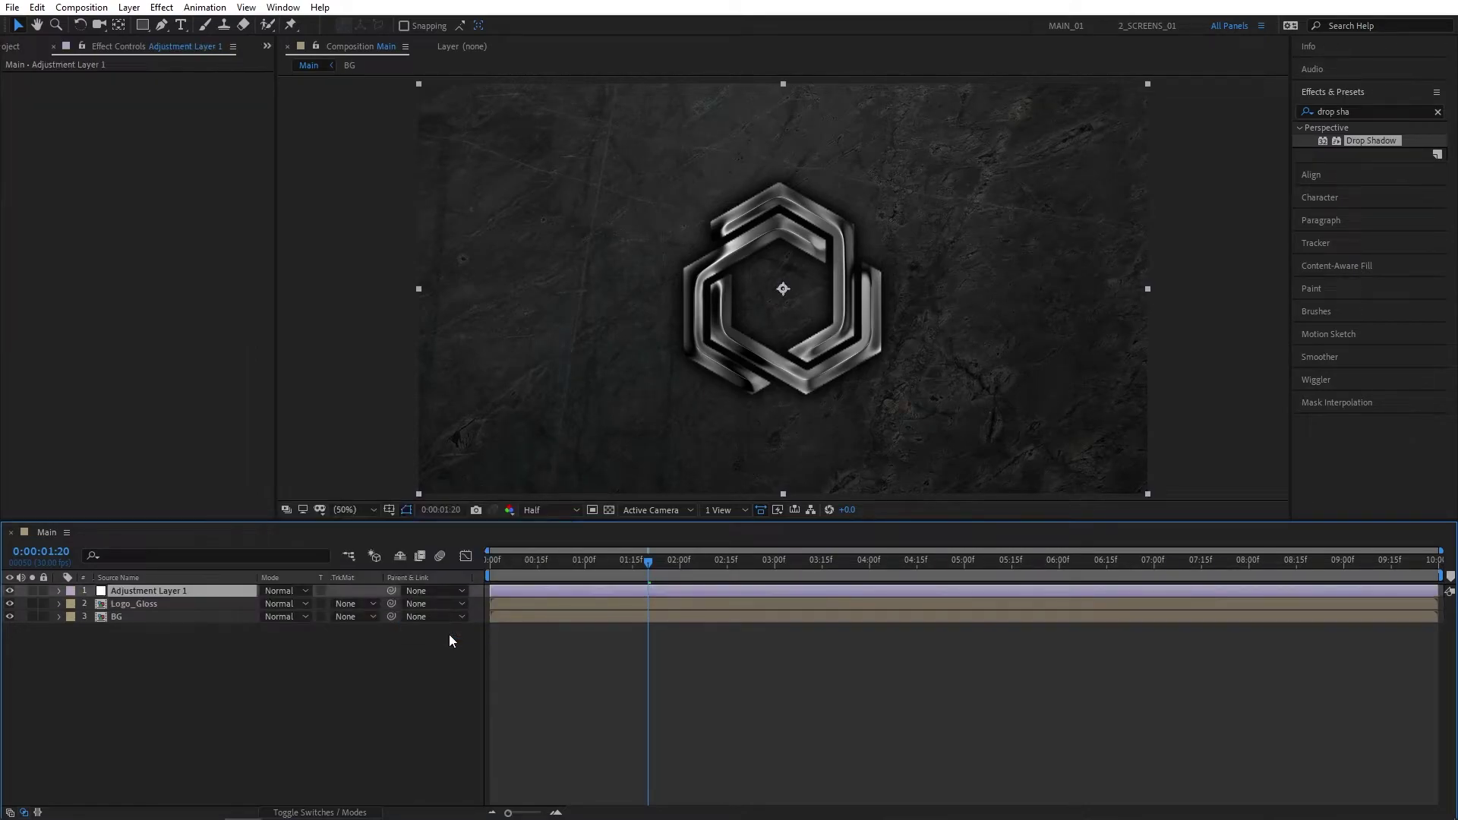
key("Return")
type("Effects")
left_click(334, 679)
left_click(161, 591)
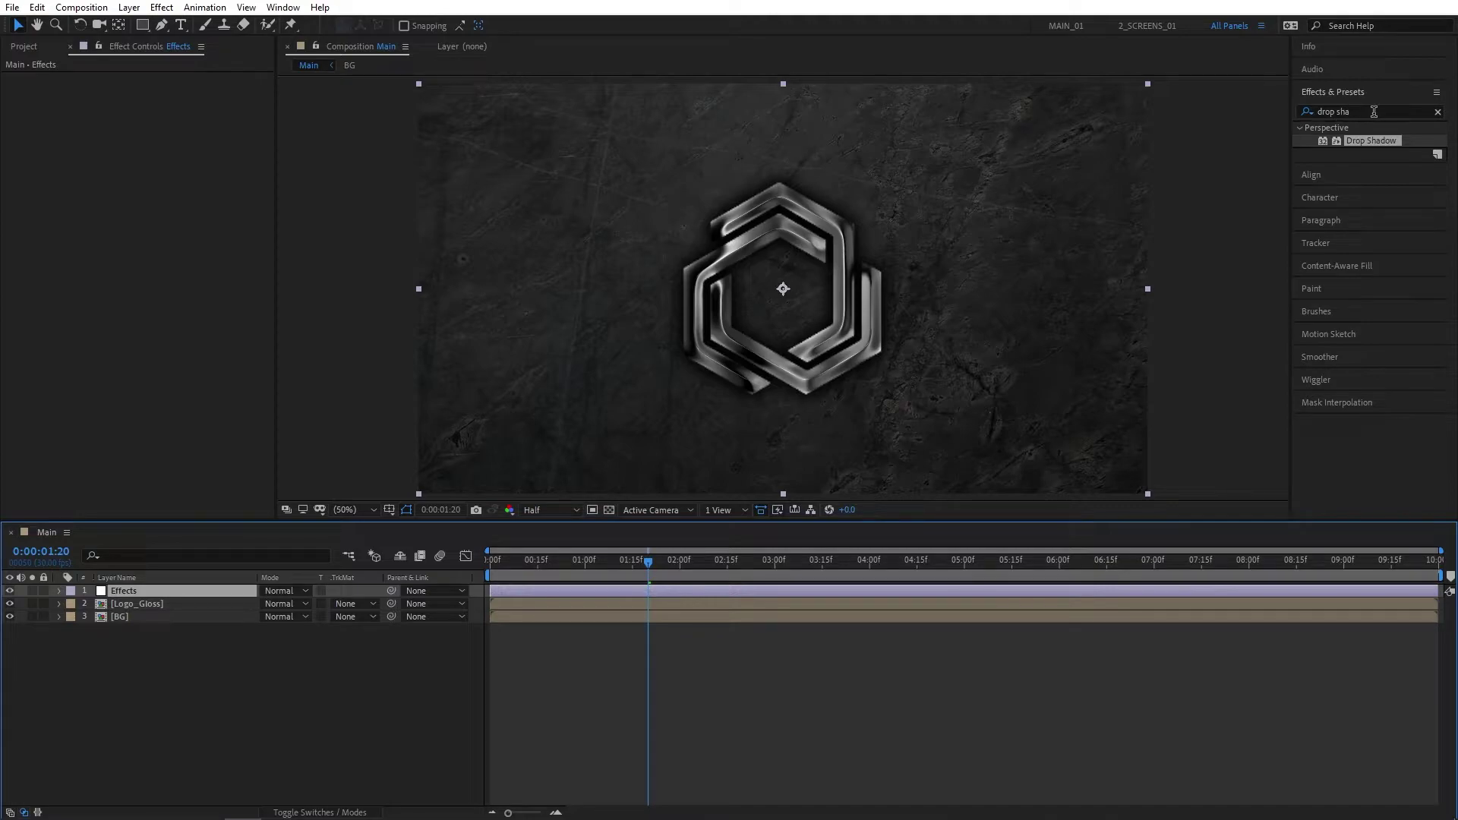
- Apply CC Vignette to the Effects layer with Amount 300
key("ctrl+5")
type("vign")
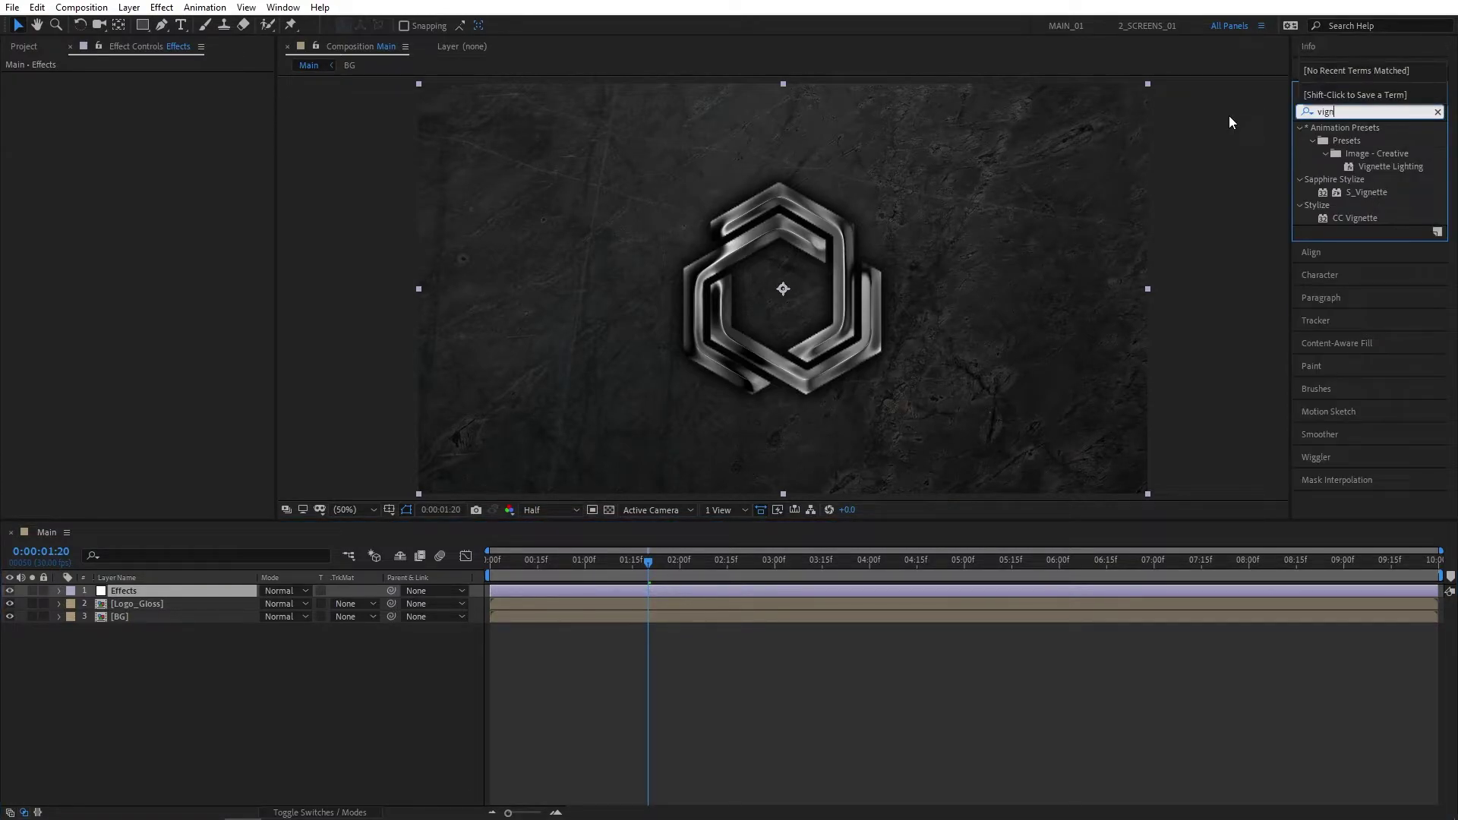
left_click_drag(1359, 221, 125, 591)
left_click(161, 90)
type("300")
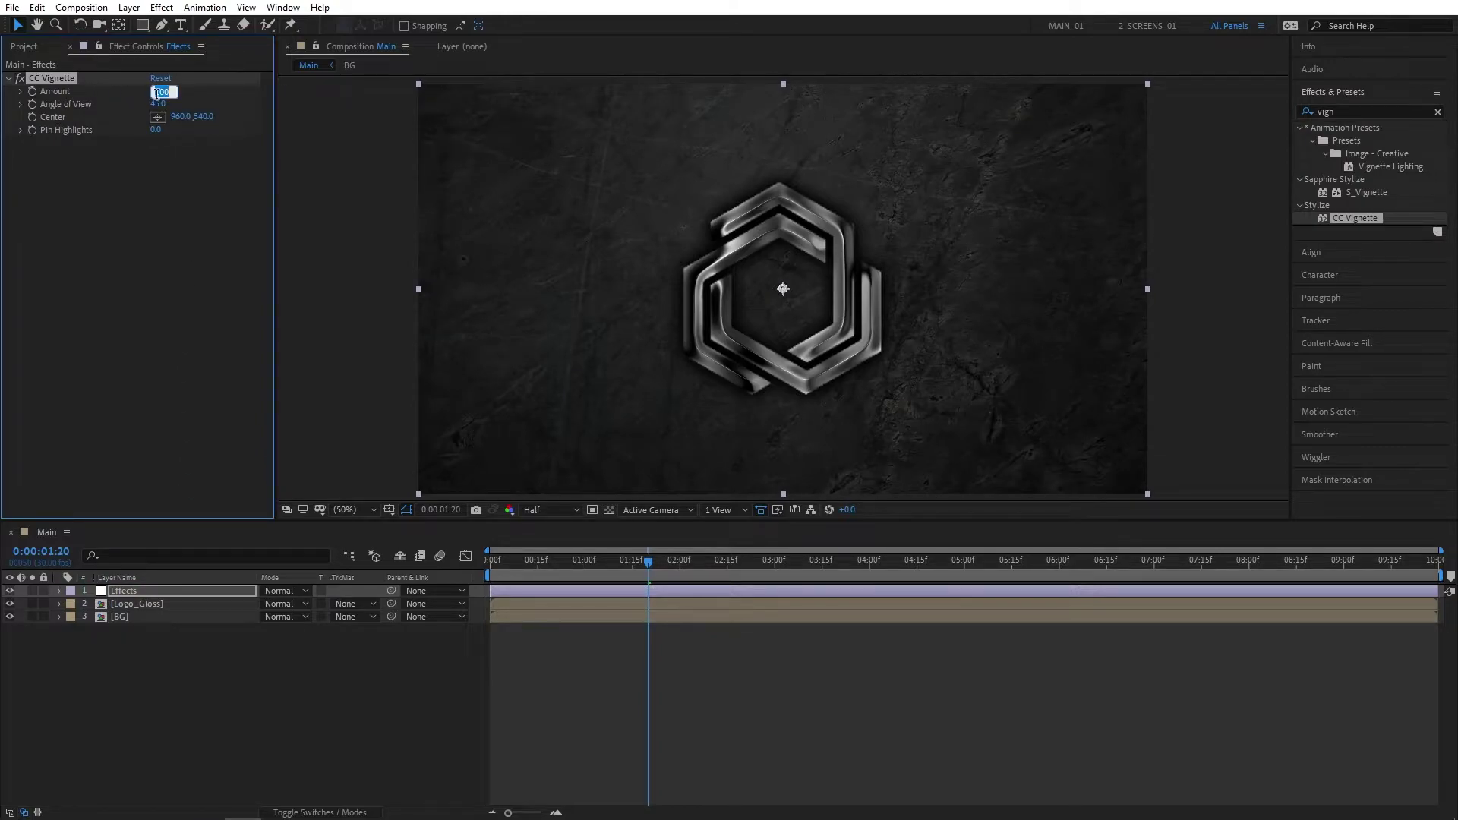
key("Return")
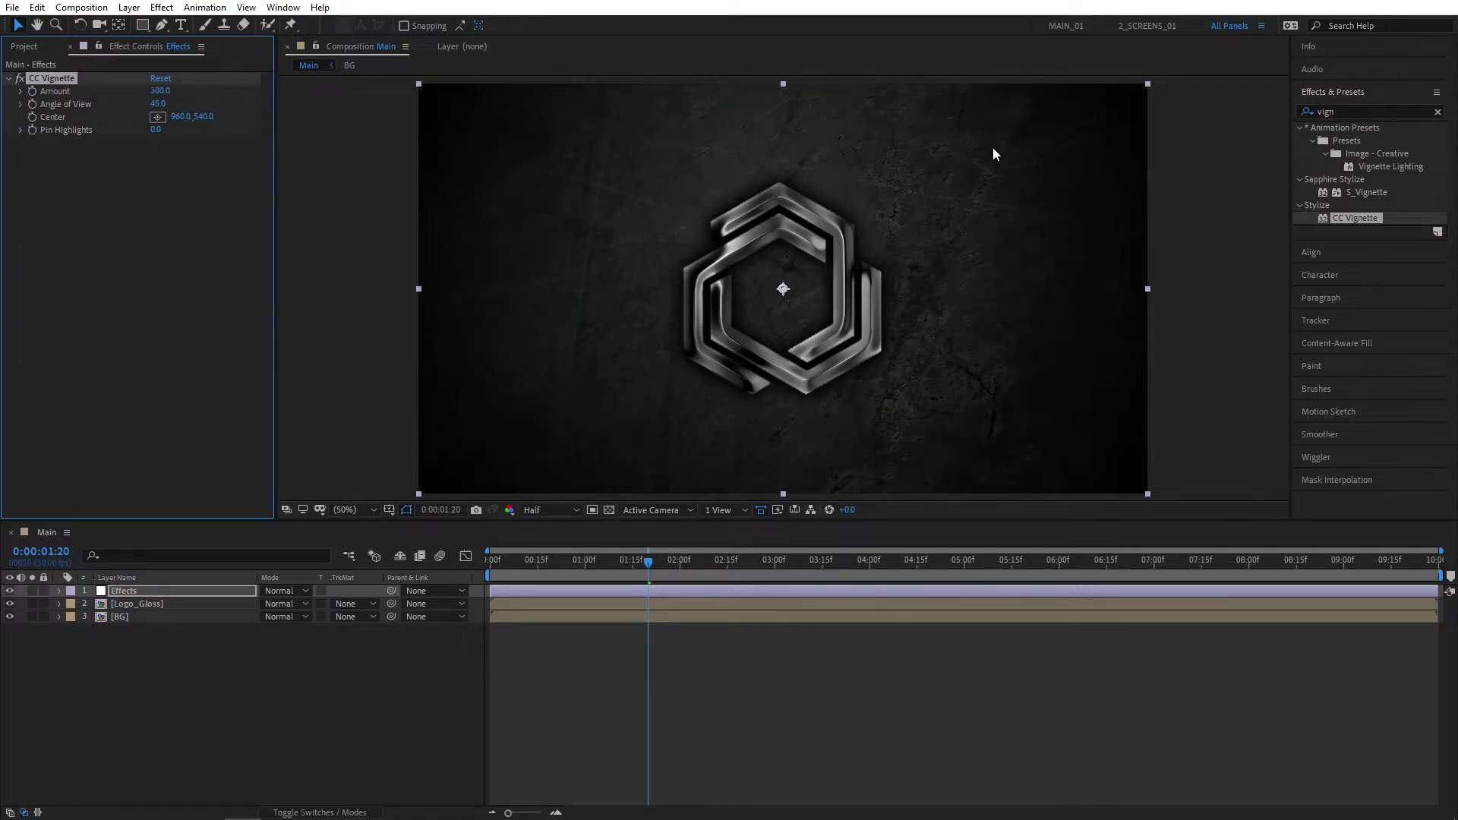
left_click(1325, 112)
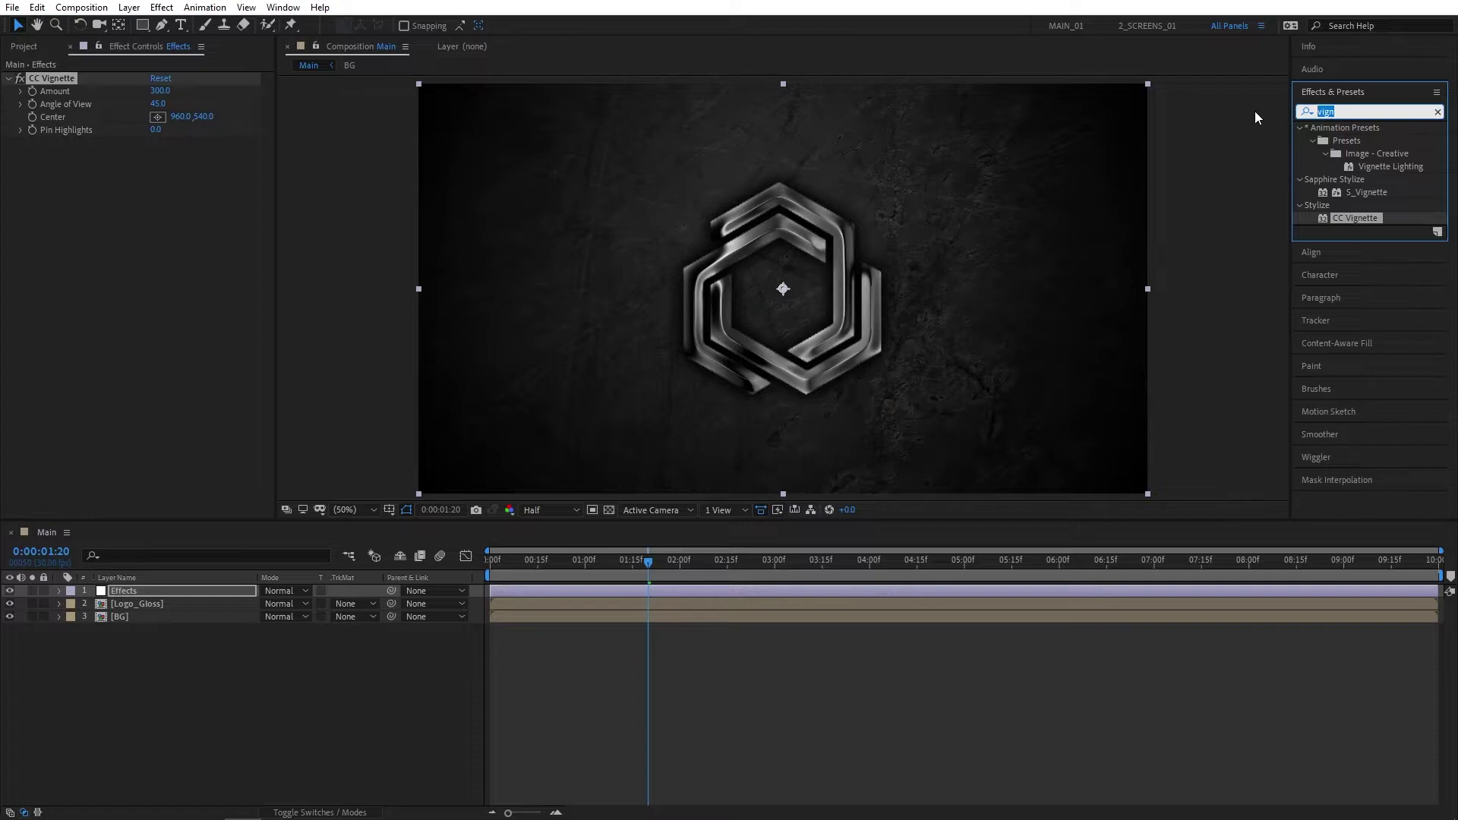
- Add Noise to the Effects layer at 4% Amount with color noise off
type("noise")
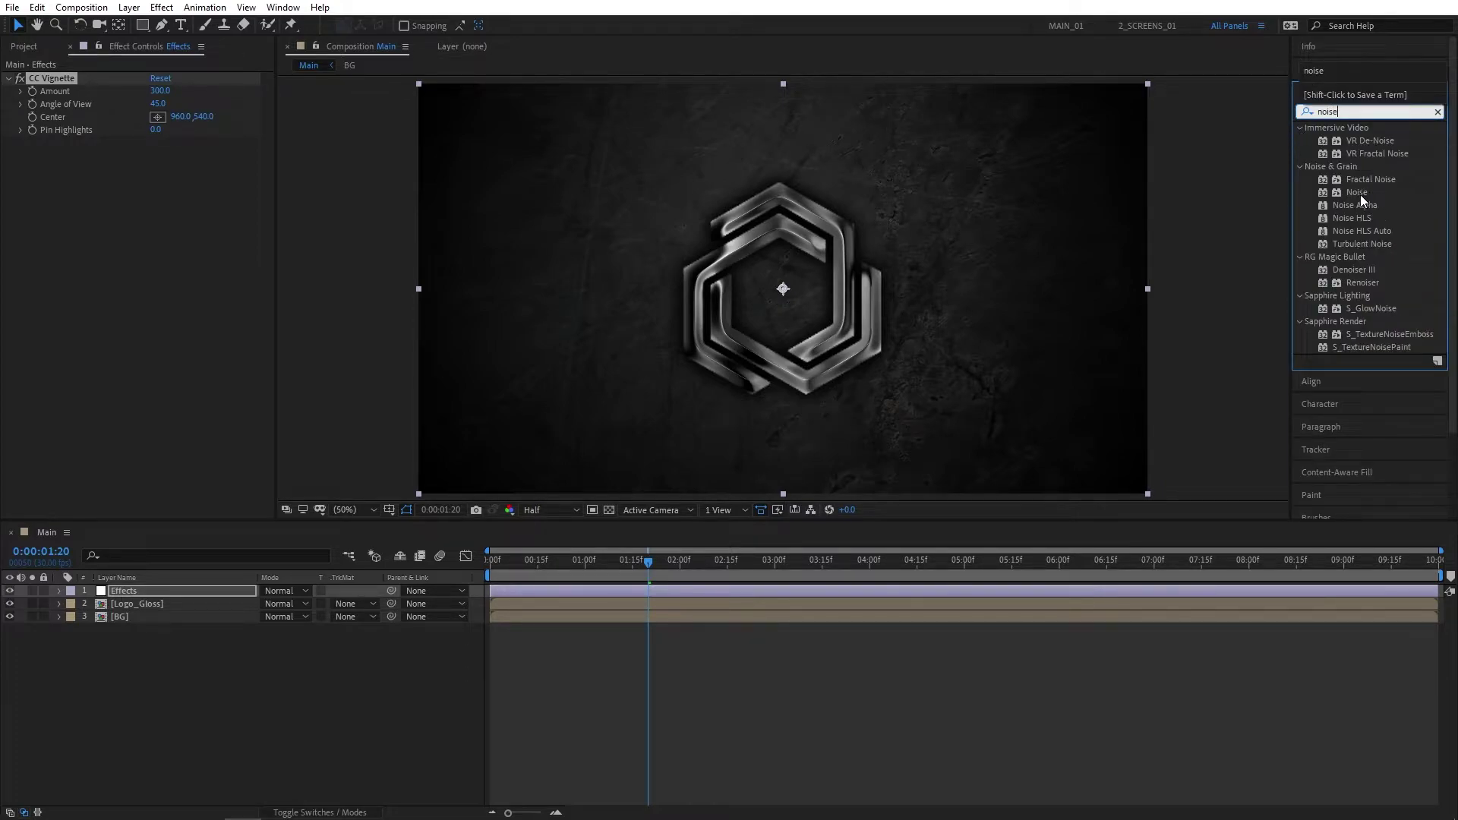
left_click_drag(1358, 194, 170, 589)
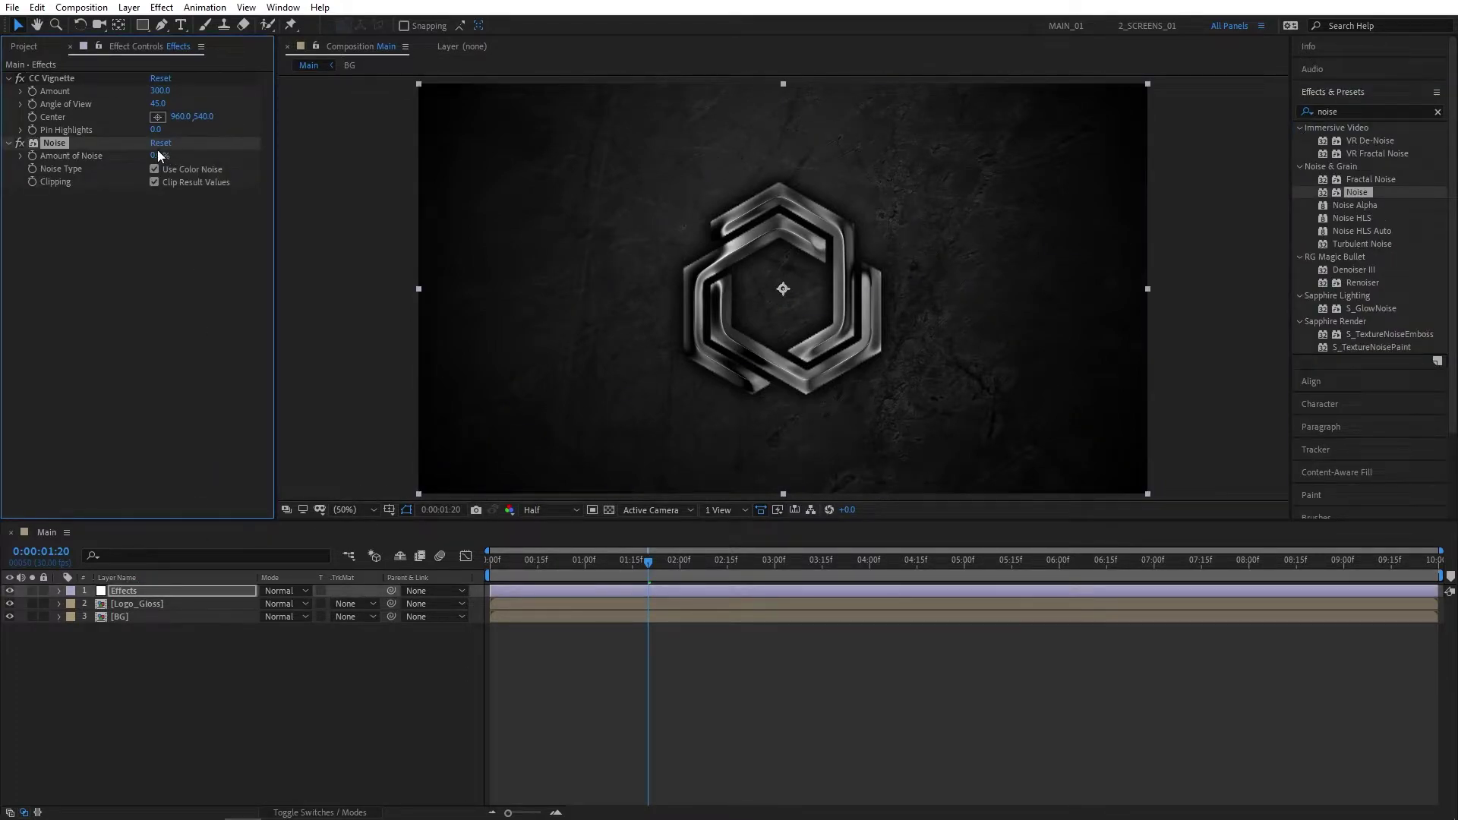
left_click_drag(157, 155, 162, 155)
left_click(154, 169)
- Add Curves with an RGB S-curve and a raised Blue channel for a purple tint
left_click(1327, 112)
type("curve")
left_click_drag(1358, 192, 683, 364)
left_click_drag(172, 305, 169, 303)
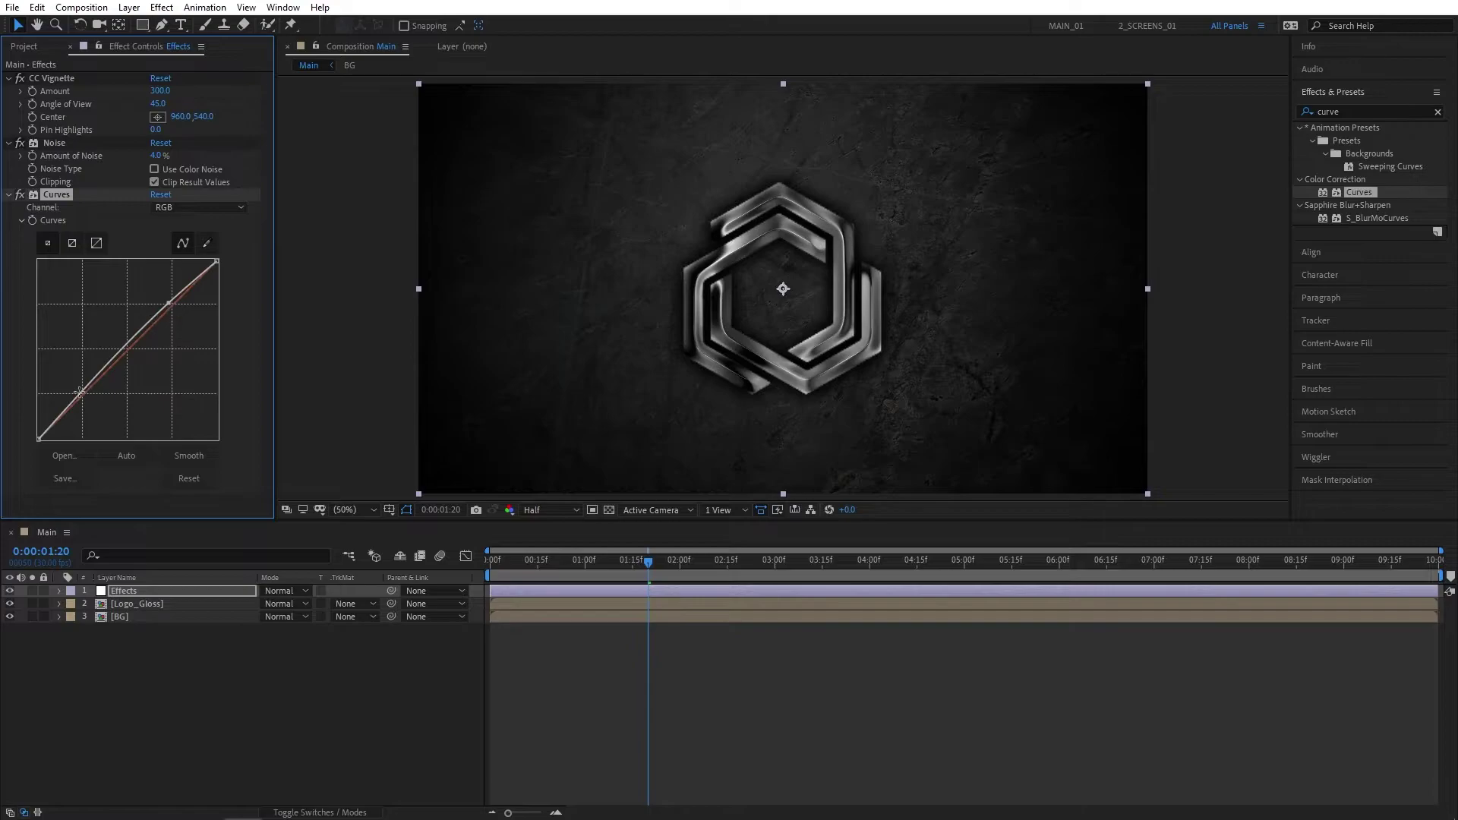
left_click_drag(83, 394, 83, 399)
left_click(173, 208)
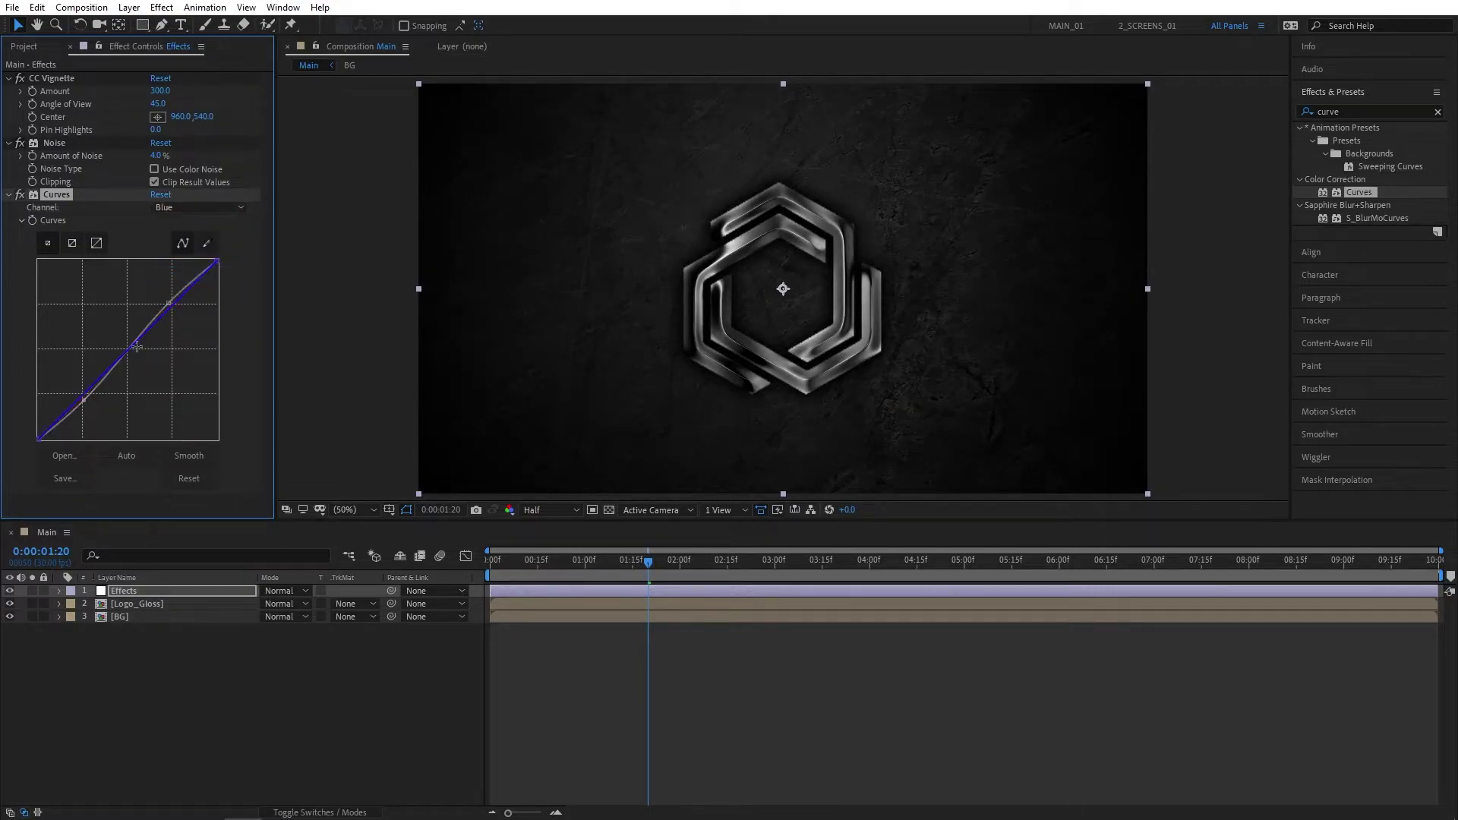
left_click_drag(136, 347, 130, 351)
- Apply the Camera Lens Blur and Transform effects to the Effects layer
left_click(1356, 108)
type("camera")
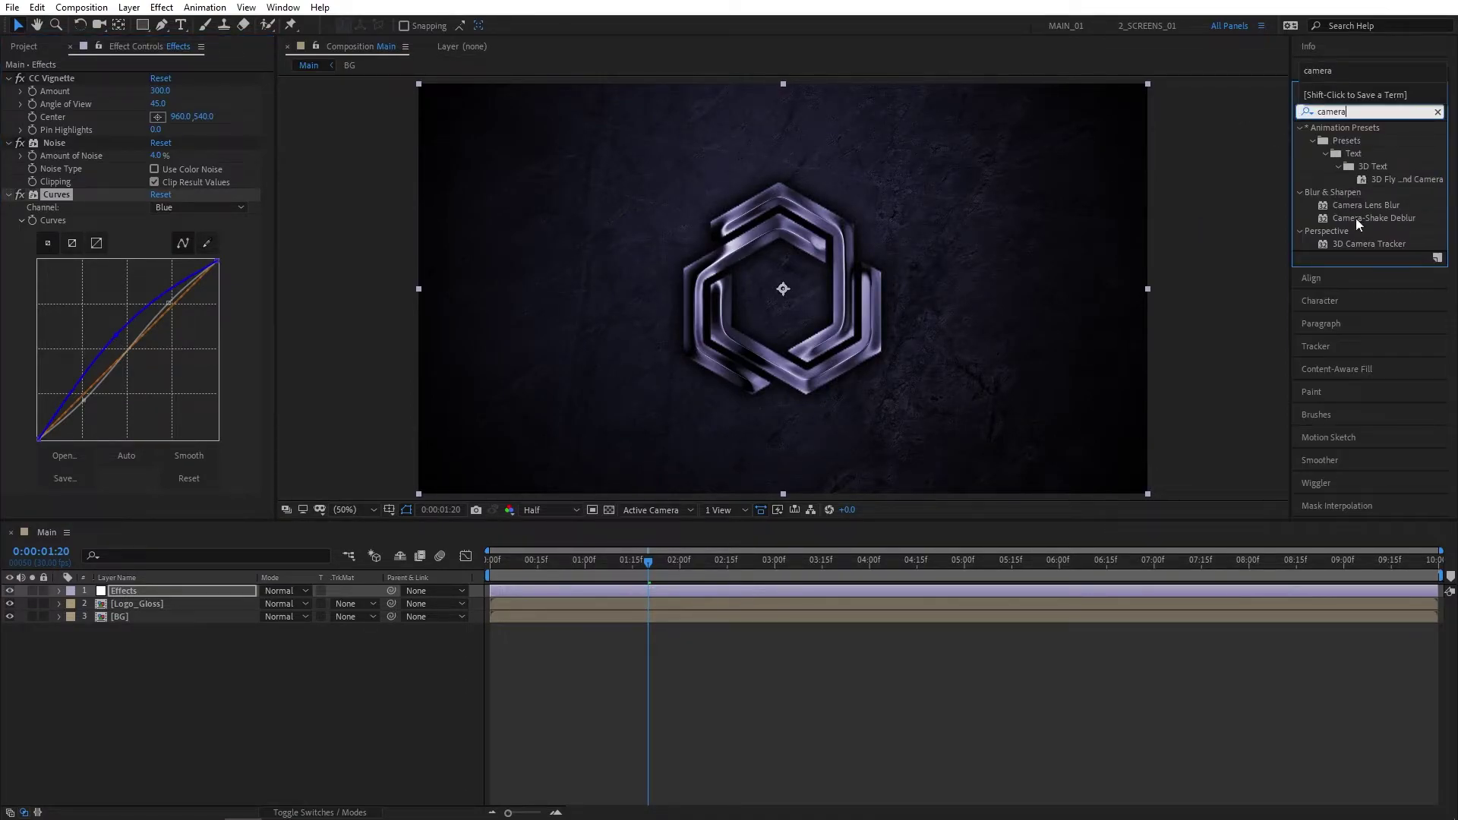
left_click_drag(1374, 203, 149, 589)
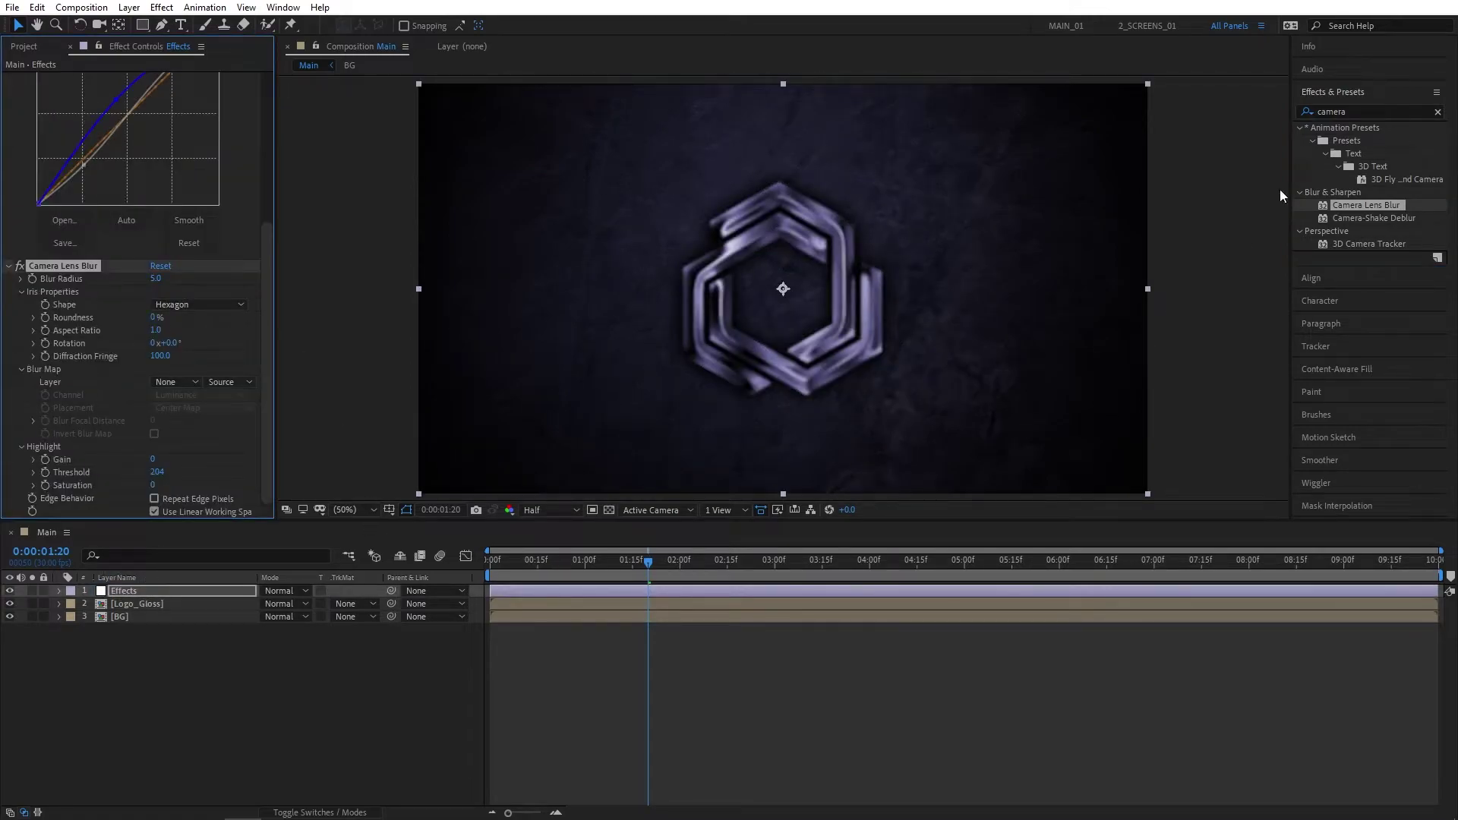
left_click(1359, 111)
type("trans")
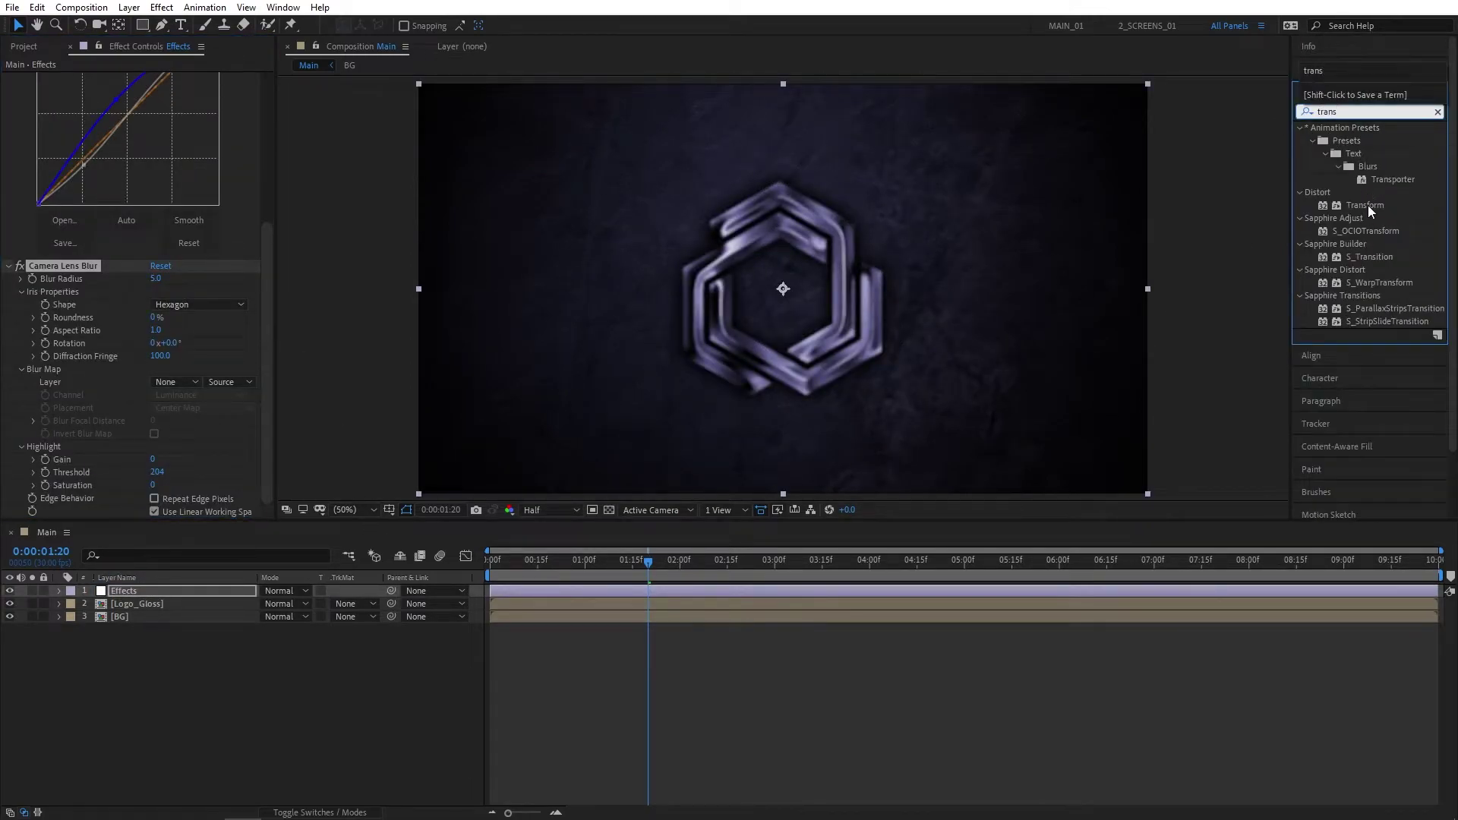
left_click_drag(1371, 211, 129, 592)
- At 0:00, enable Repeat Edge Pixels on the blur and keyframe Transform Scale
left_click_drag(622, 565, 486, 593)
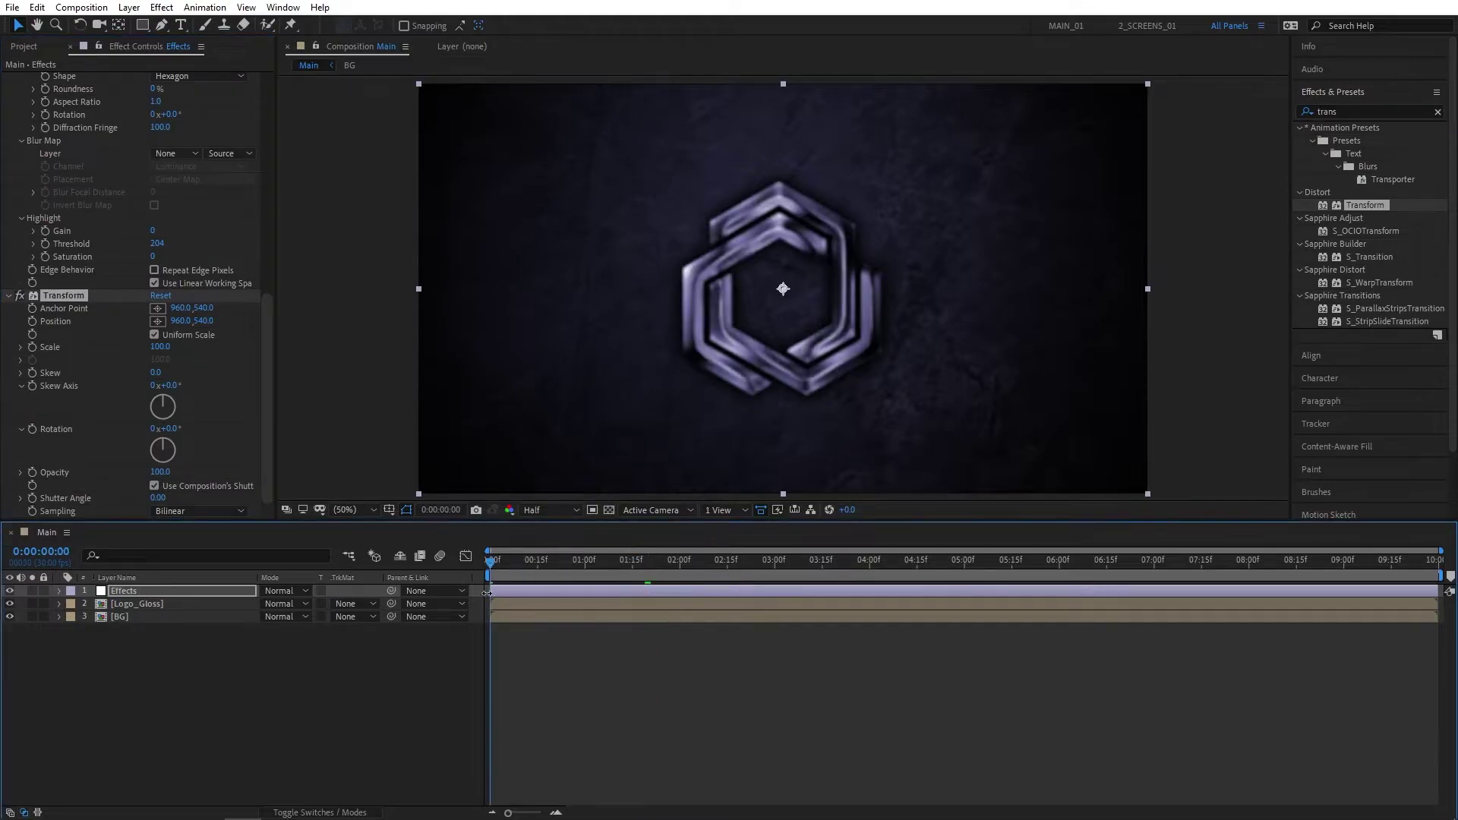
left_click(498, 576)
scroll(269, 424, "up", 5)
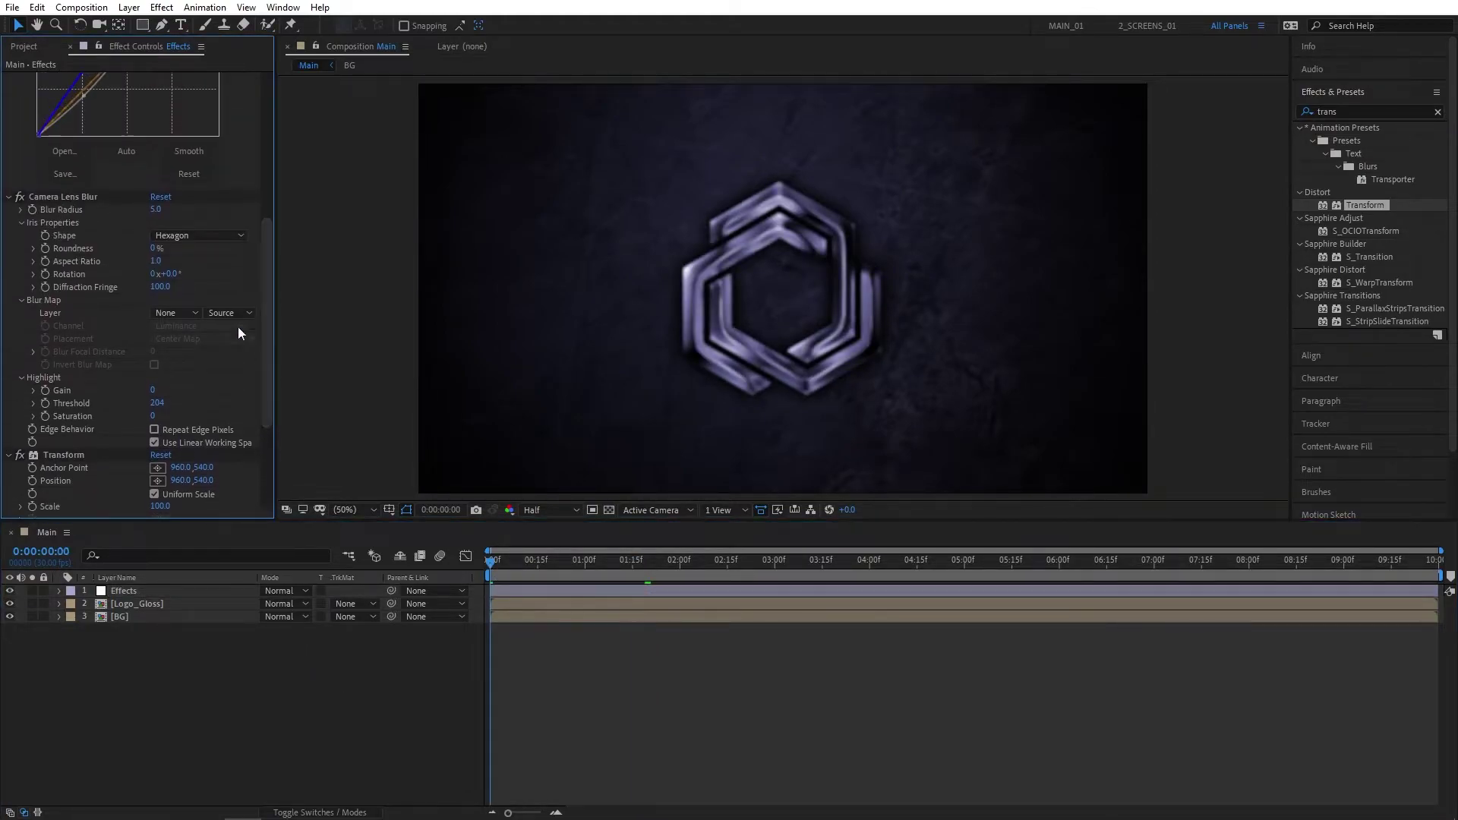
left_click(38, 198)
scroll(197, 326, "down", 3)
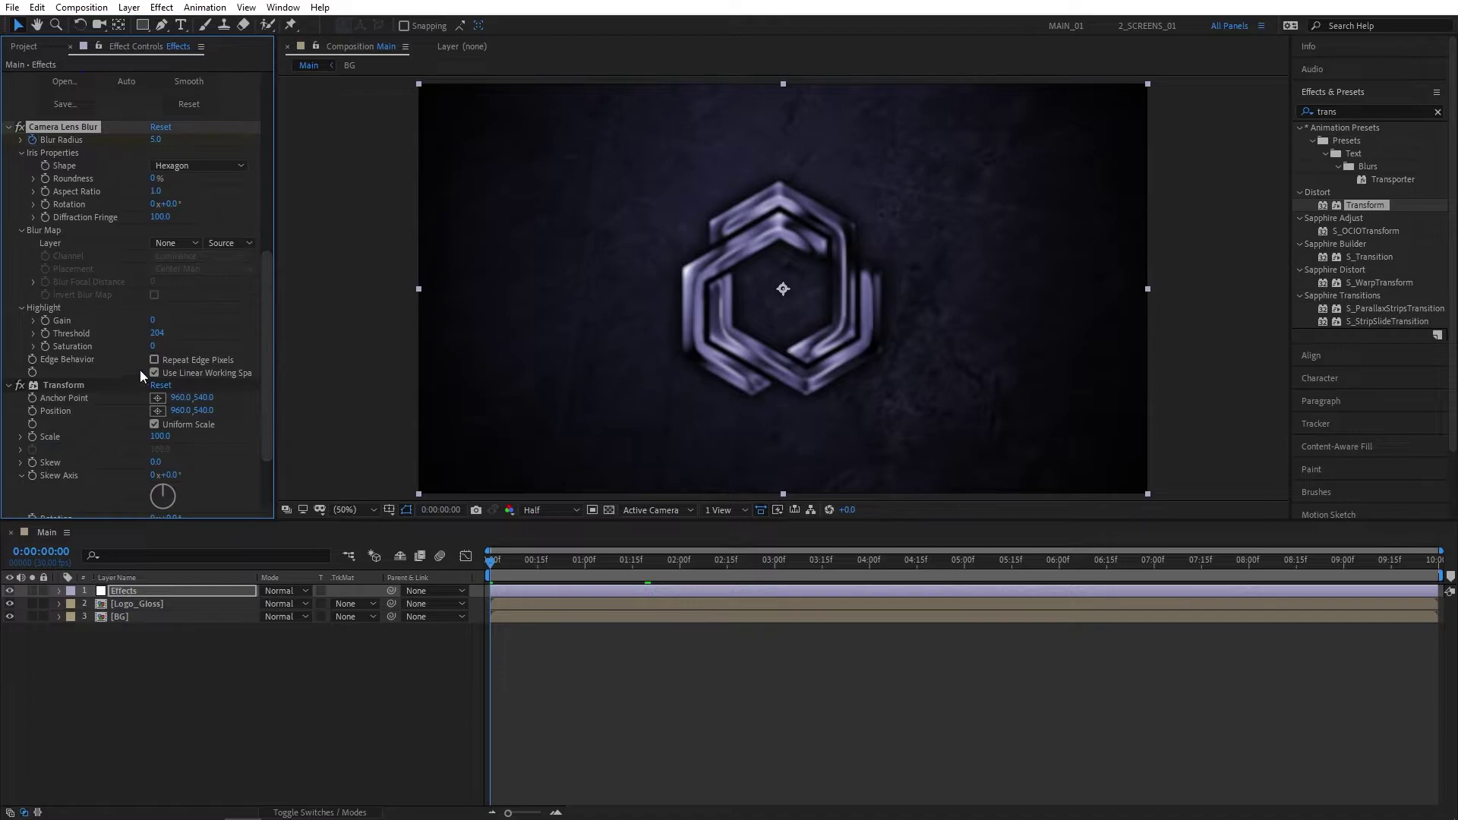
left_click(154, 360)
scroll(263, 372, "down", 4)
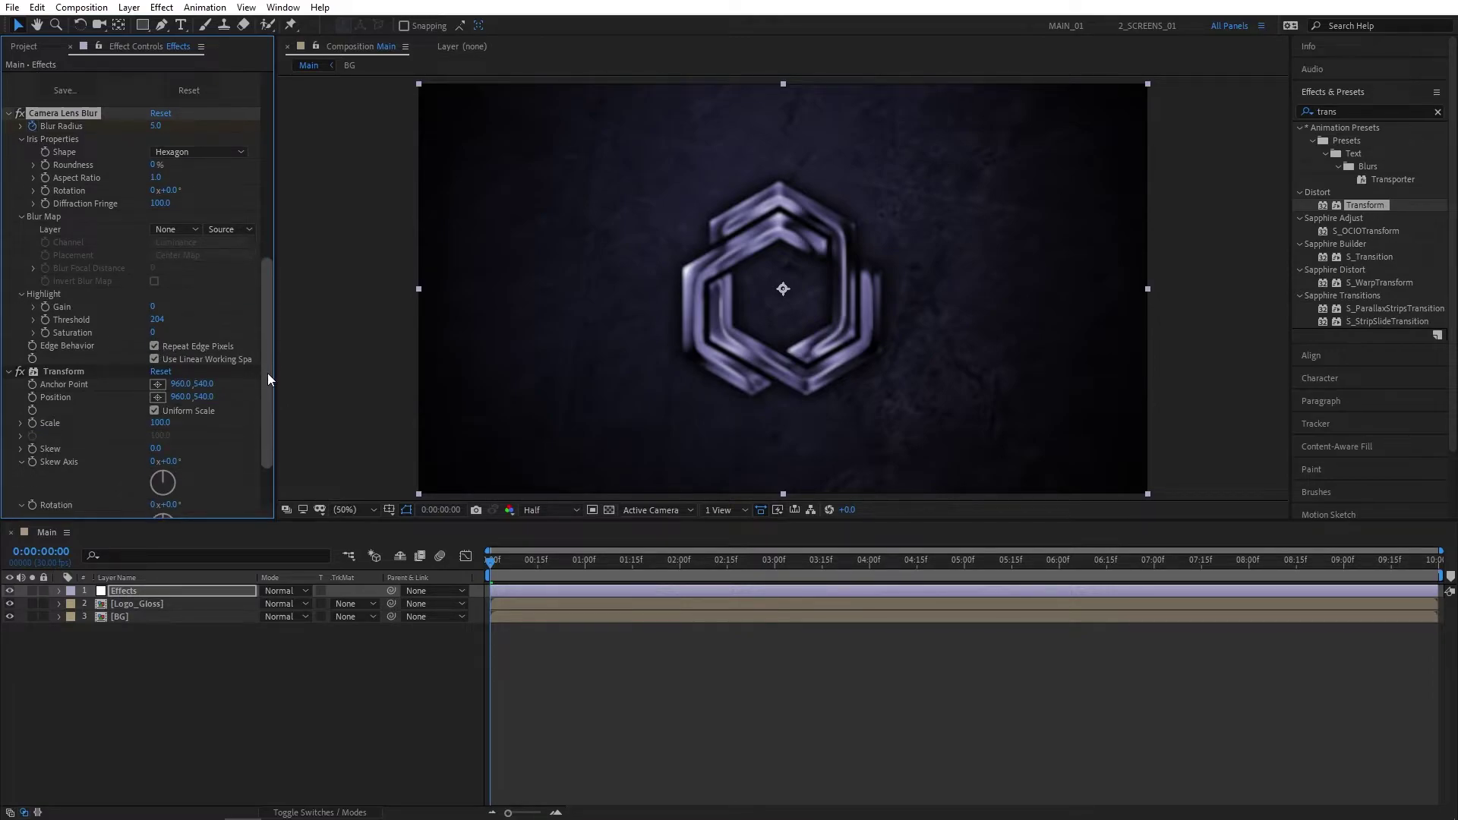
left_click(32, 347)
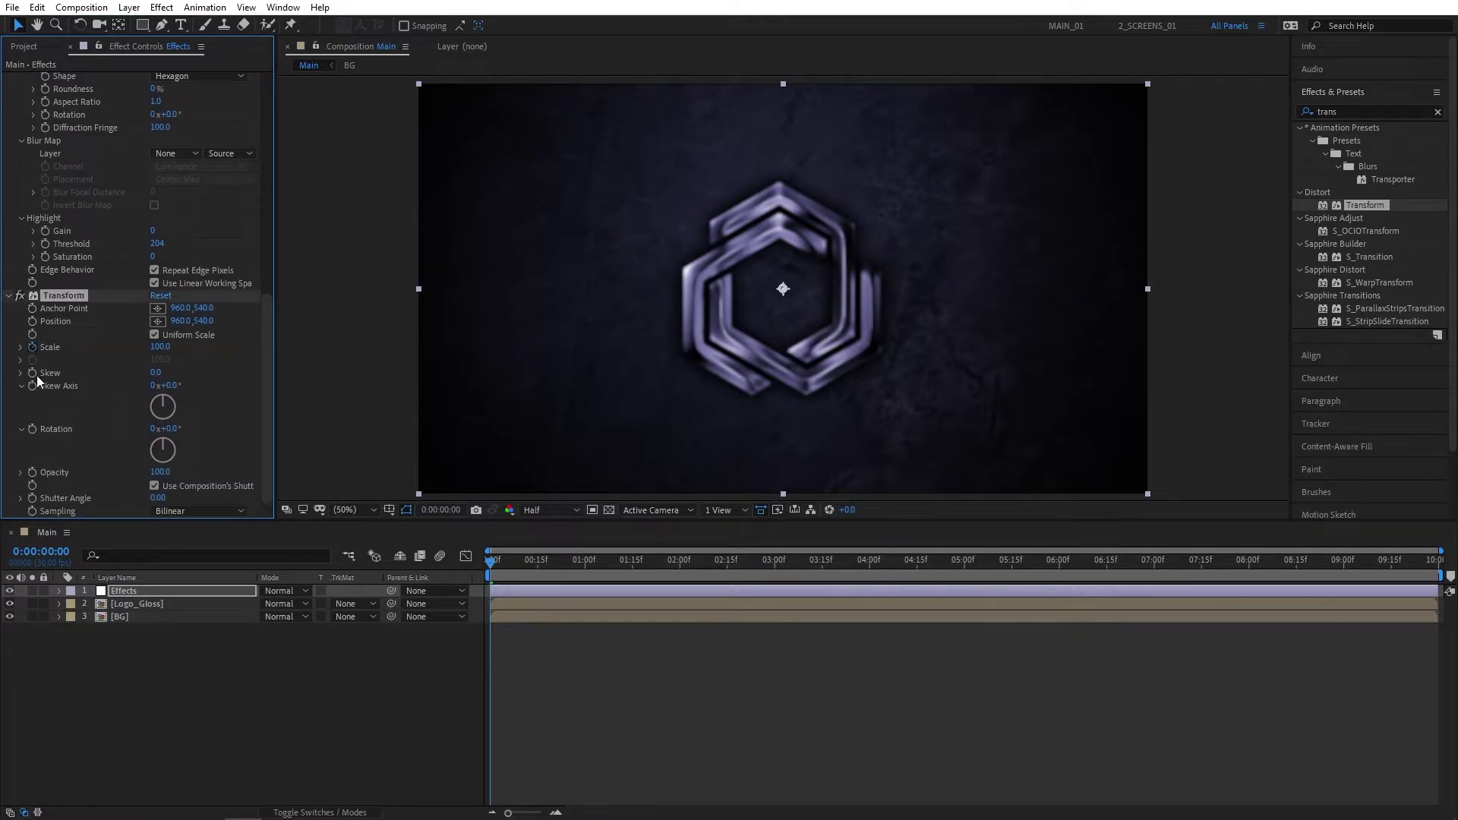
- At 0:00, set Blur Radius to 16 and Opacity to 50
left_click(569, 613)
key("u")
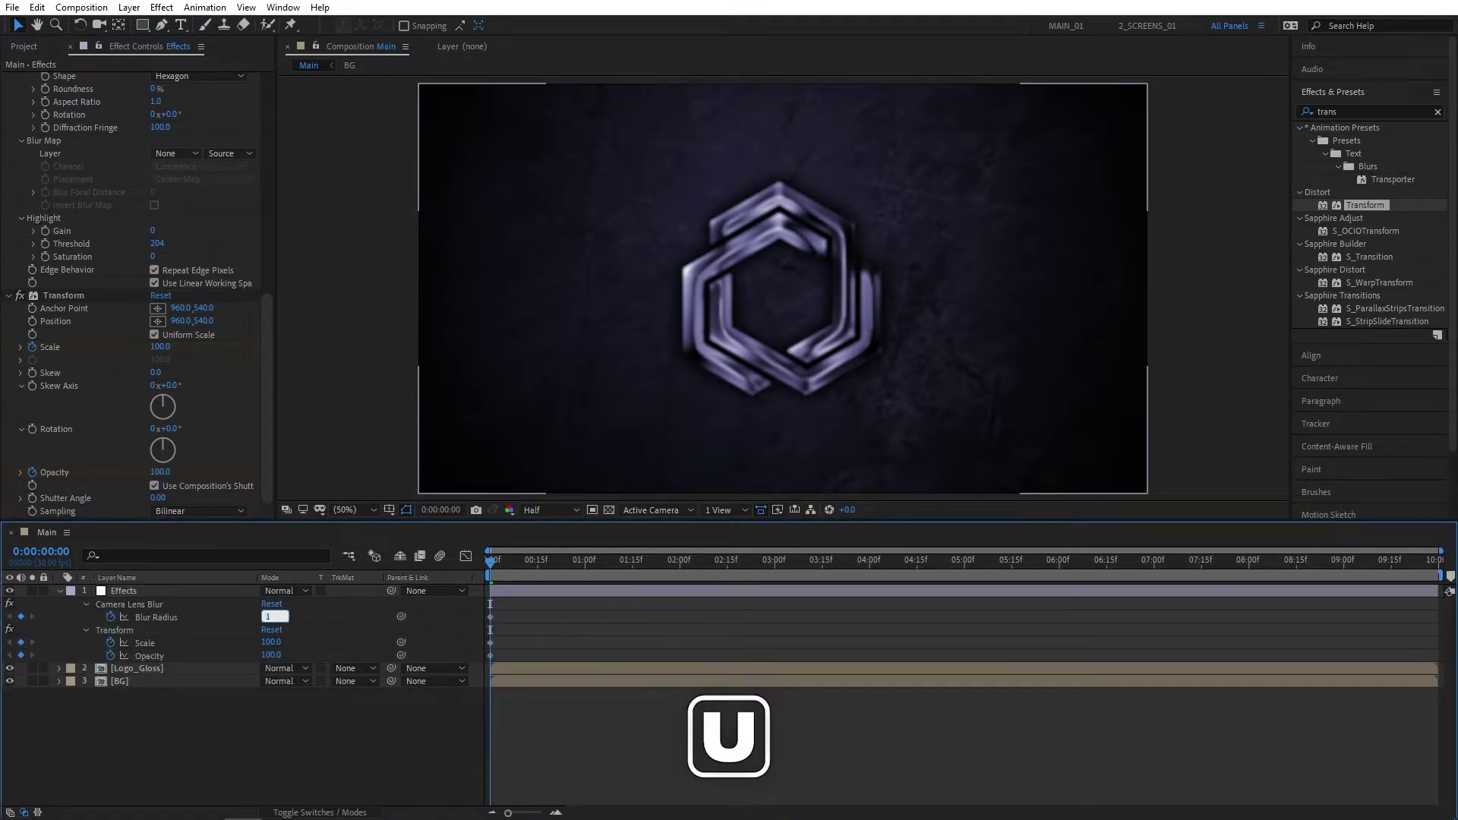
left_click_drag(267, 617, 268, 623)
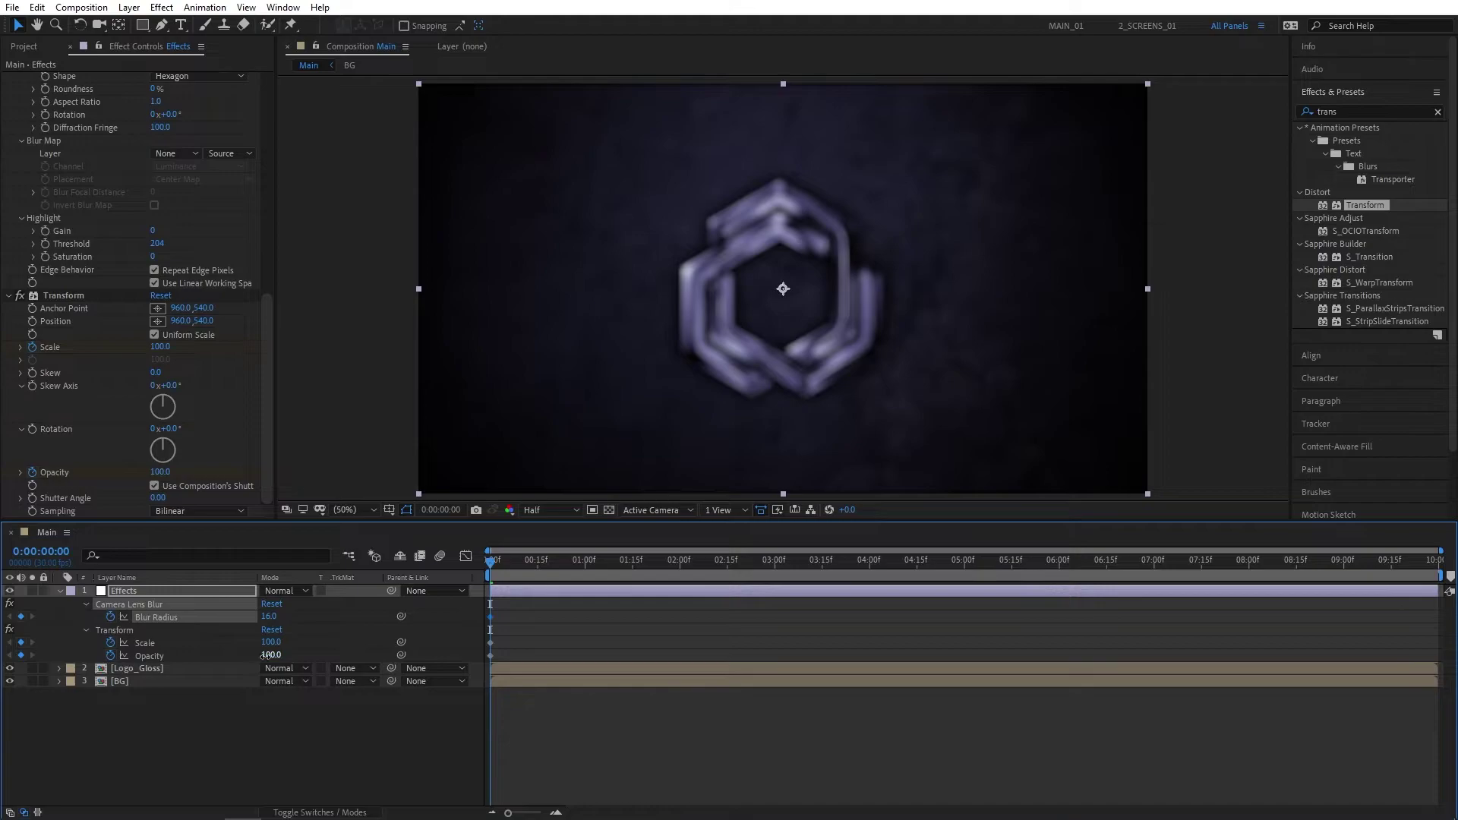
left_click(265, 654)
type("50")
key("Return")
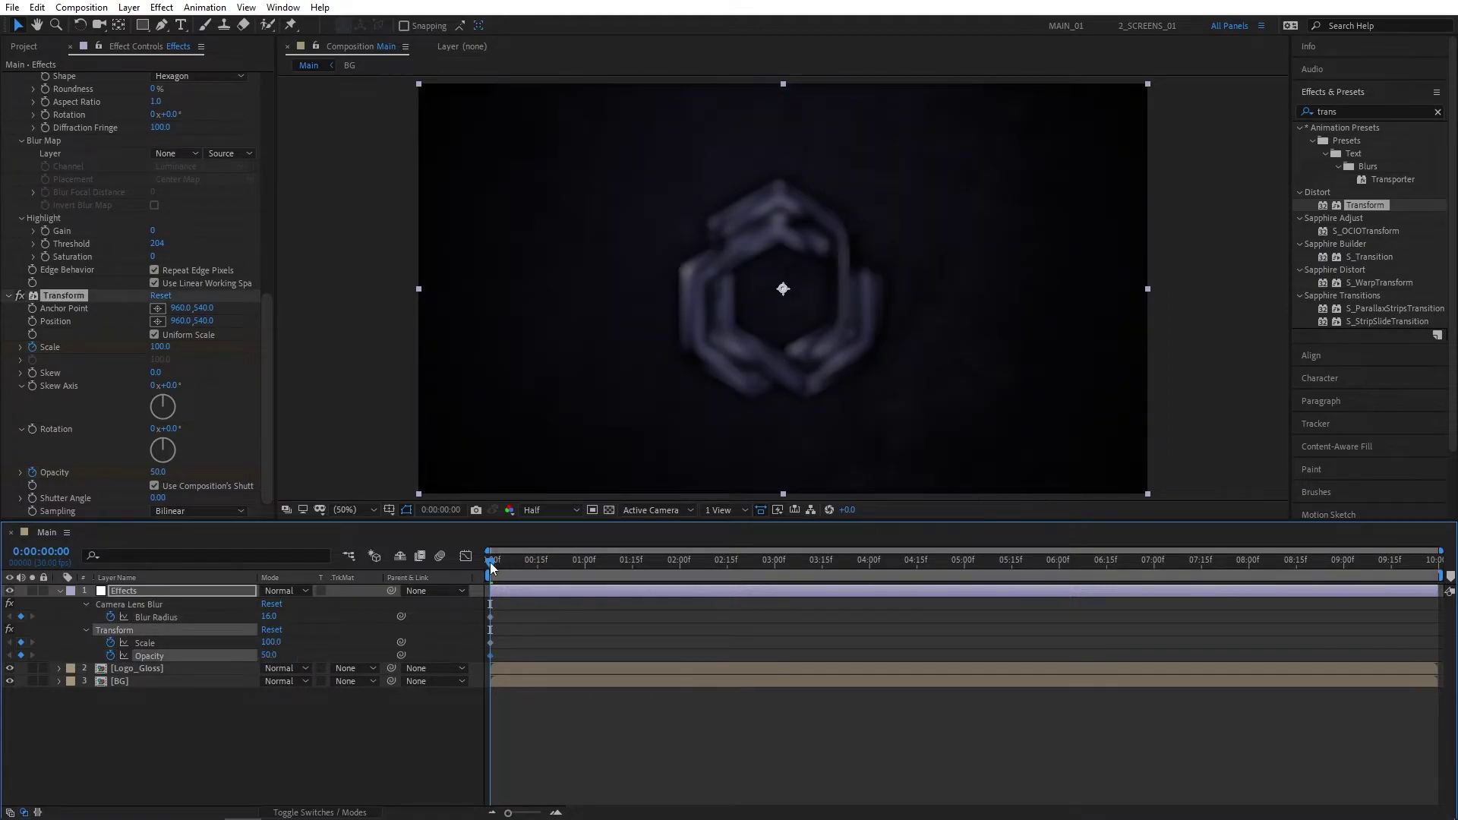
- At 2:00, set Blur Radius to 0 and Opacity to 100
left_click_drag(491, 568, 678, 563)
left_click(348, 750)
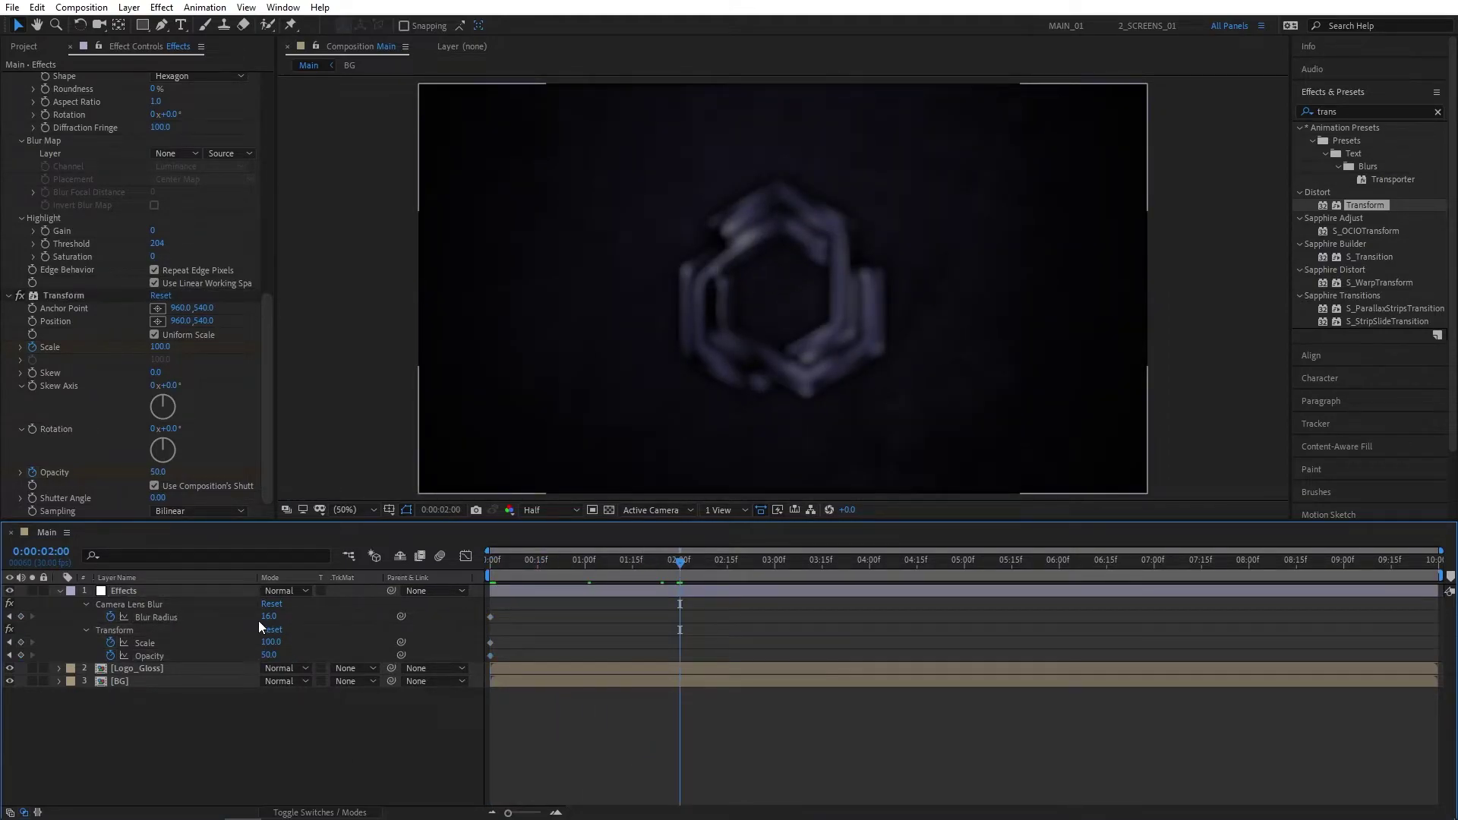
type("0")
key("Return")
left_click(273, 655)
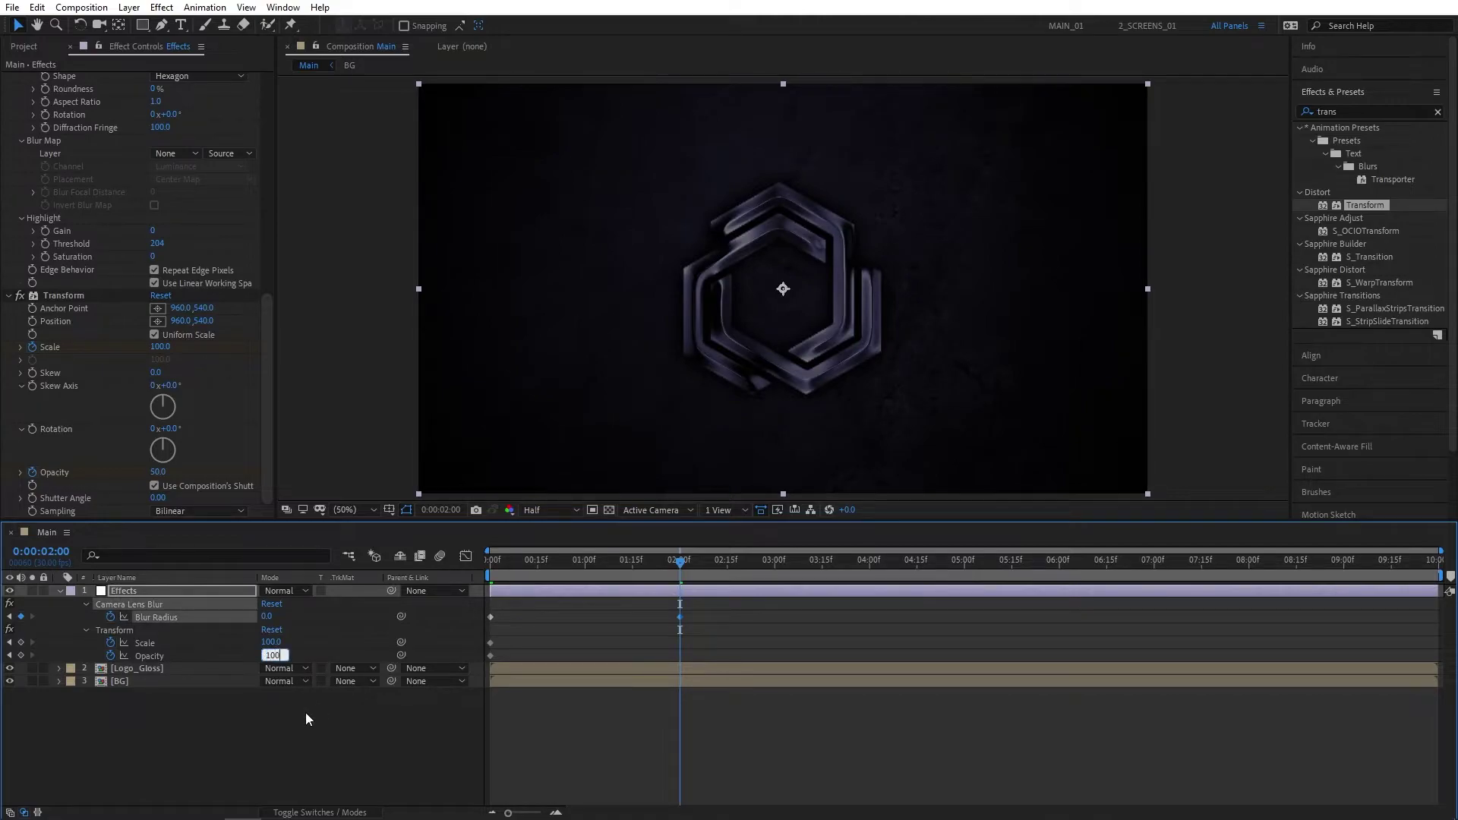
key("Return")
- Set Scale to 120 at 6:00 and select all the blur, scale and opacity keyframes
left_click(1059, 566)
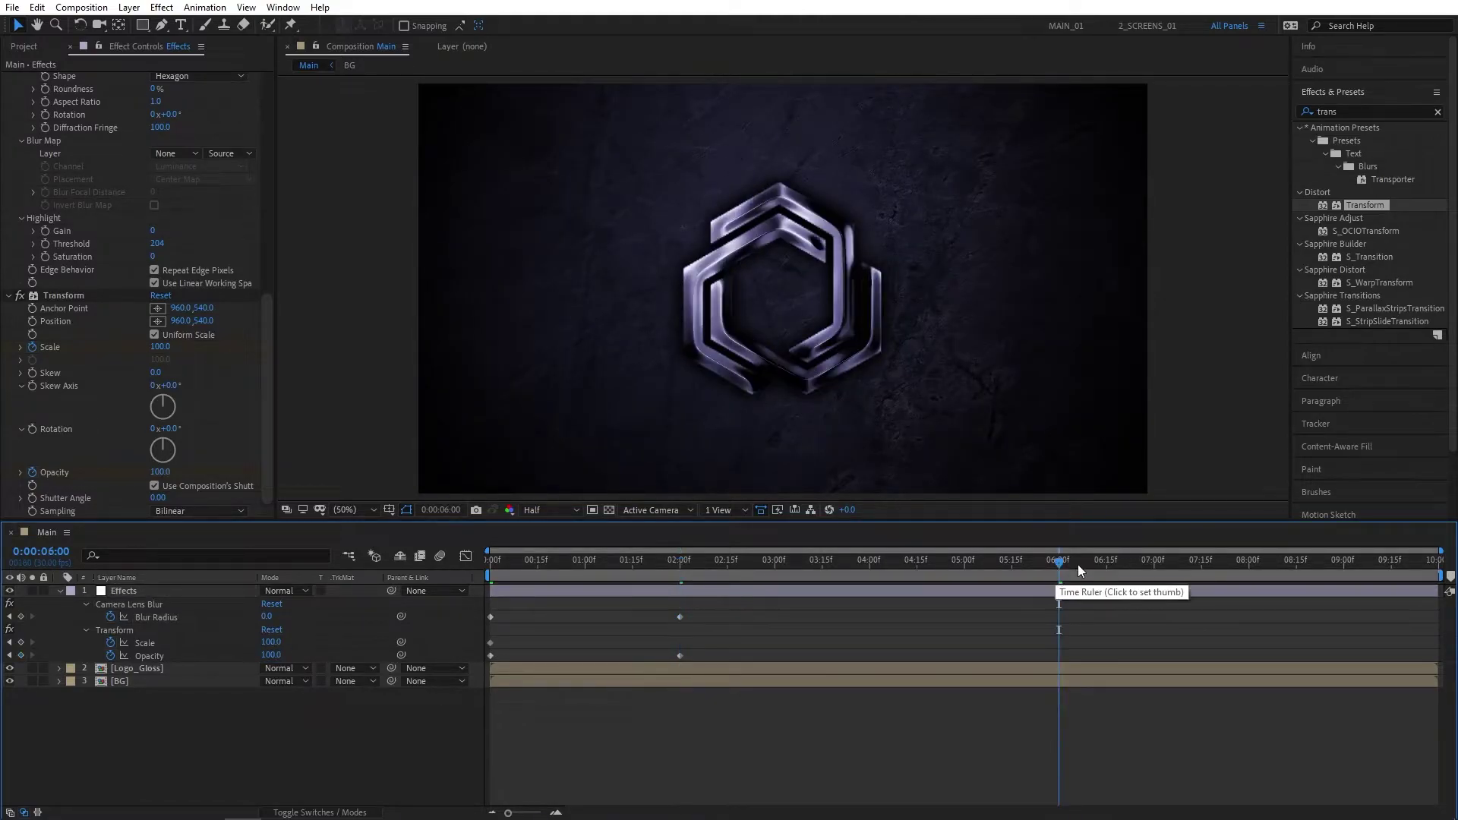
type("120")
key("Return")
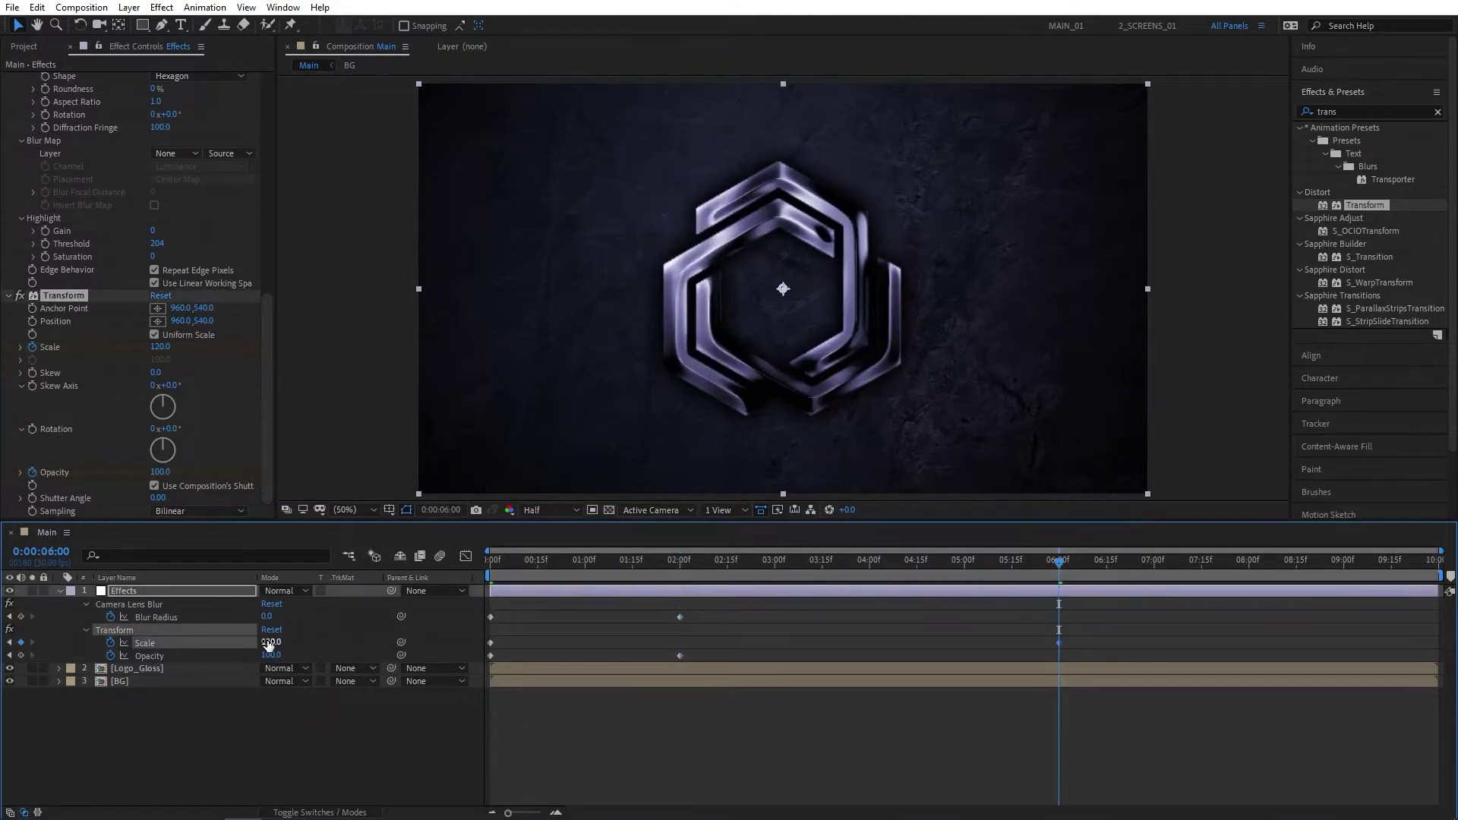
left_click_drag(1077, 604, 483, 662)
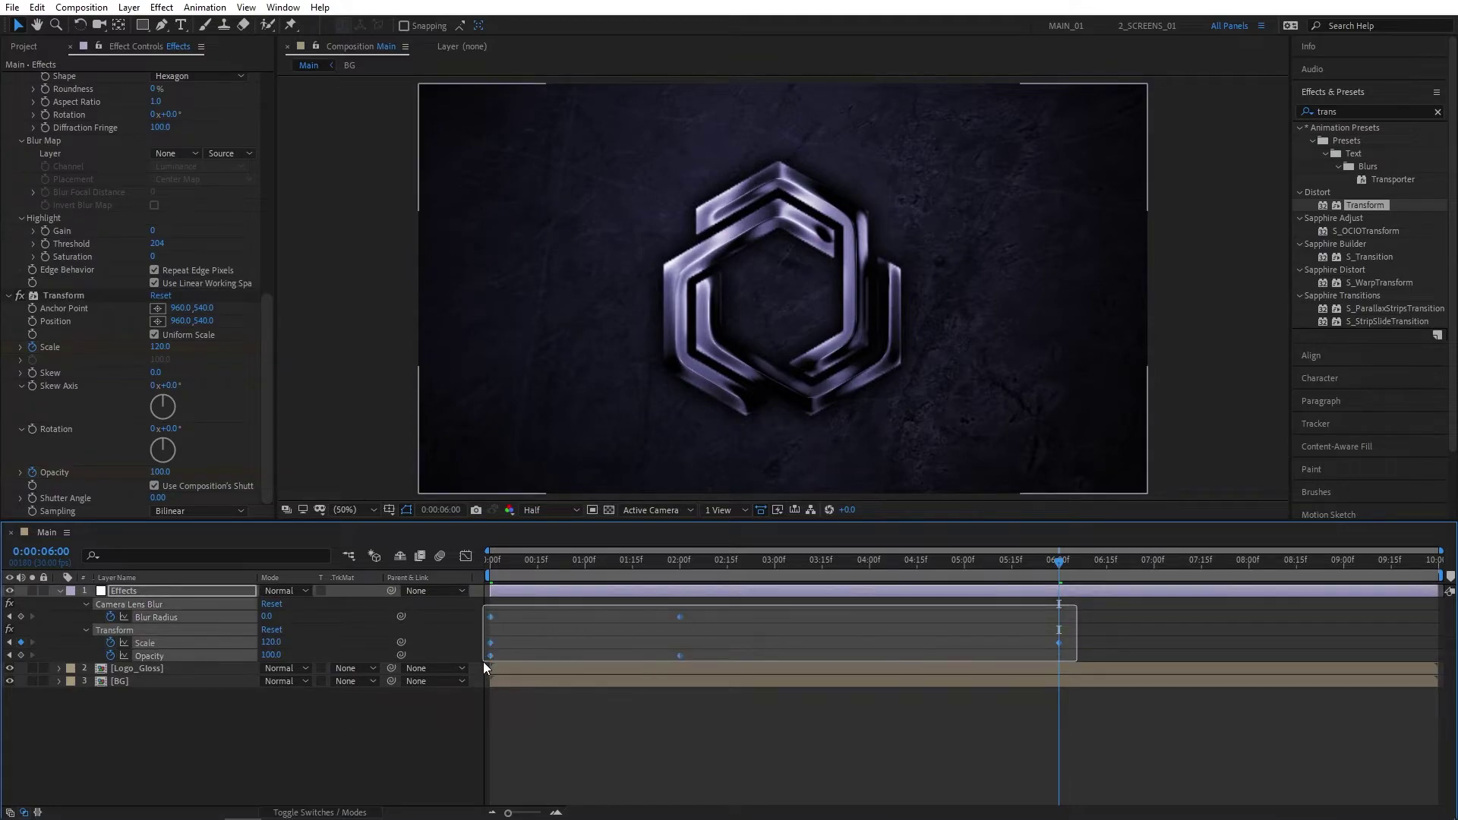
- Apply Easy Ease to the selected blur, scale and opacity keyframes
right_click(681, 616)
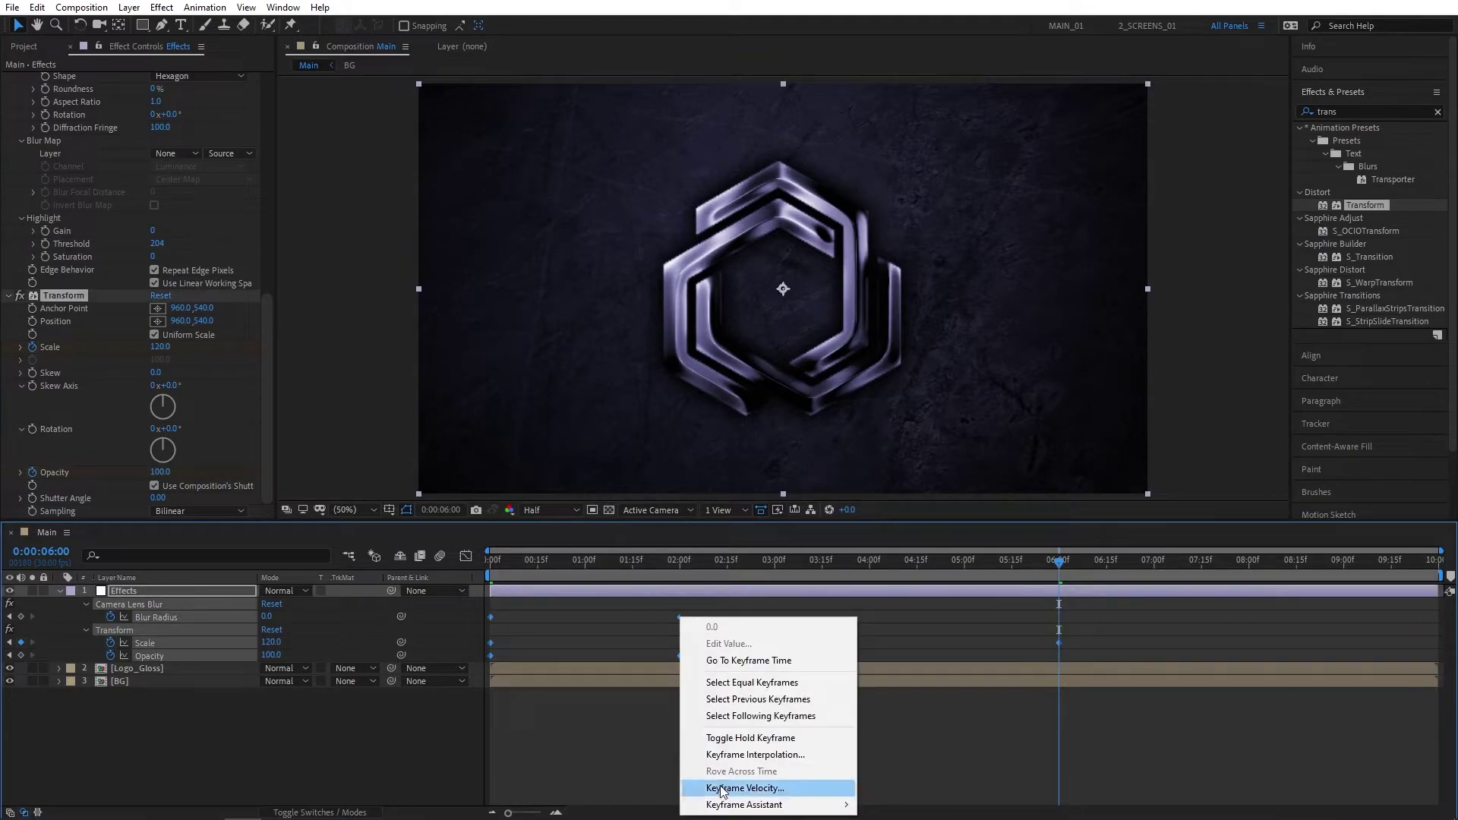
mouse_move(728, 807)
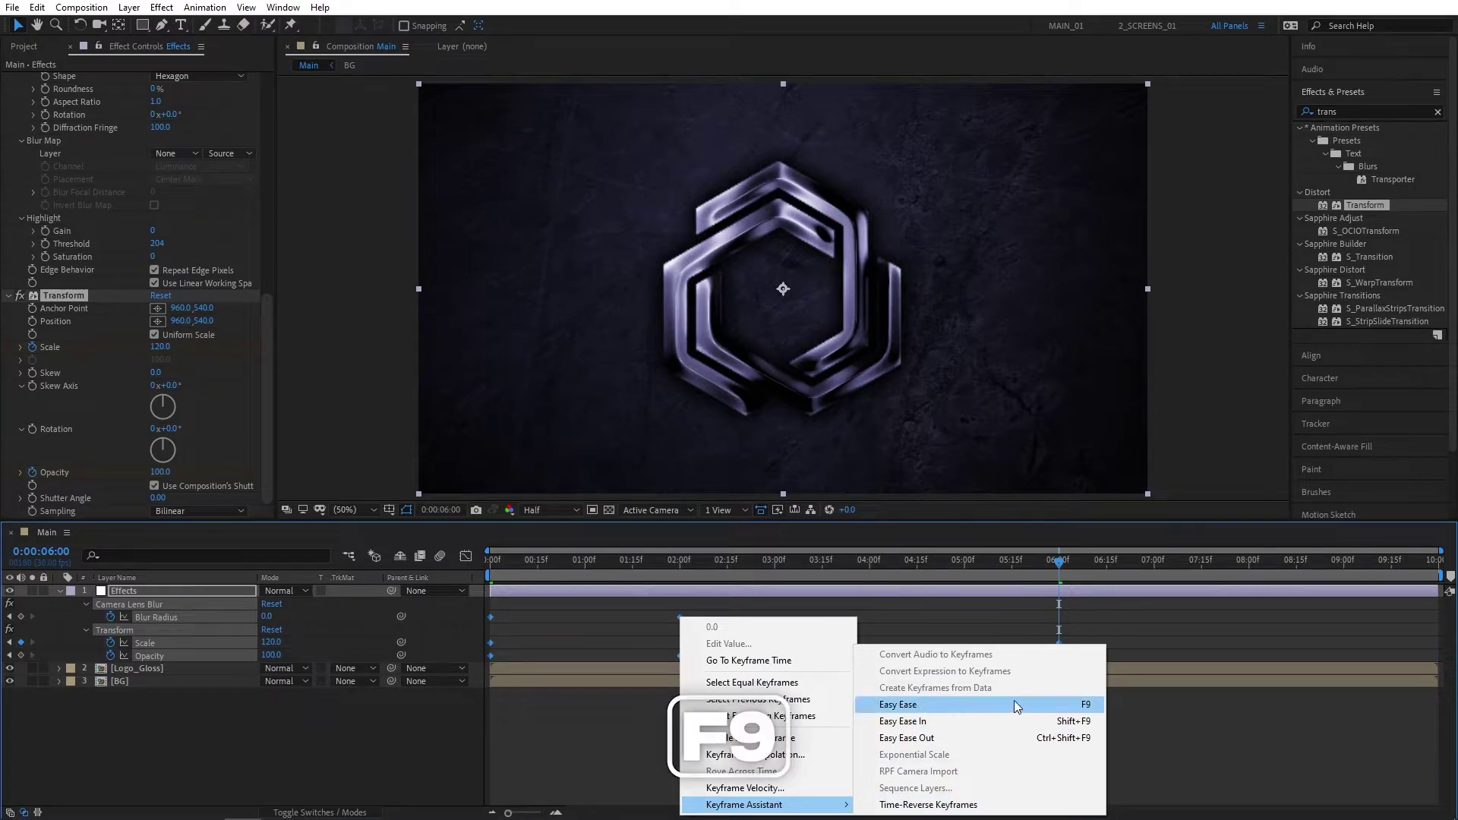
left_click(1017, 703)
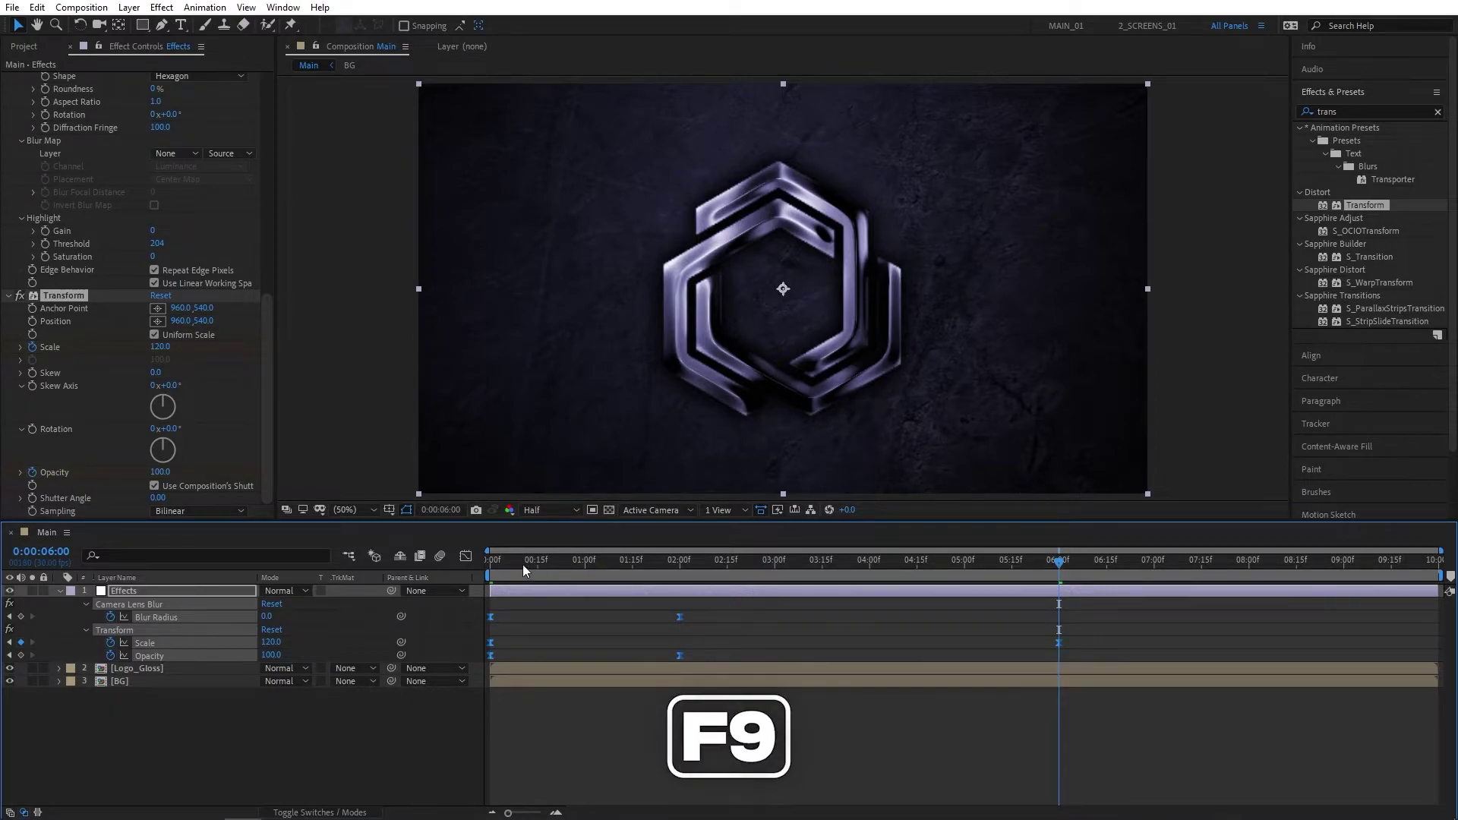
- In the speed graph, drag the influence handles so motion starts fast and settles slowly
left_click(465, 556)
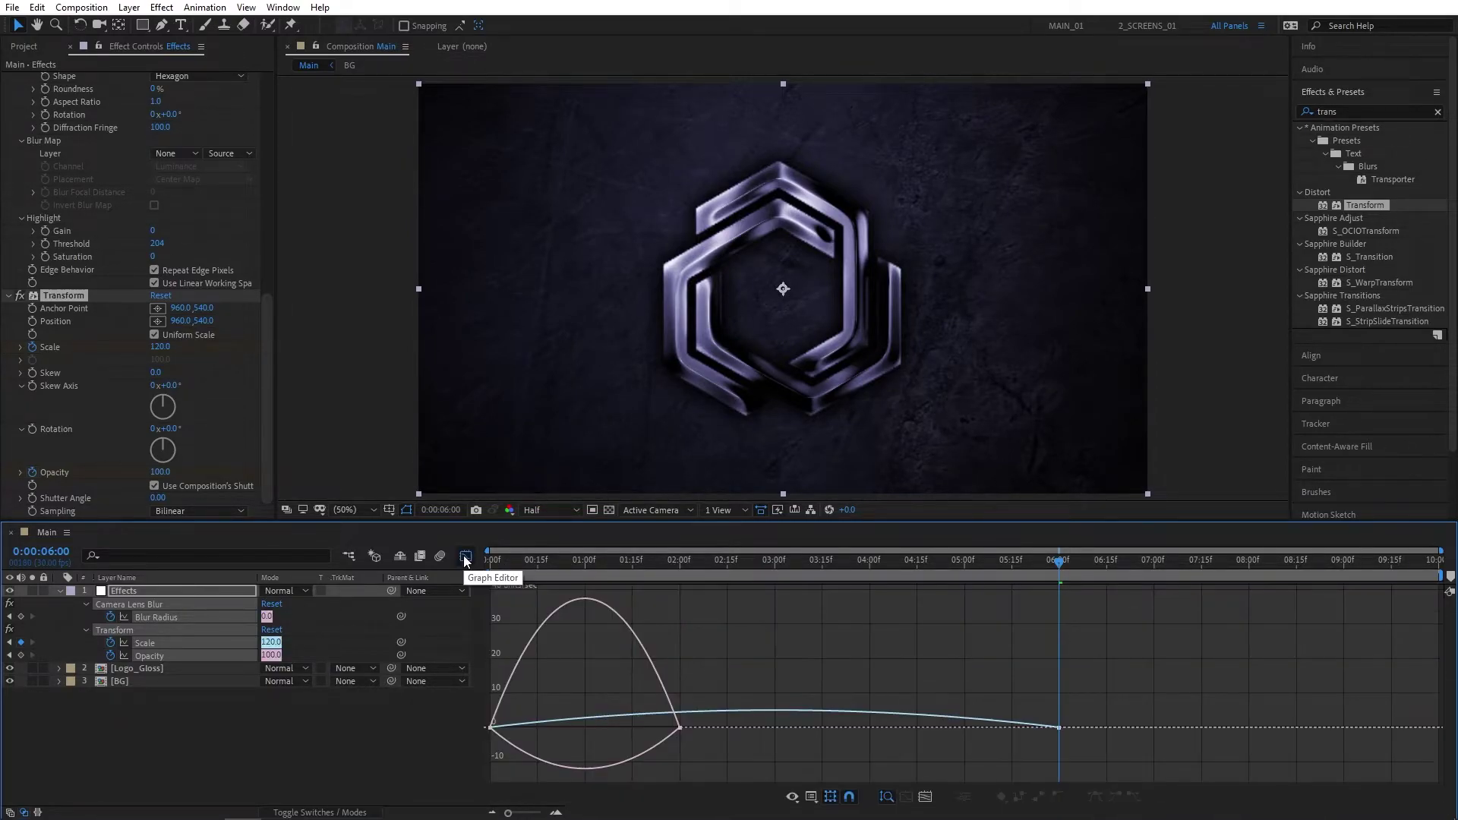
right_click(773, 640)
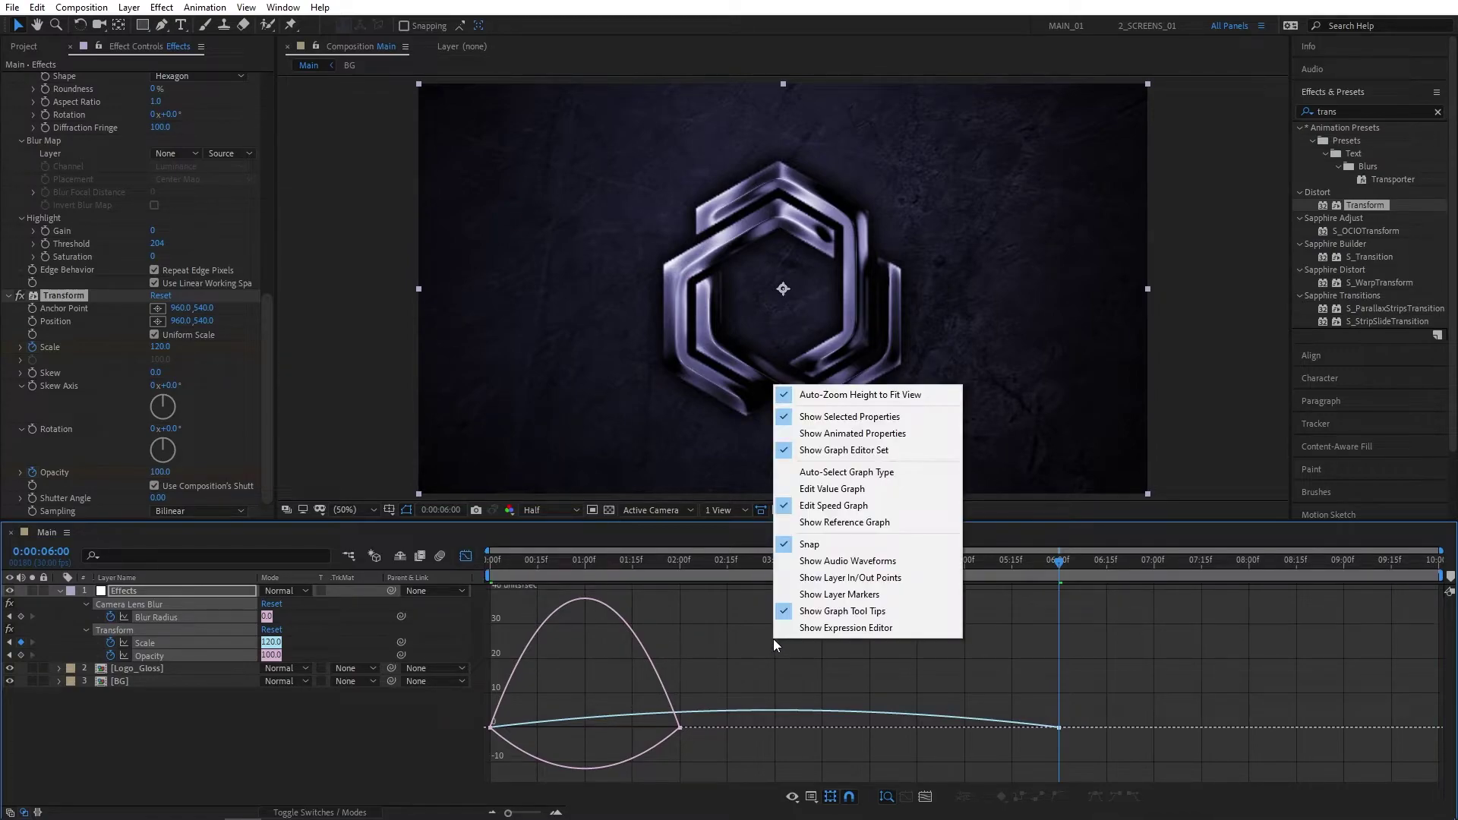
left_click(840, 514)
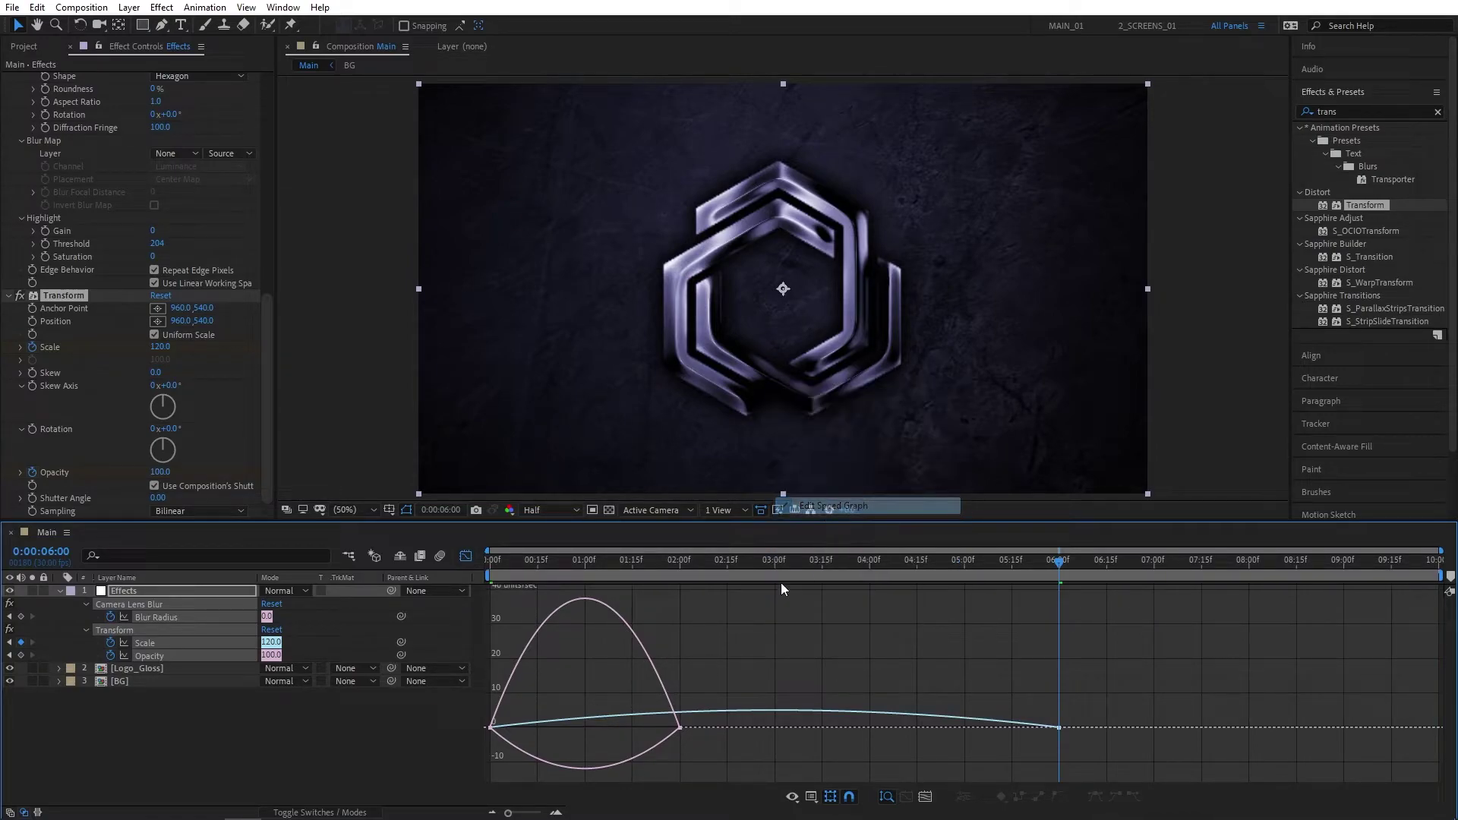
left_click_drag(534, 704, 487, 728)
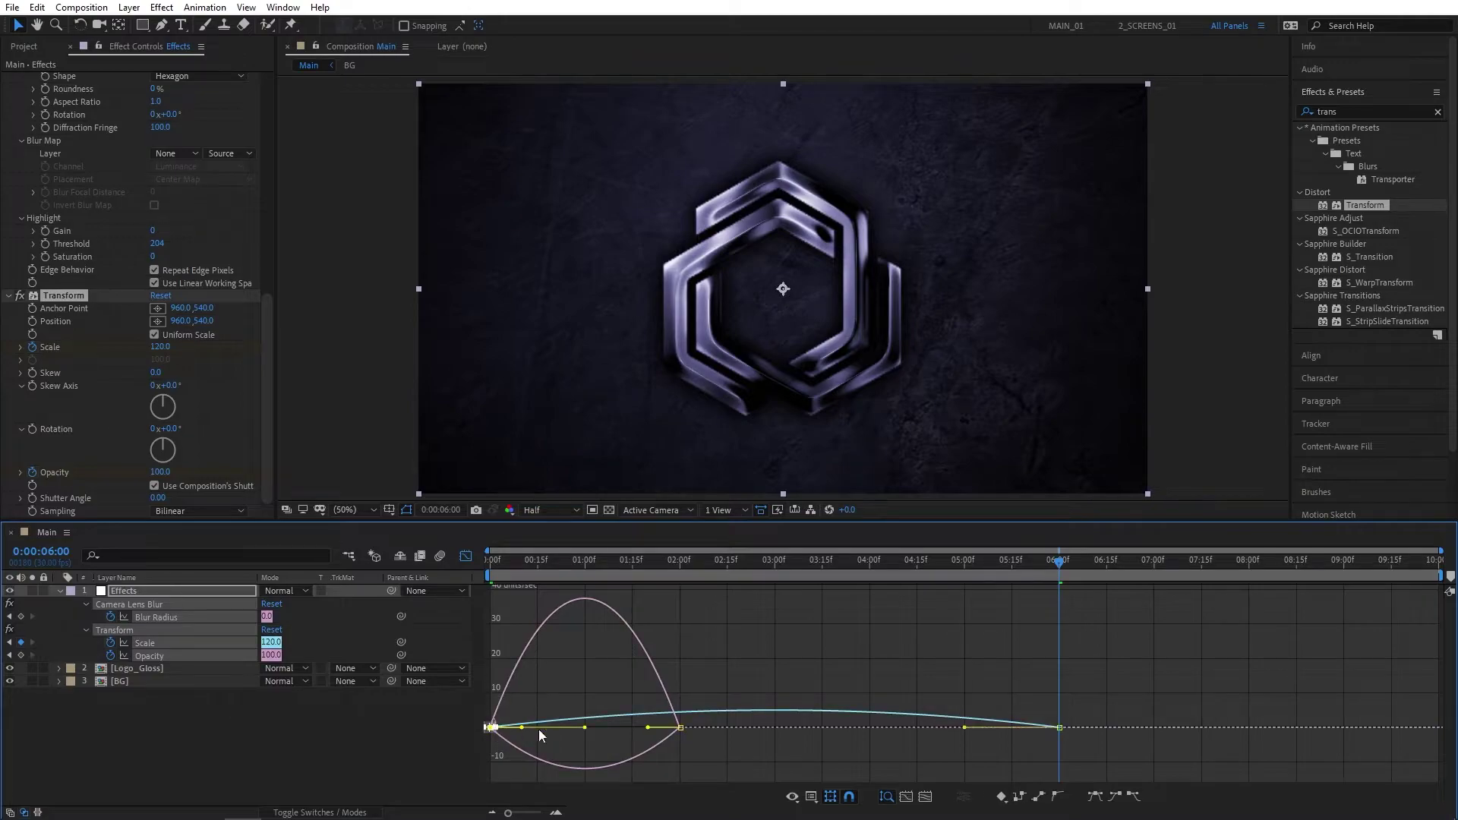
left_click_drag(586, 727, 467, 729)
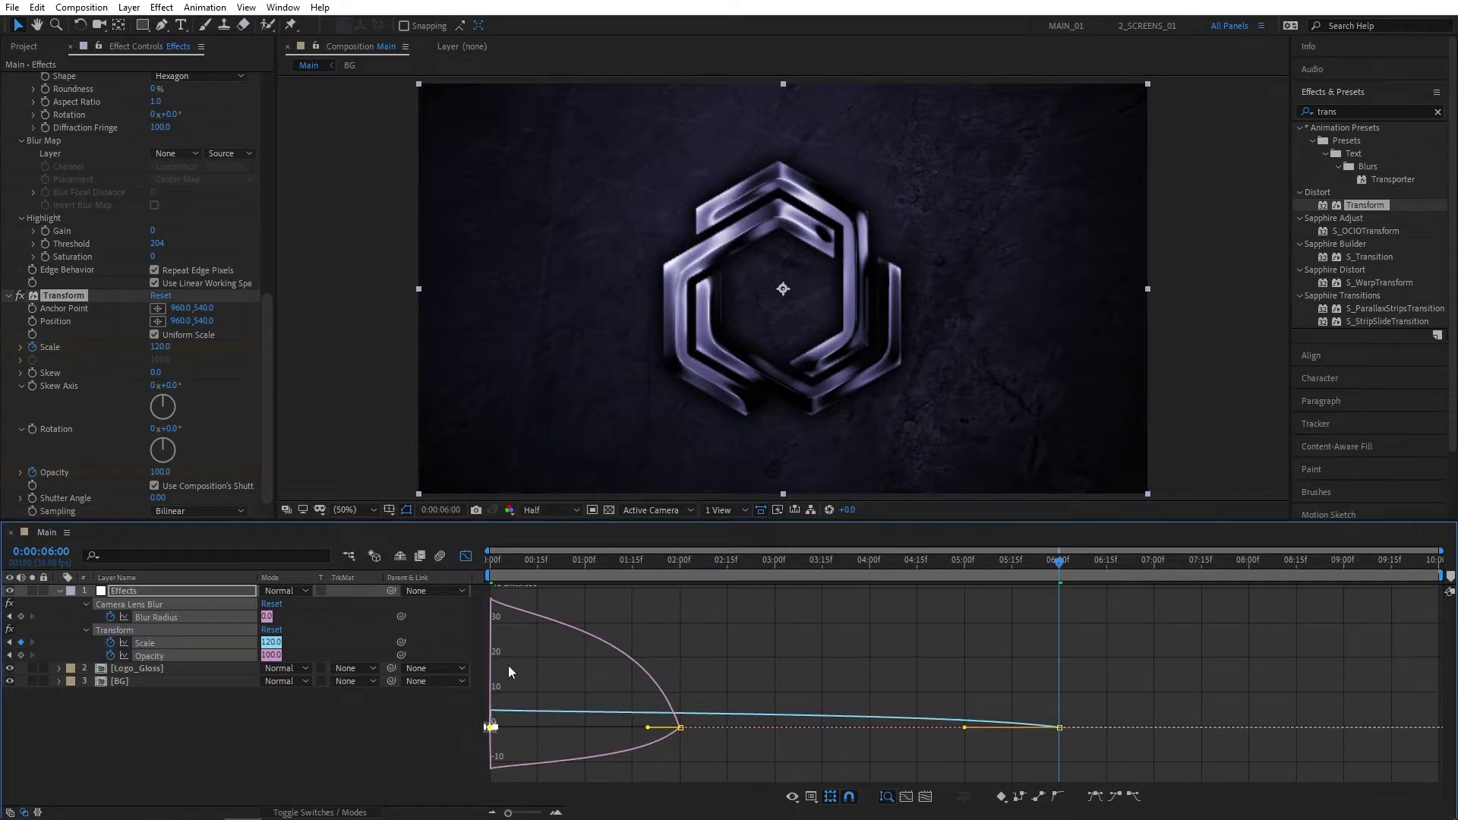
left_click(694, 741)
left_click_drag(672, 726, 524, 728)
left_click(1082, 682)
left_click_drag(1047, 735, 775, 727)
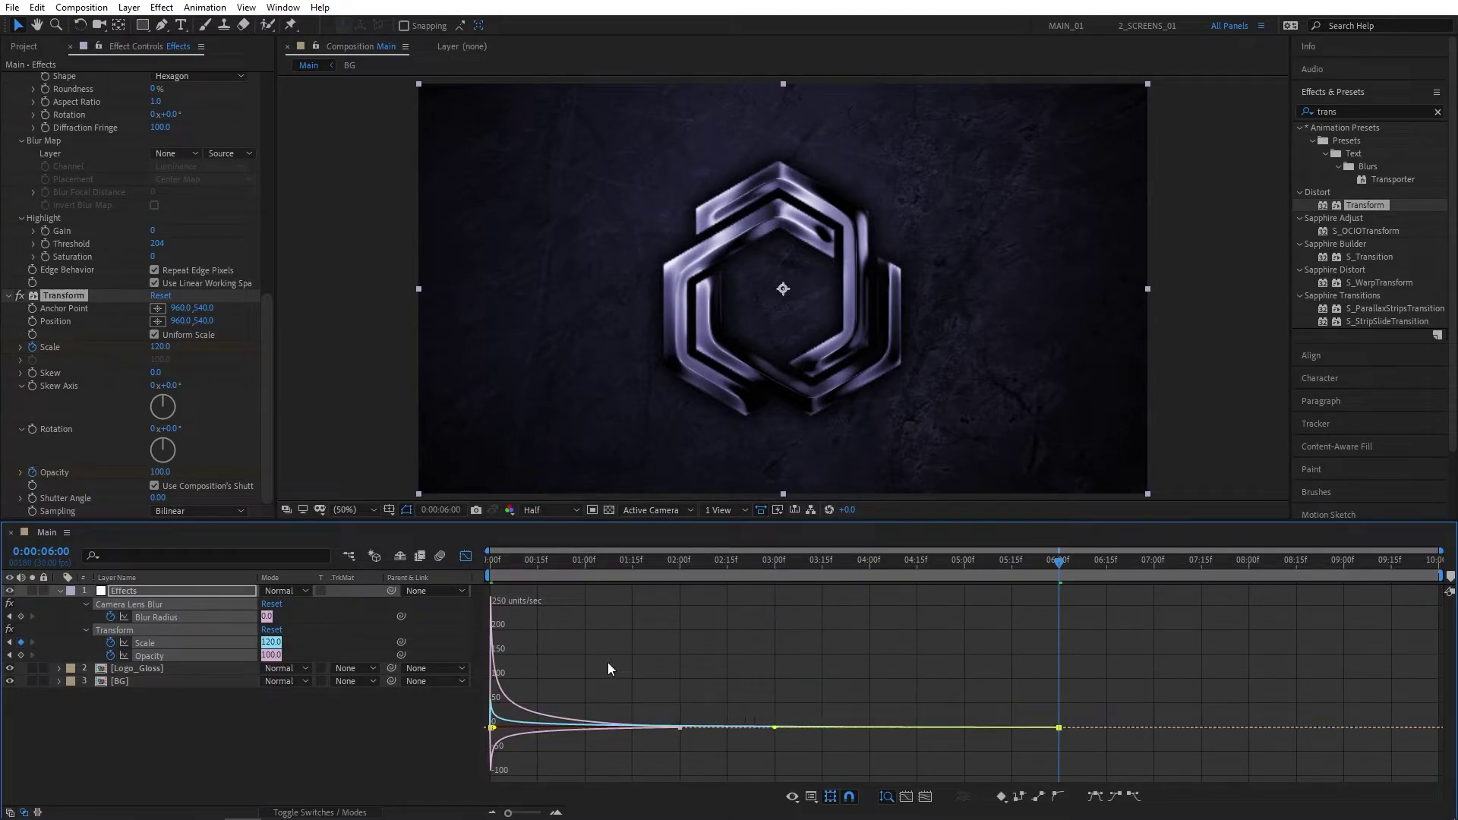
- Return to the timeline view and preview the animation from the start
left_click(465, 556)
key("Home")
key("space")
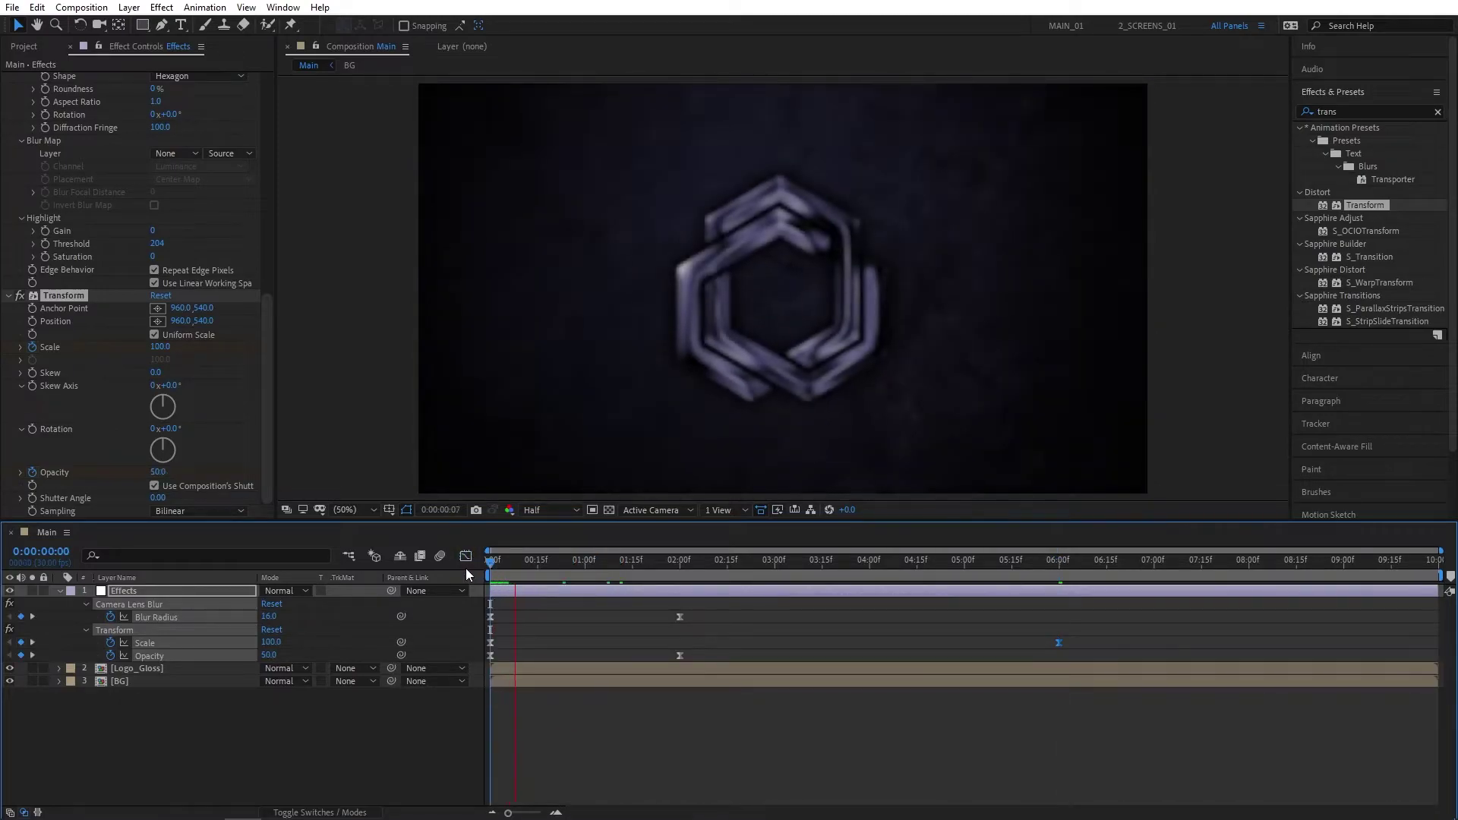
left_click(666, 561)
key("space")
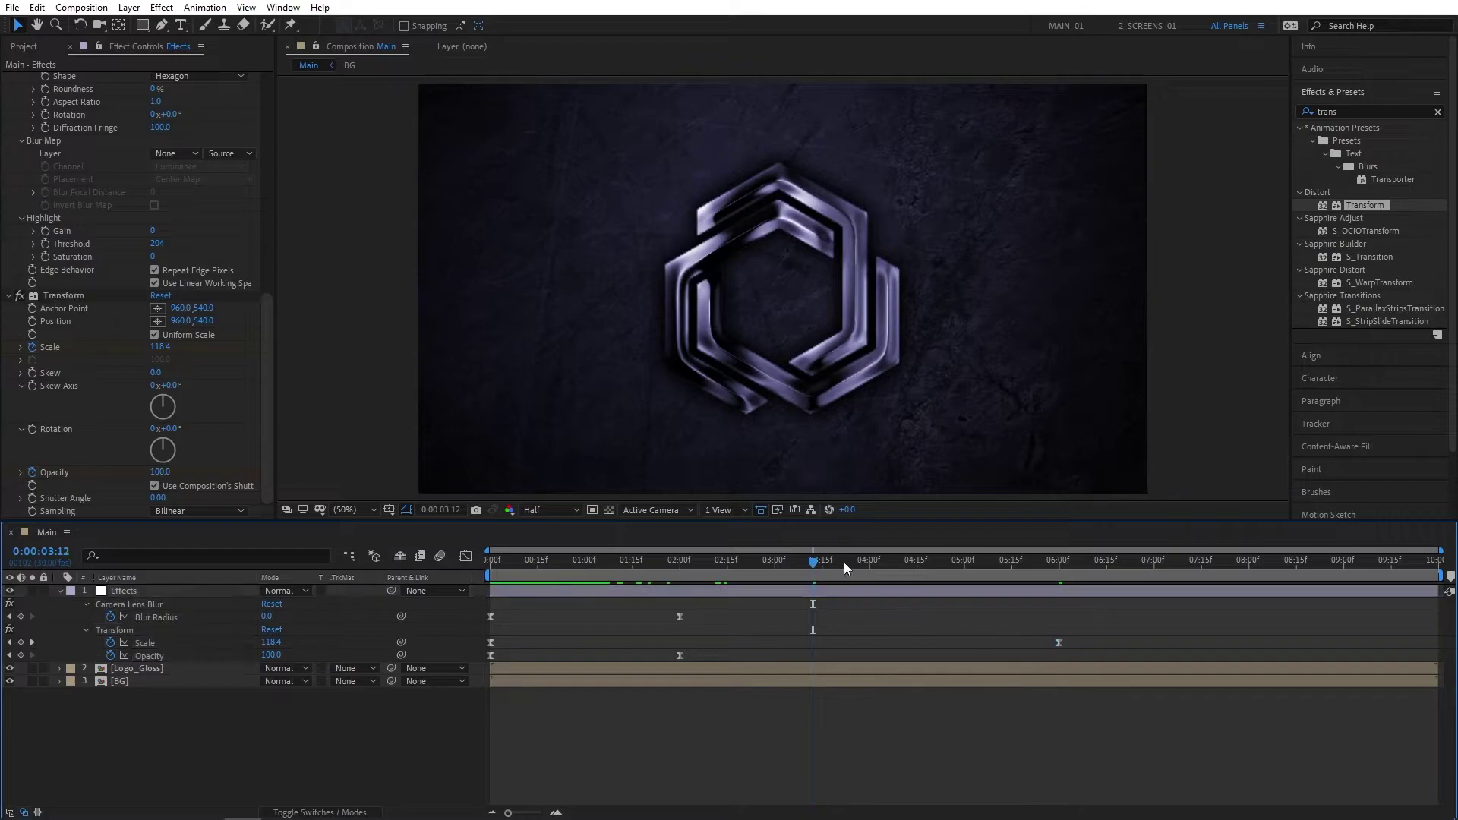
- At 6:00, key Blur Radius 16 and Opacity 50
left_click(1057, 569)
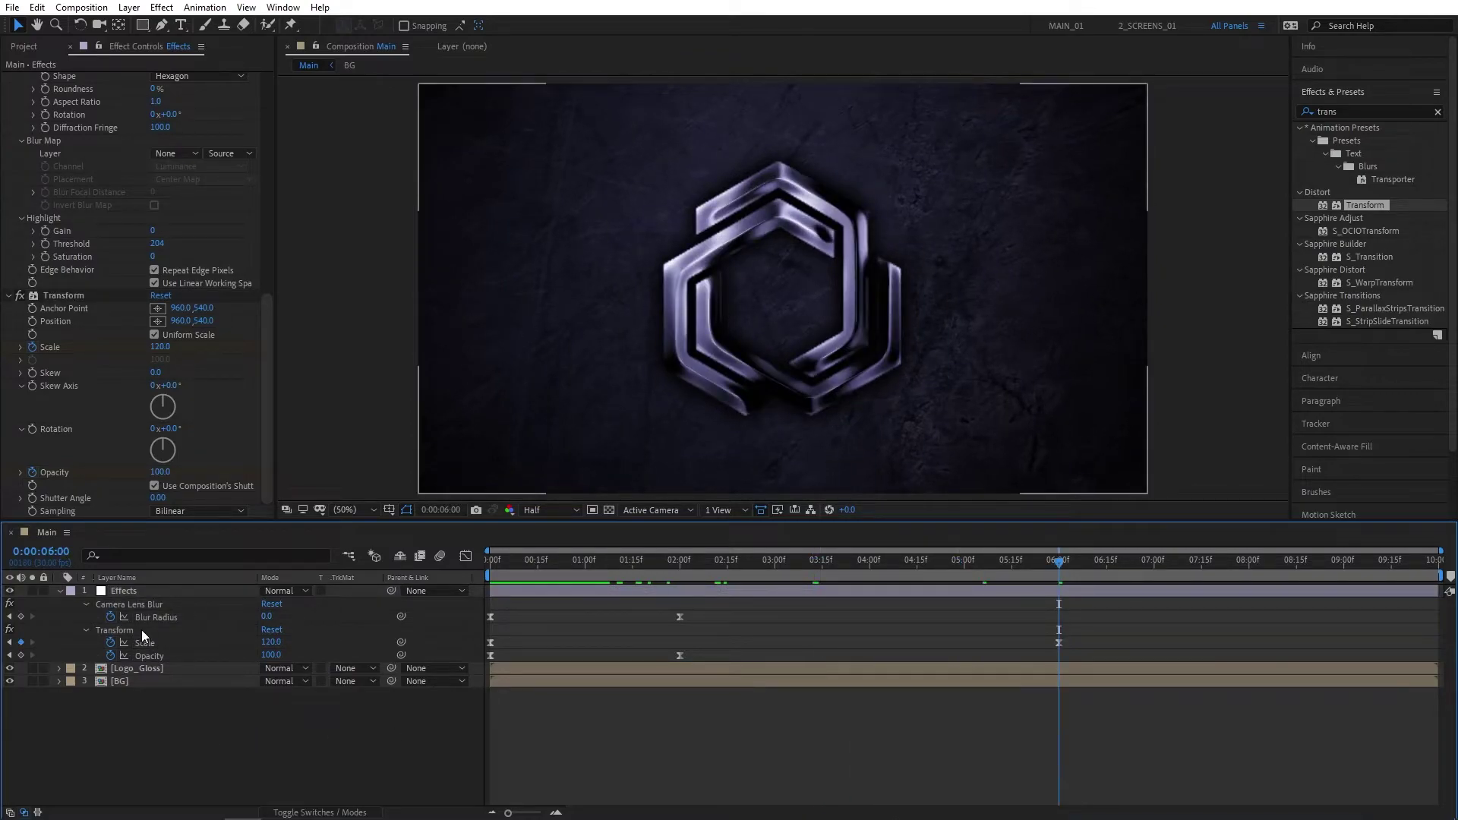
left_click(270, 616)
key("Return")
left_click(272, 655)
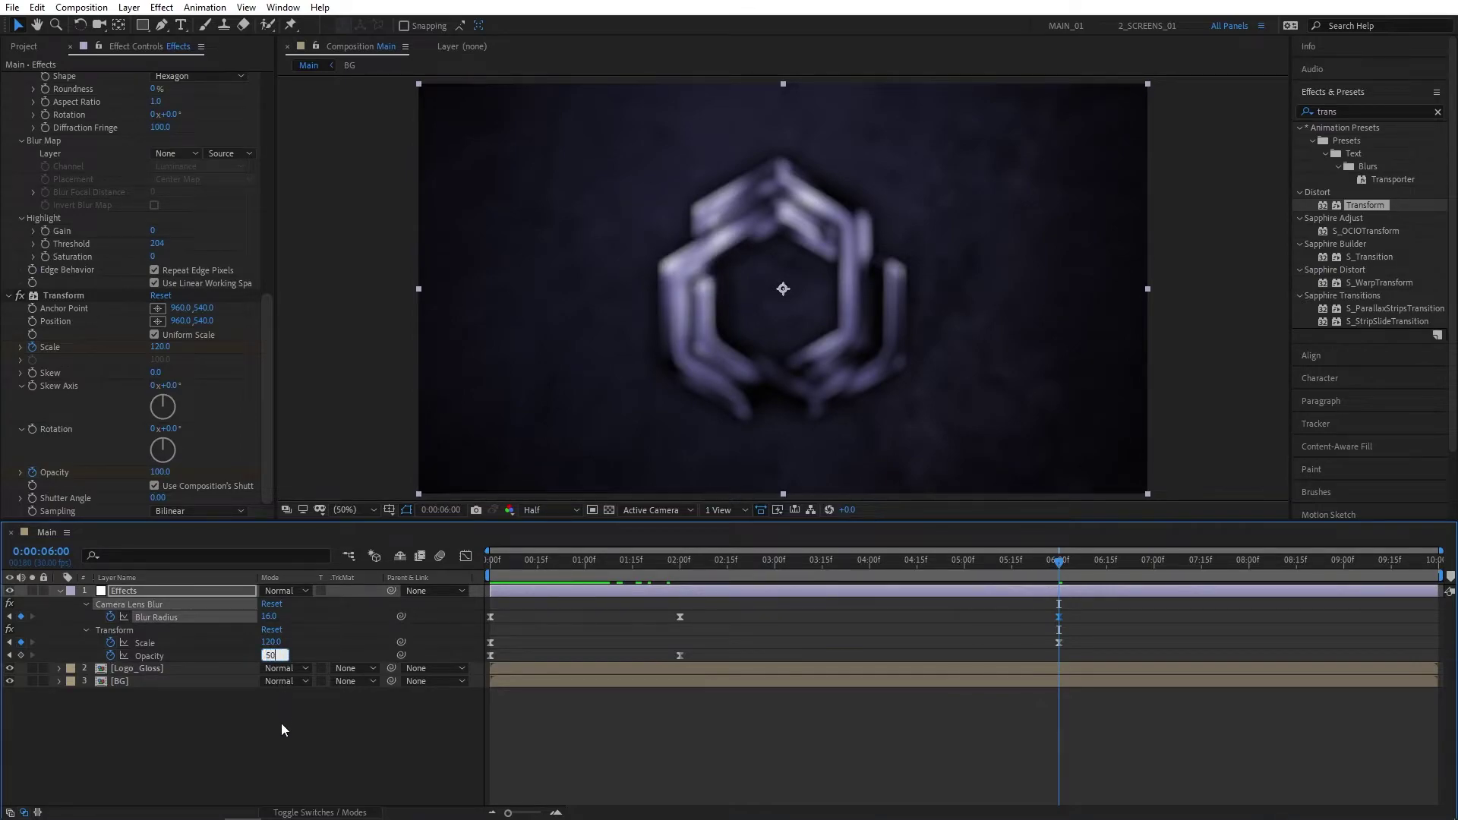
key("Return")
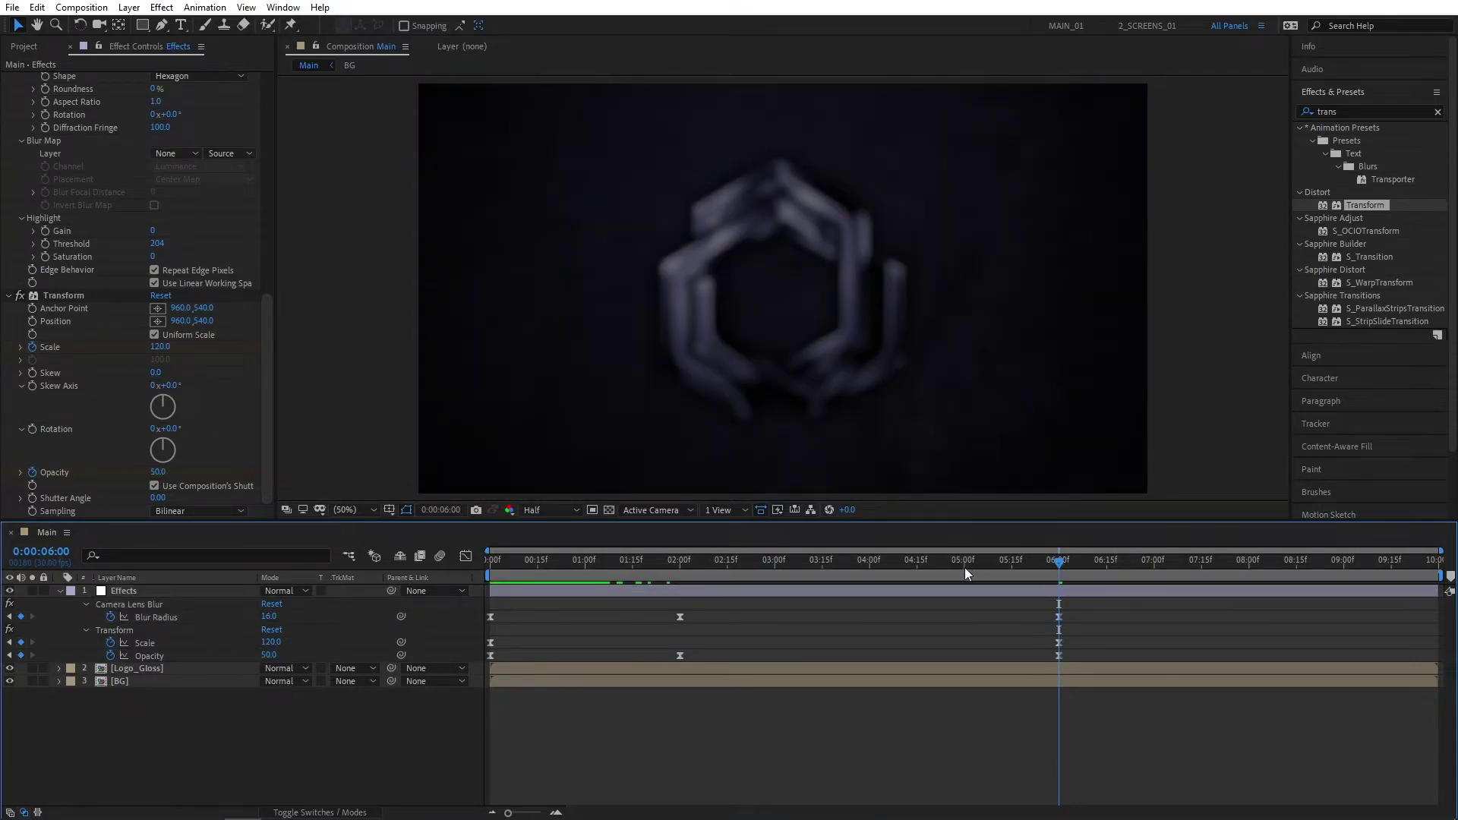
- At 5:00, key Blur Radius 0 and Opacity 100
left_click(965, 568)
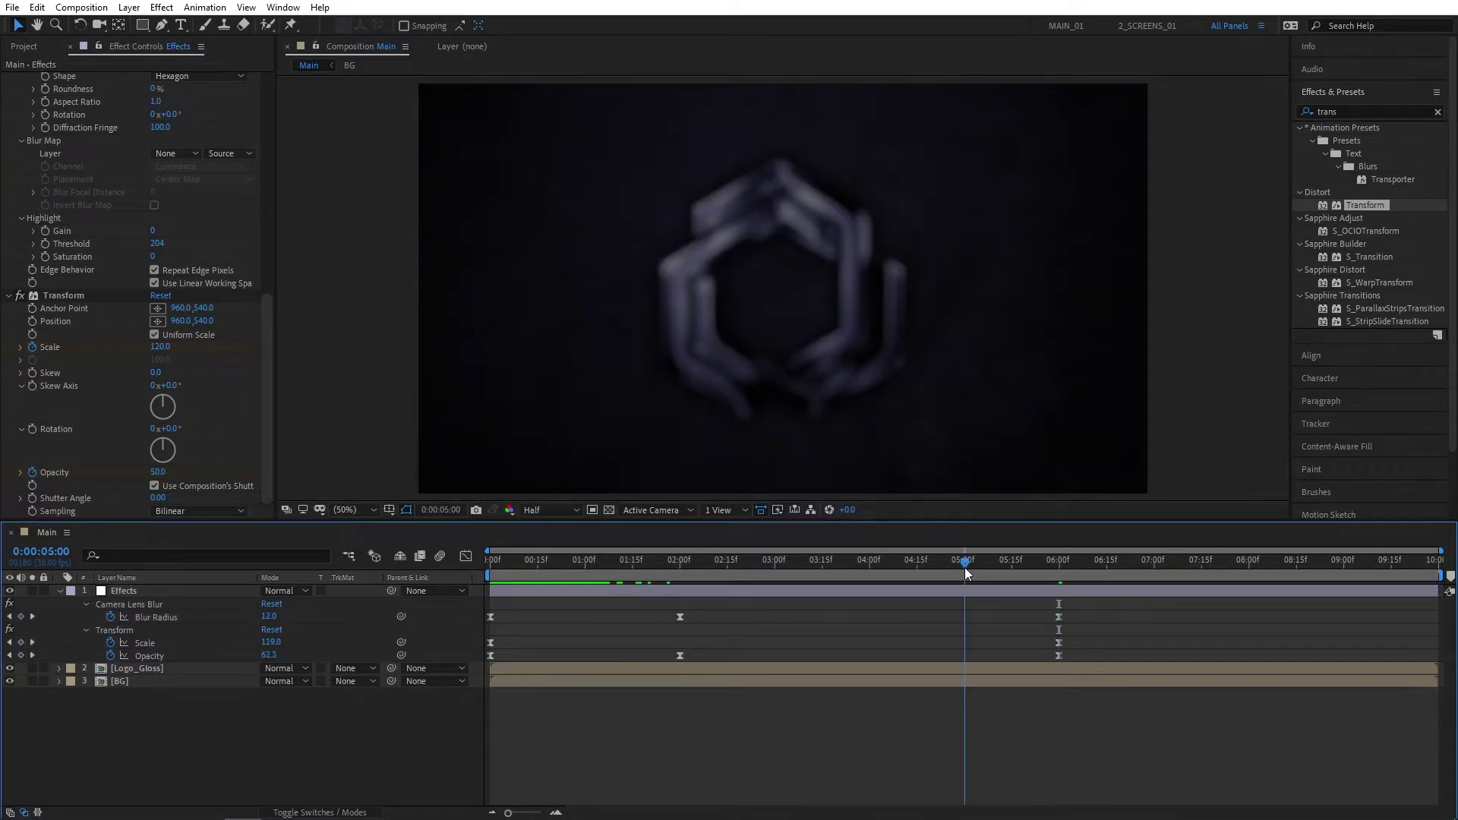
left_click(268, 616)
type("0")
key("Return")
left_click(271, 655)
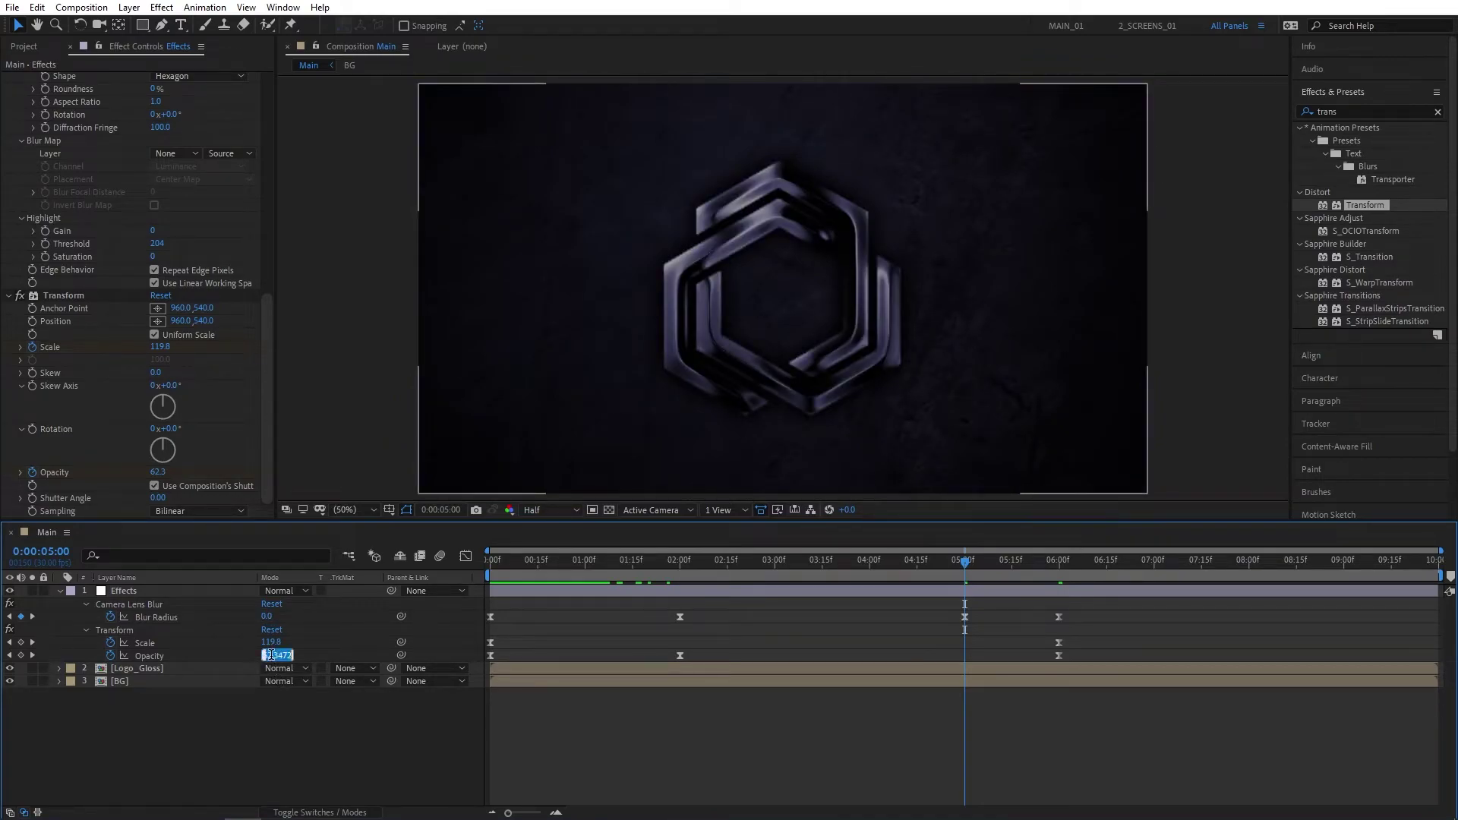
type("100")
key("Return")
- Scrub through and preview the blur-out animation from the start
left_click(677, 562)
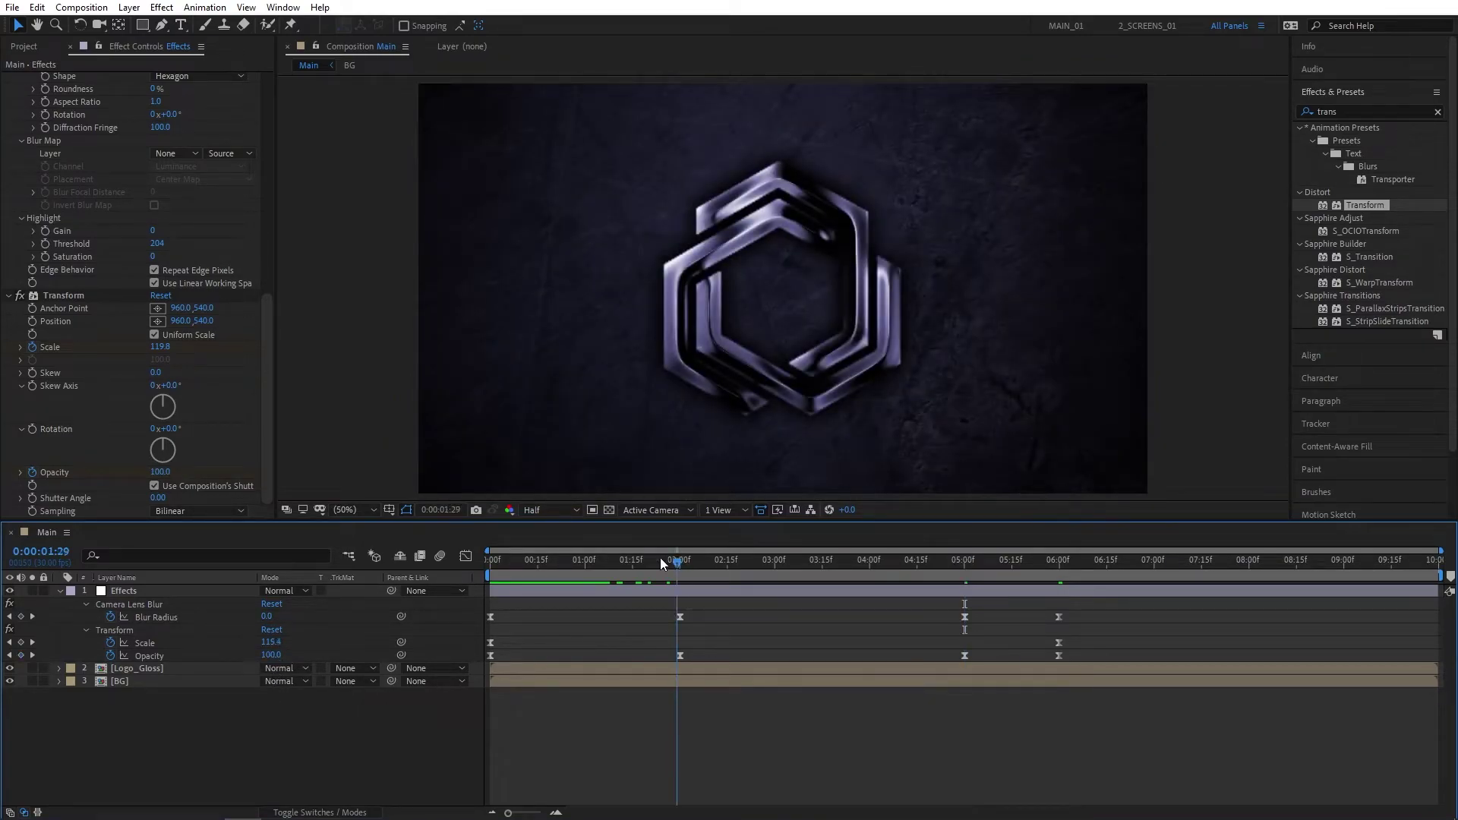
left_click_drag(661, 562, 732, 586)
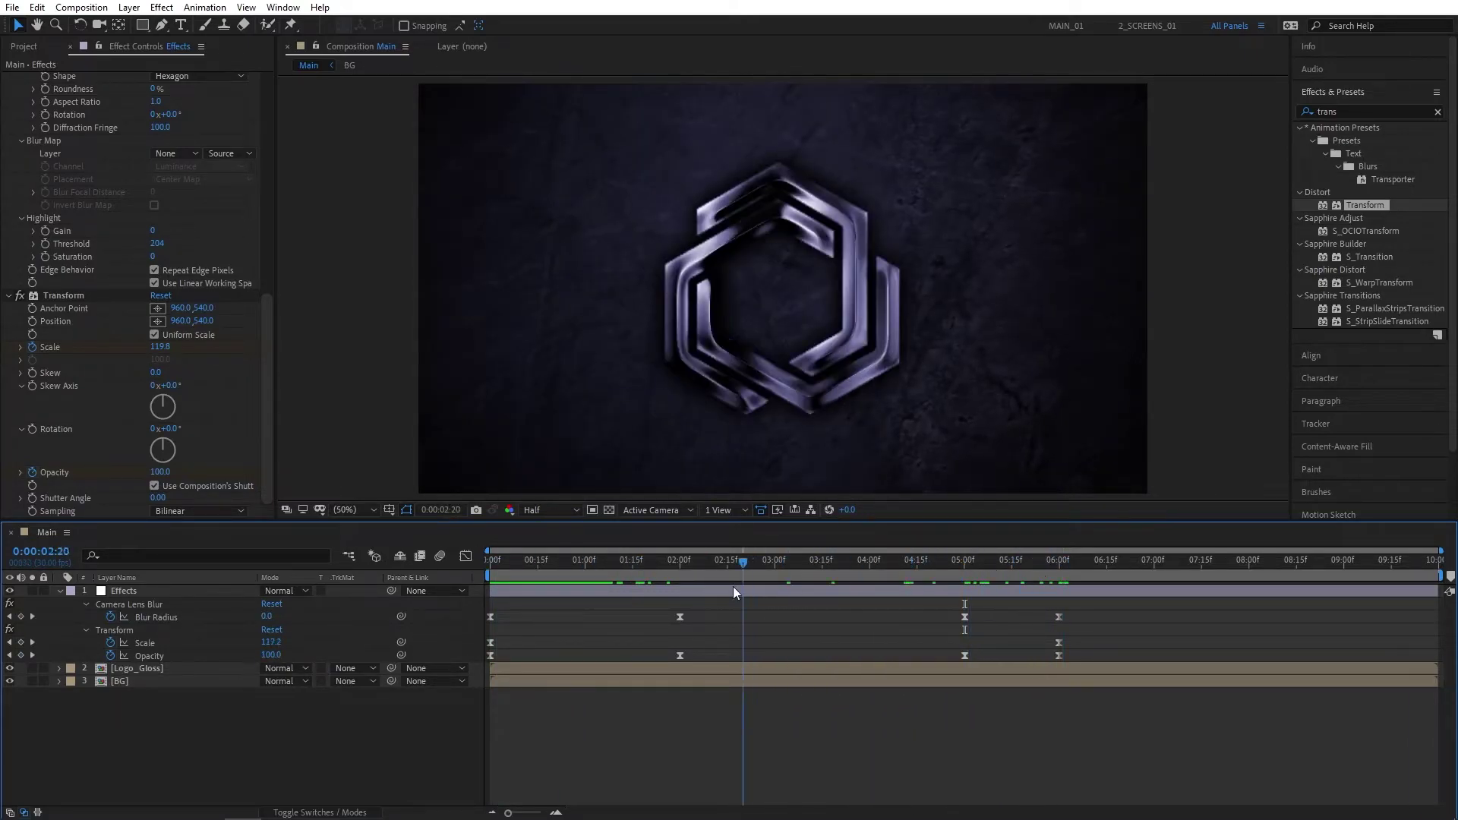
key("space")
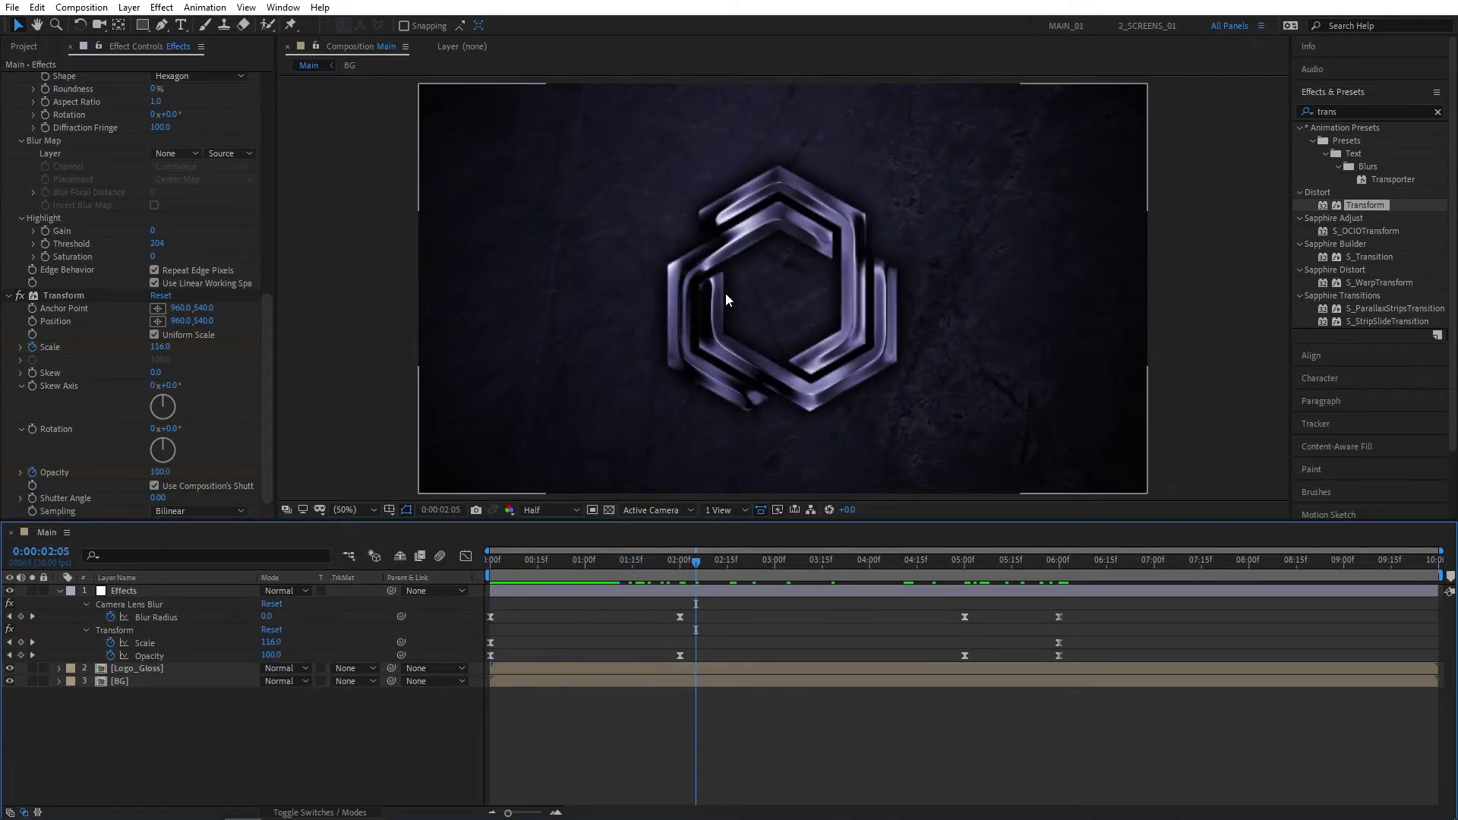
- Open the Logo_Gloss comp and place Logo_Colorized beneath the Map layer
left_click(58, 590)
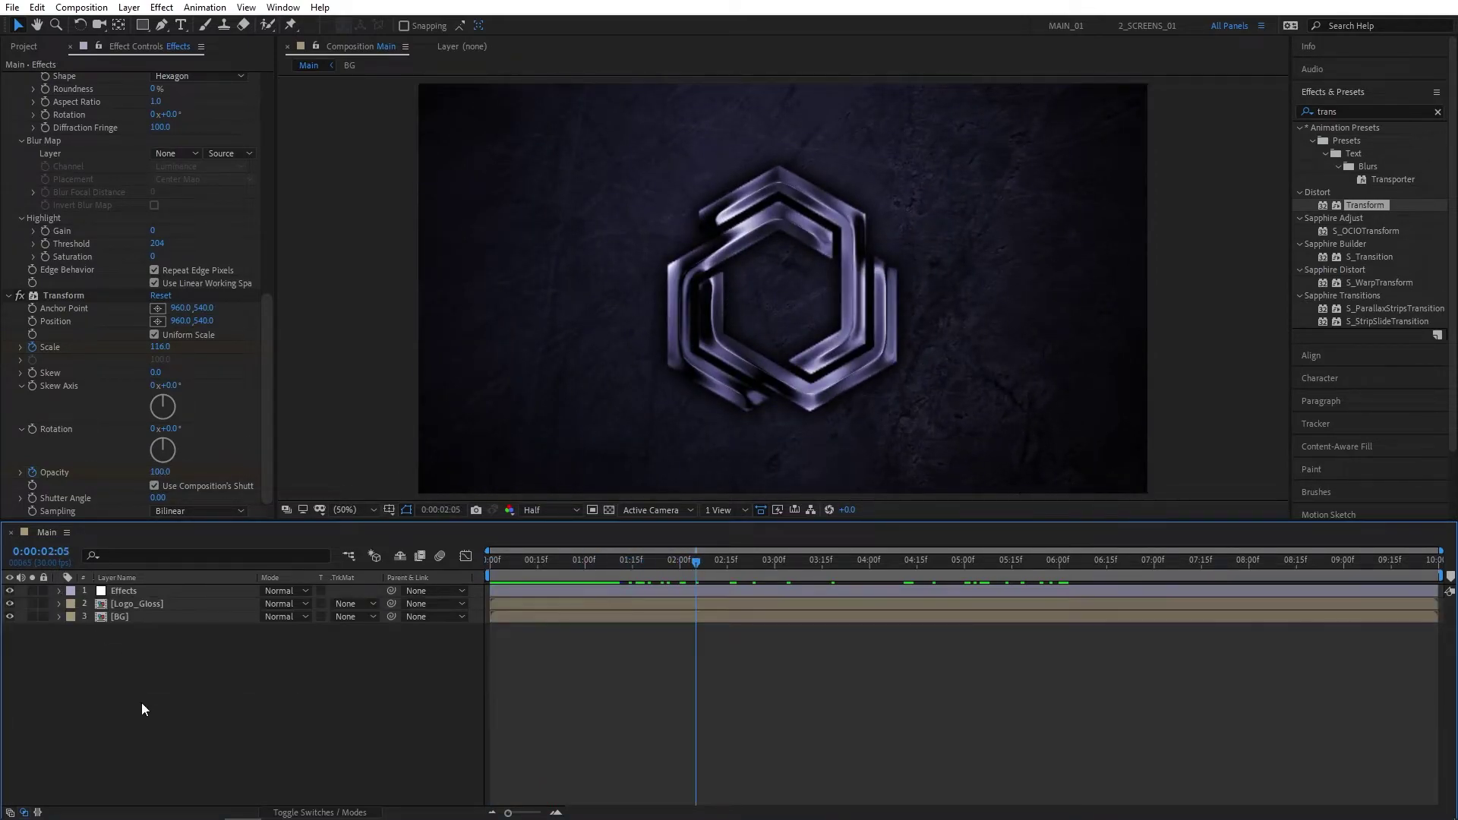
left_click(153, 604)
double_click(166, 604)
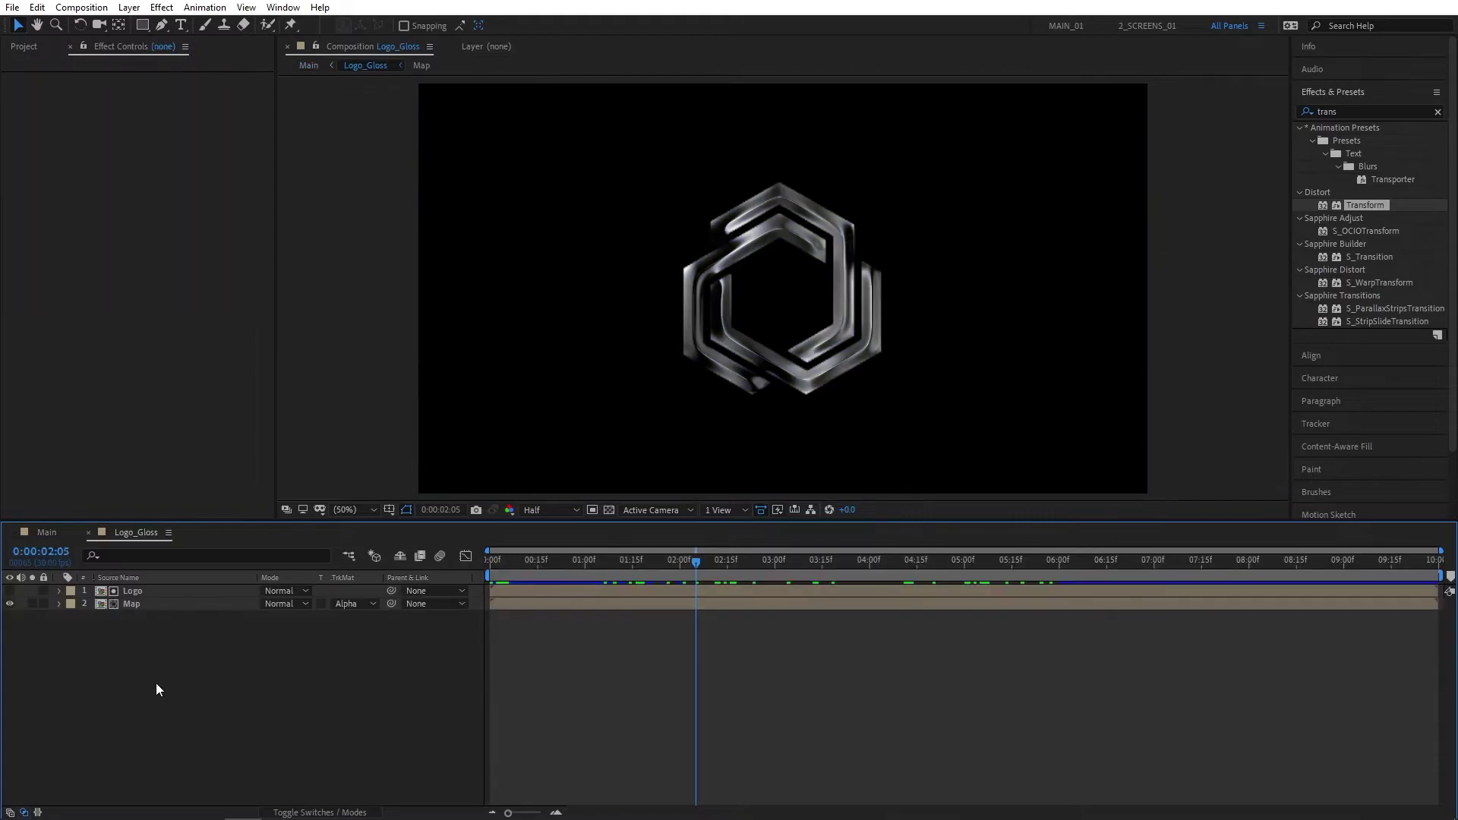
left_click(29, 48)
left_click(82, 340)
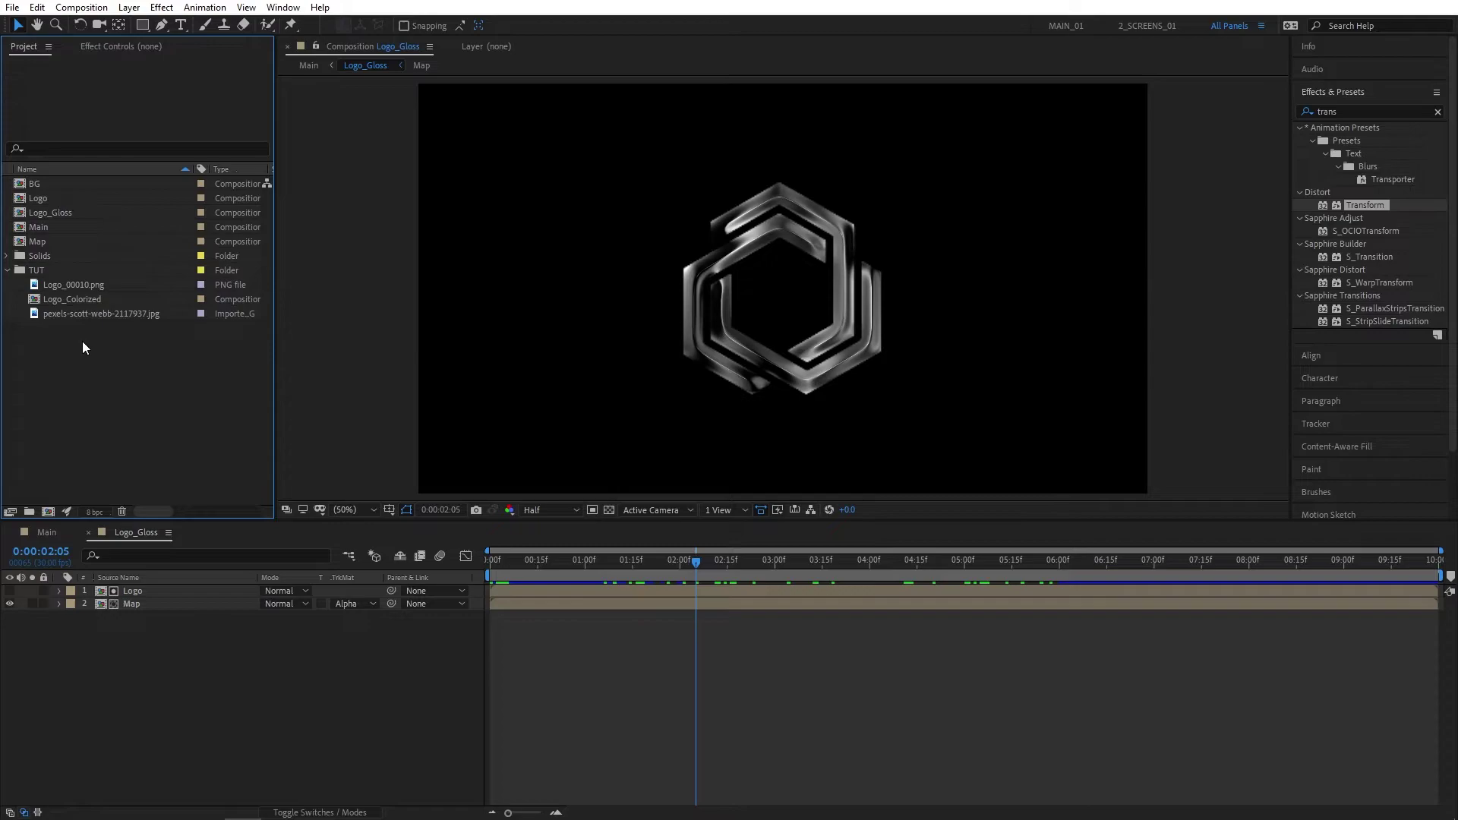
left_click_drag(50, 298, 98, 649)
left_click(148, 671)
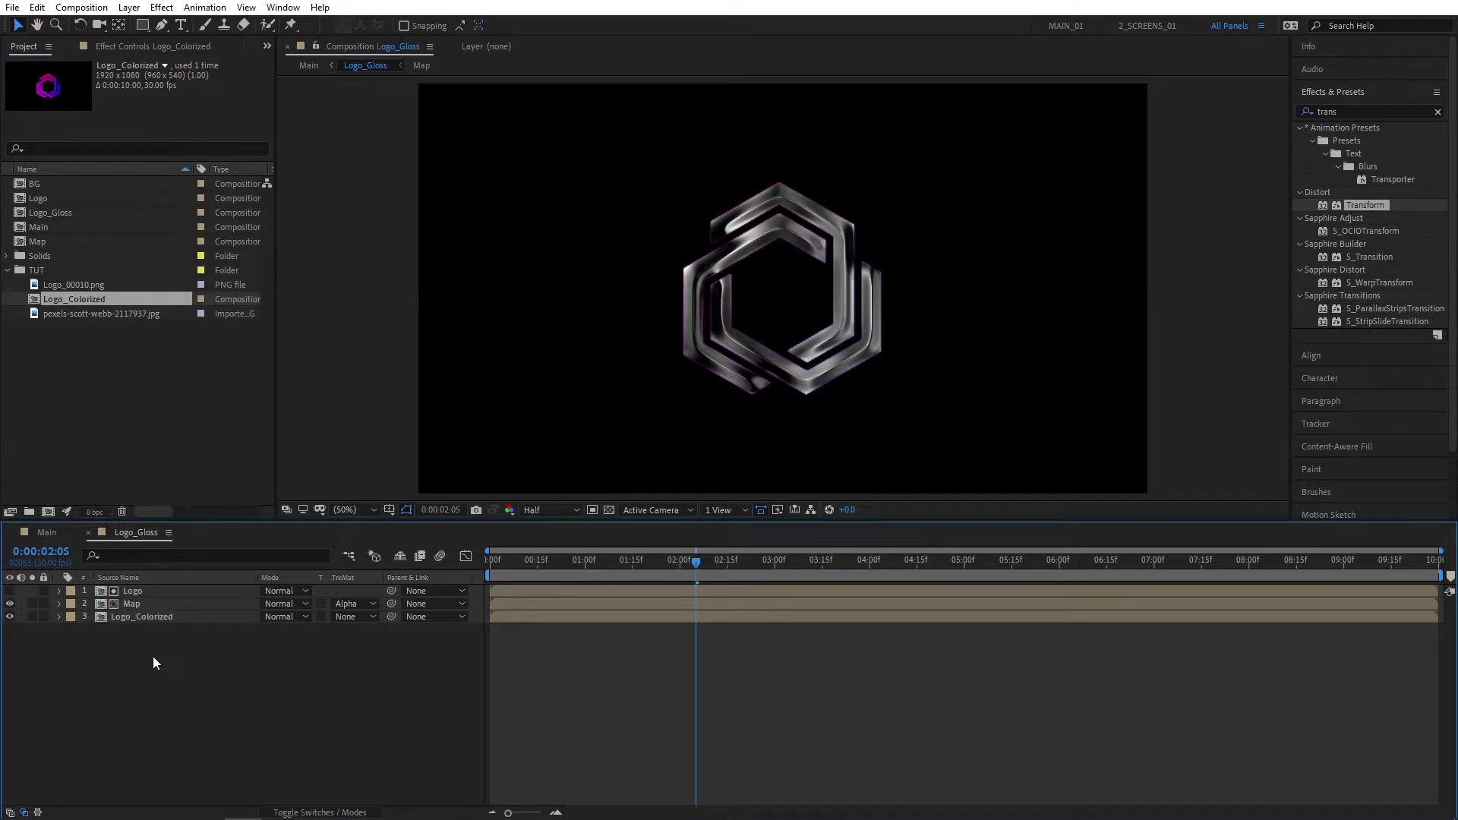
- Set the Map layer's blend mode to Hard Light at 75% opacity
left_click(136, 603)
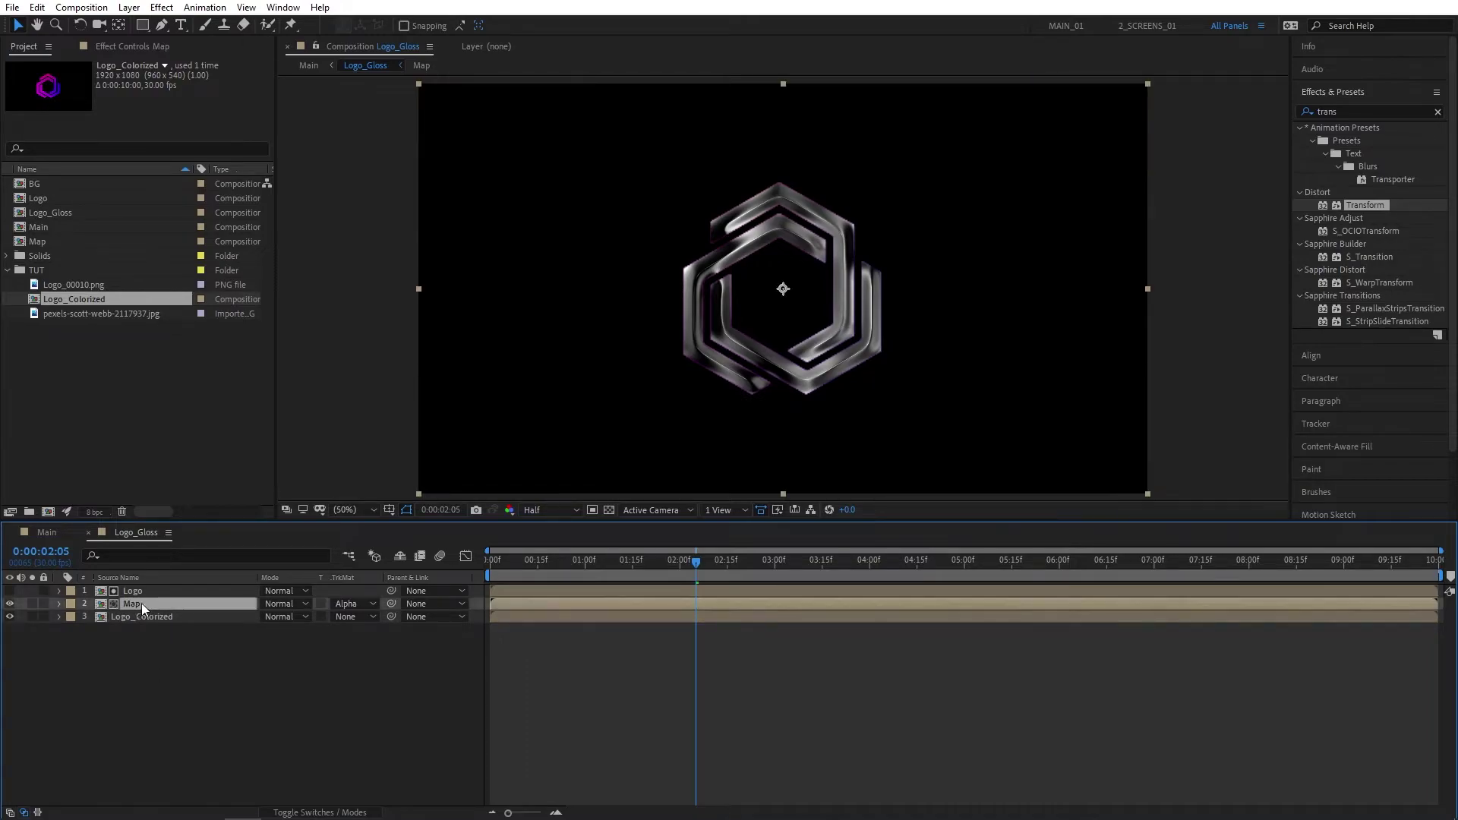
left_click(319, 811)
left_click(320, 811)
left_click(288, 603)
left_click(344, 470)
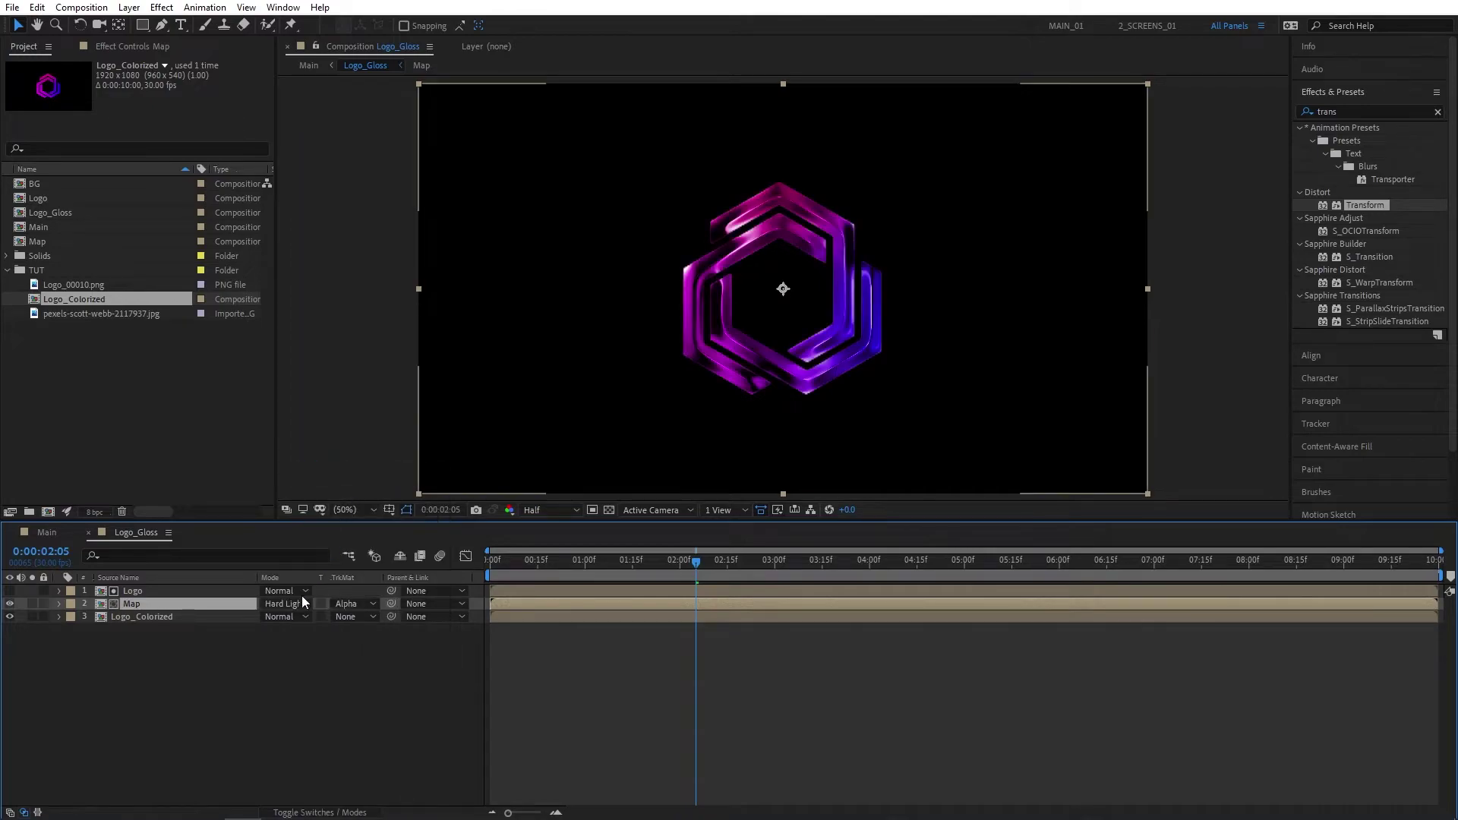
key("t")
left_click(273, 617)
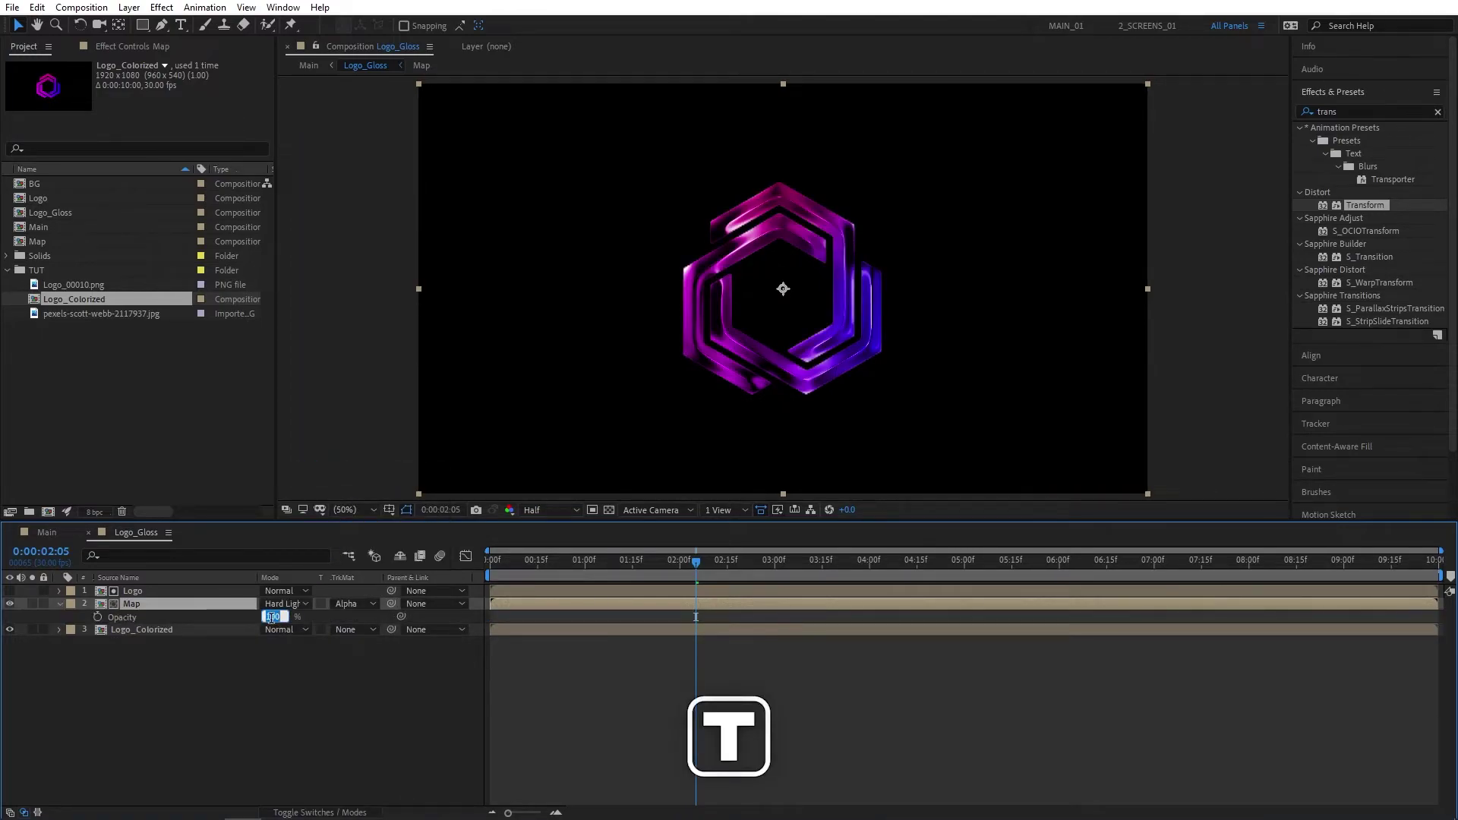
type("75")
key("Return")
left_click(249, 667)
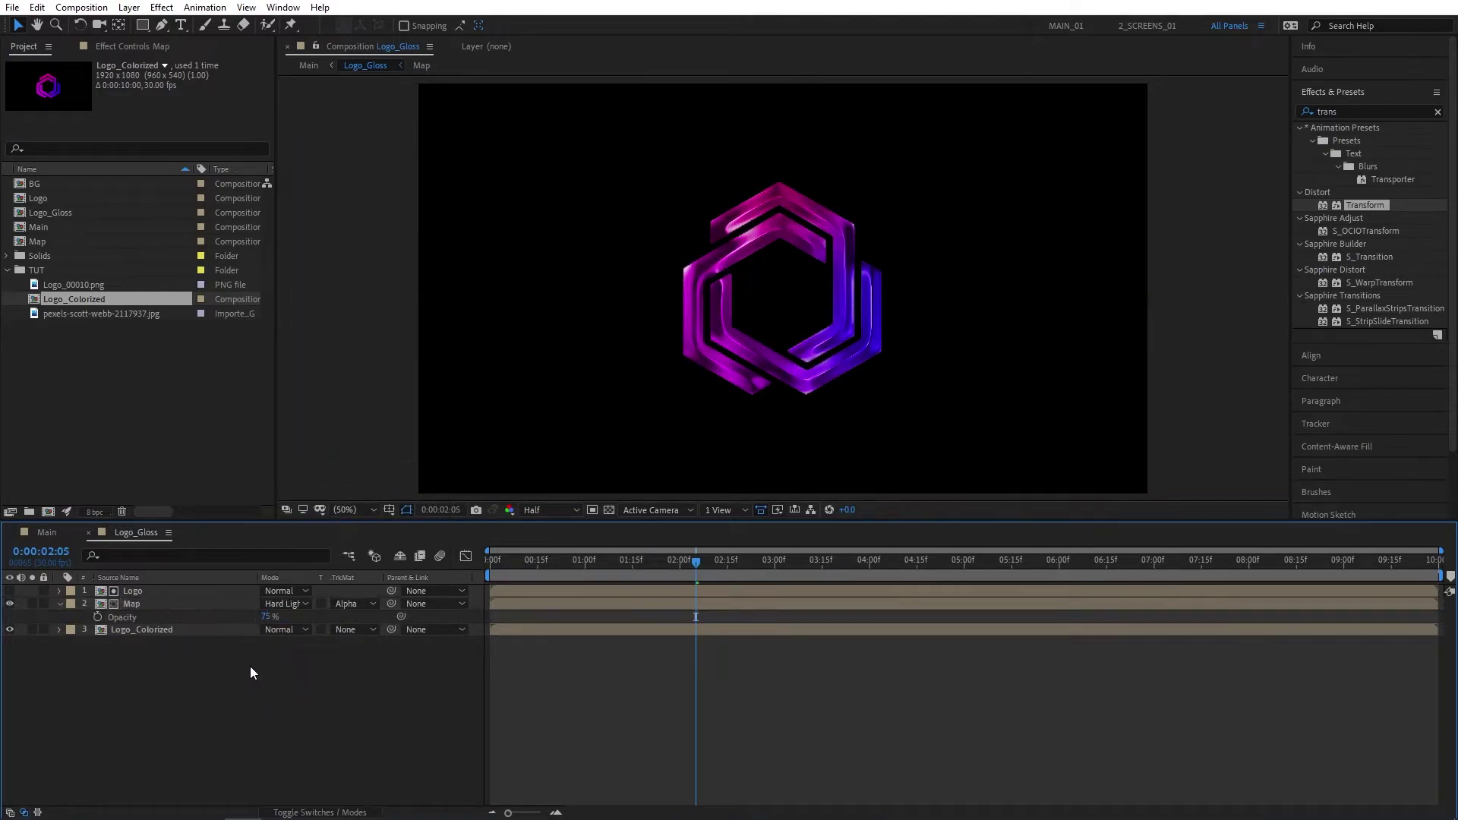
- Select both the Logo and Map layers
left_click(64, 605)
left_click(59, 603)
left_click(138, 590, "shift")
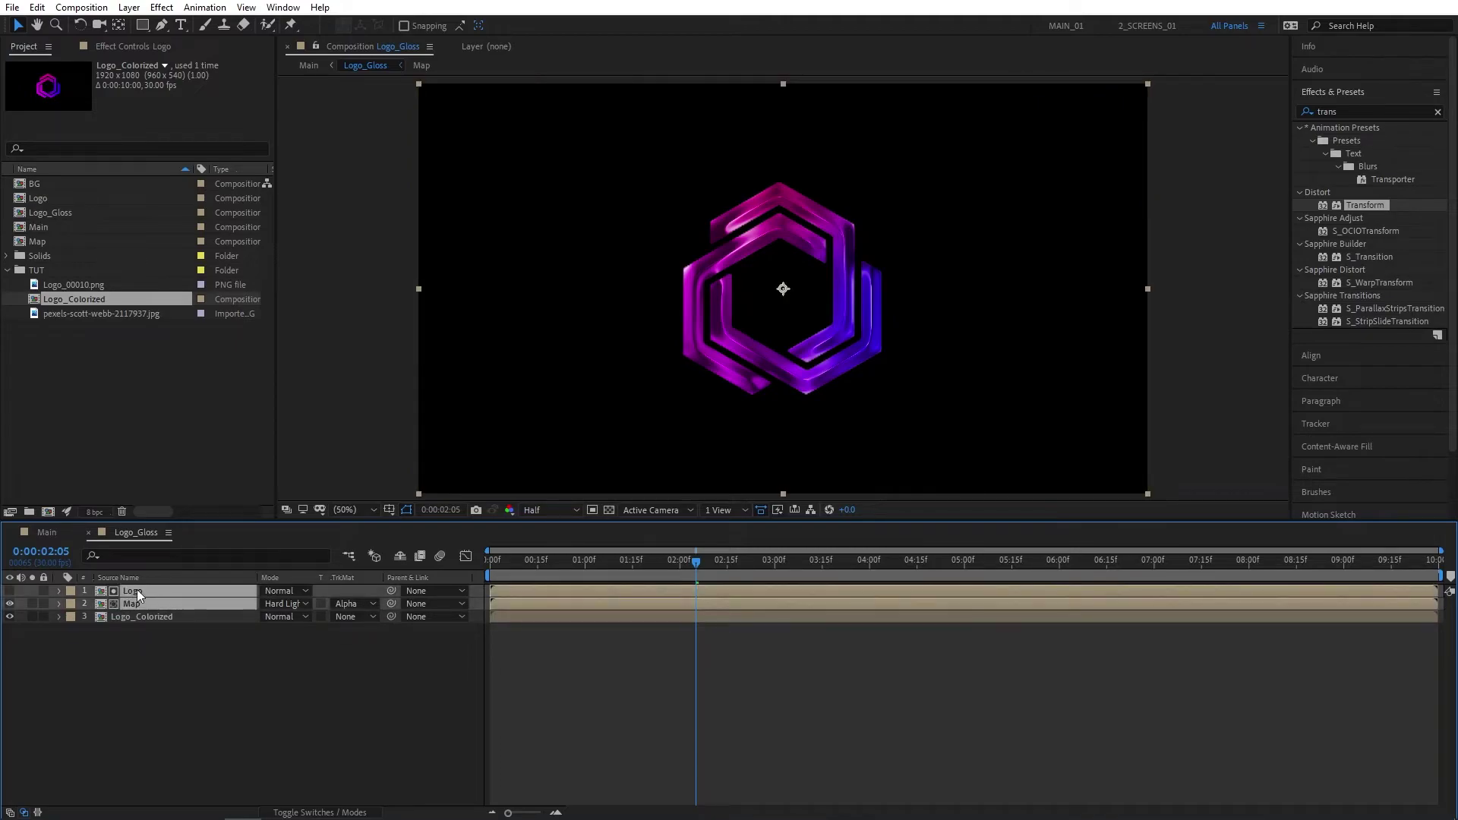
- Duplicate Logo and Map, and set the upper Map copy to Screen at 50% opacity
left_click(36, 6)
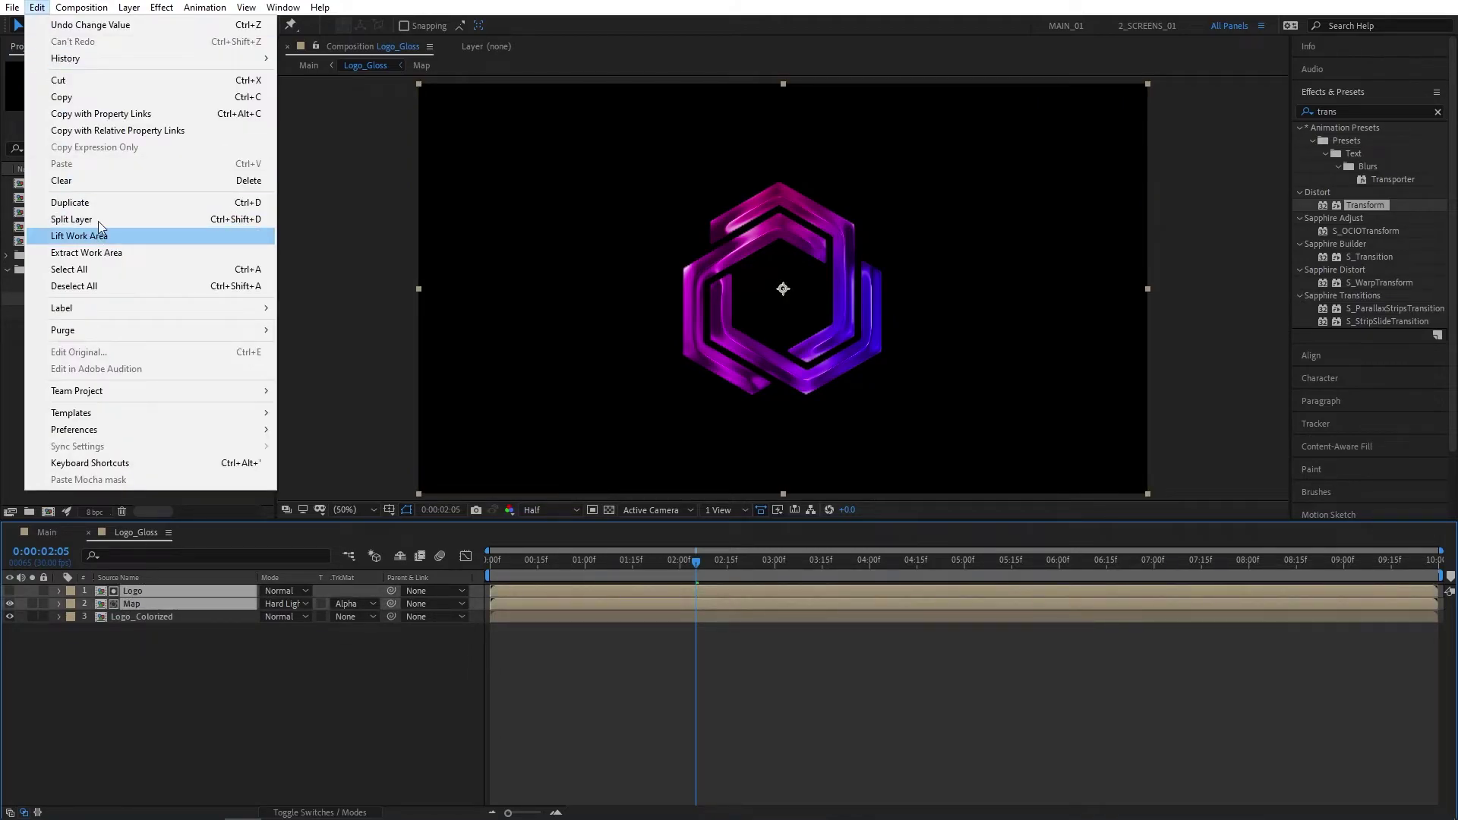
left_click(70, 202)
left_click(251, 661)
left_click(191, 604)
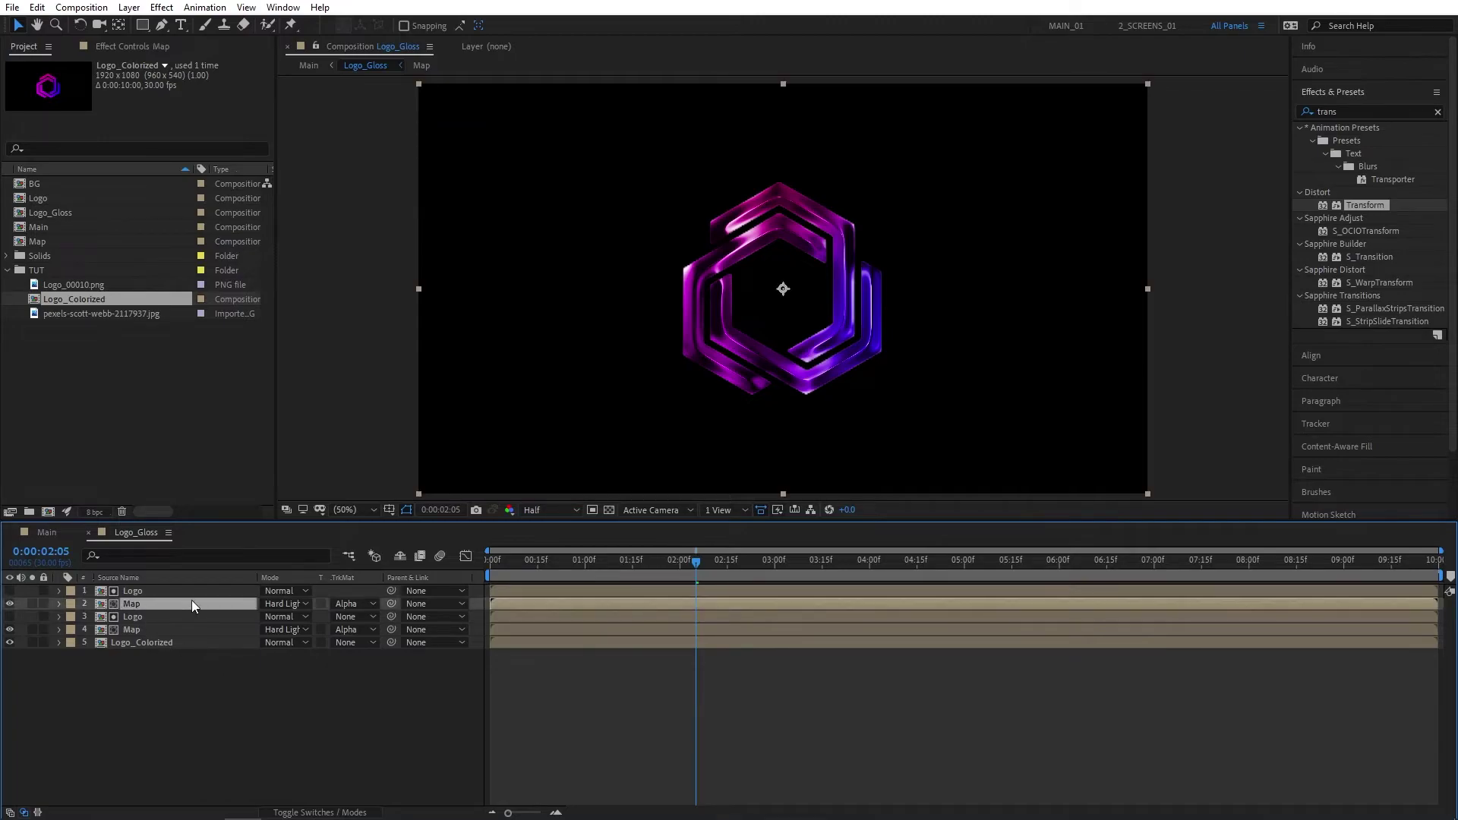
left_click(279, 603)
key("t")
left_click(352, 350)
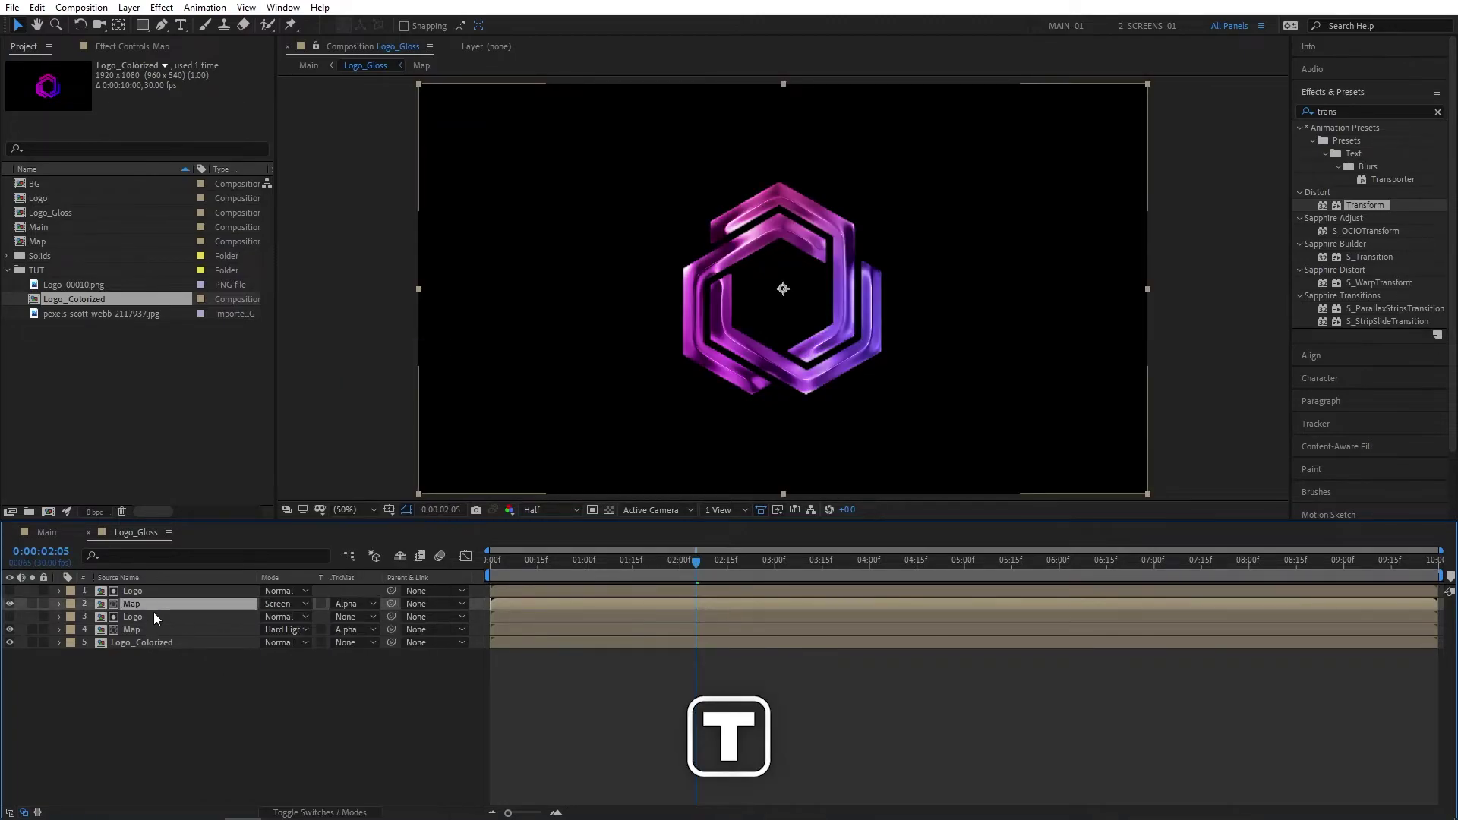
left_click(267, 617)
type("50")
key("Return")
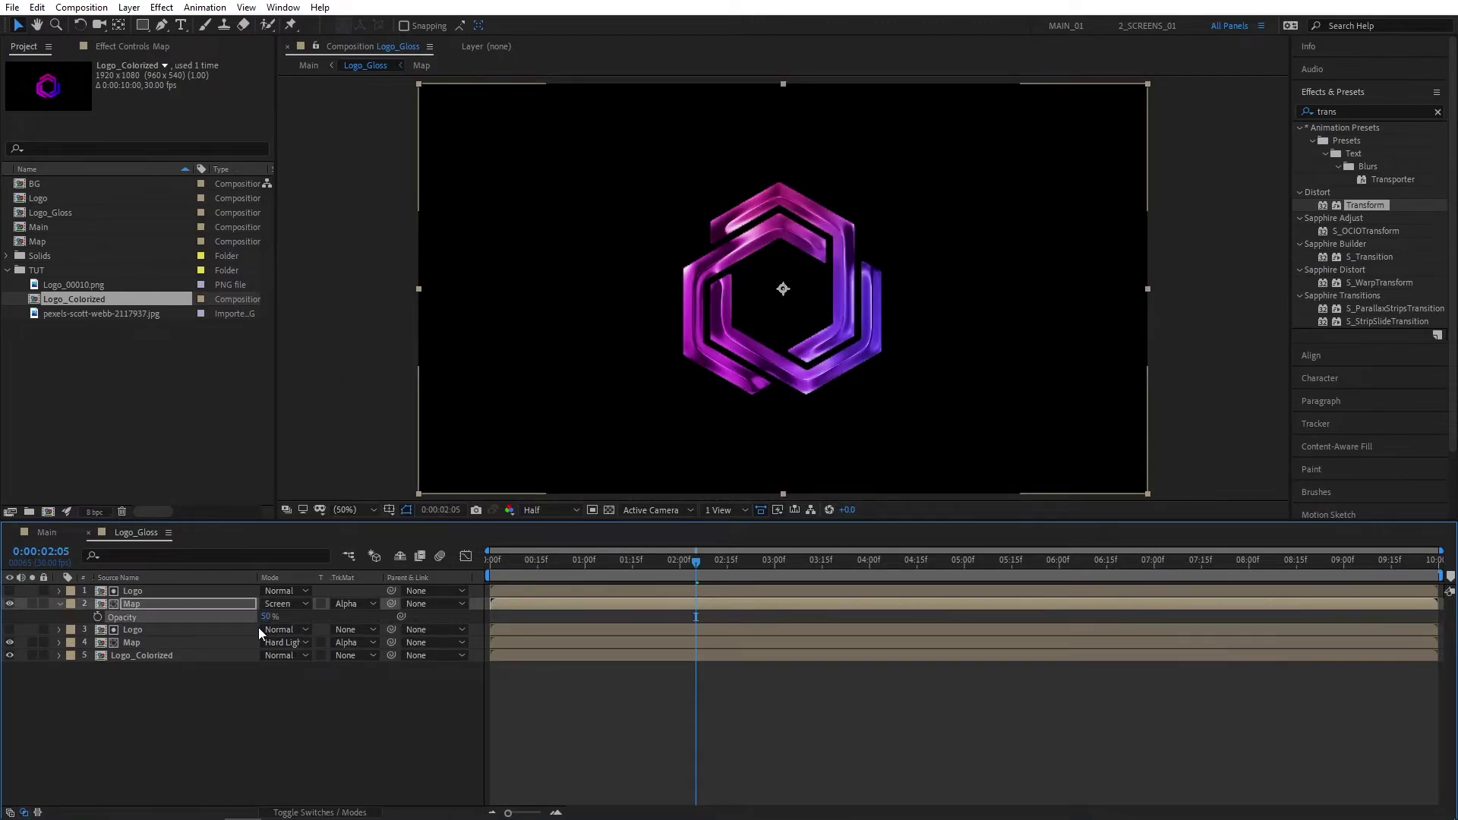
left_click(343, 763)
- Scrub through time to check the glossy look, then switch to the Main comp
left_click_drag(500, 569, 705, 571)
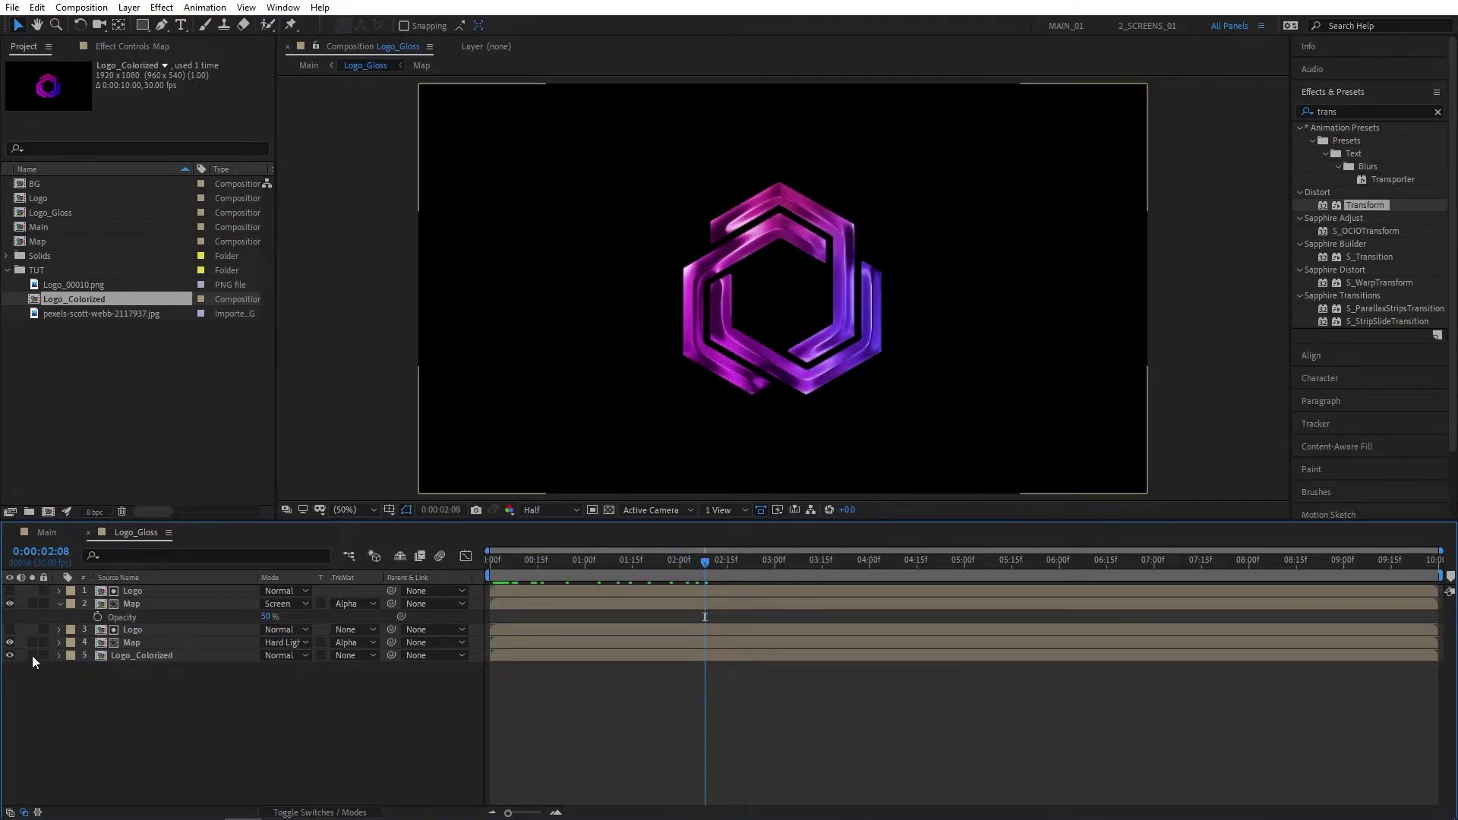
left_click(129, 655)
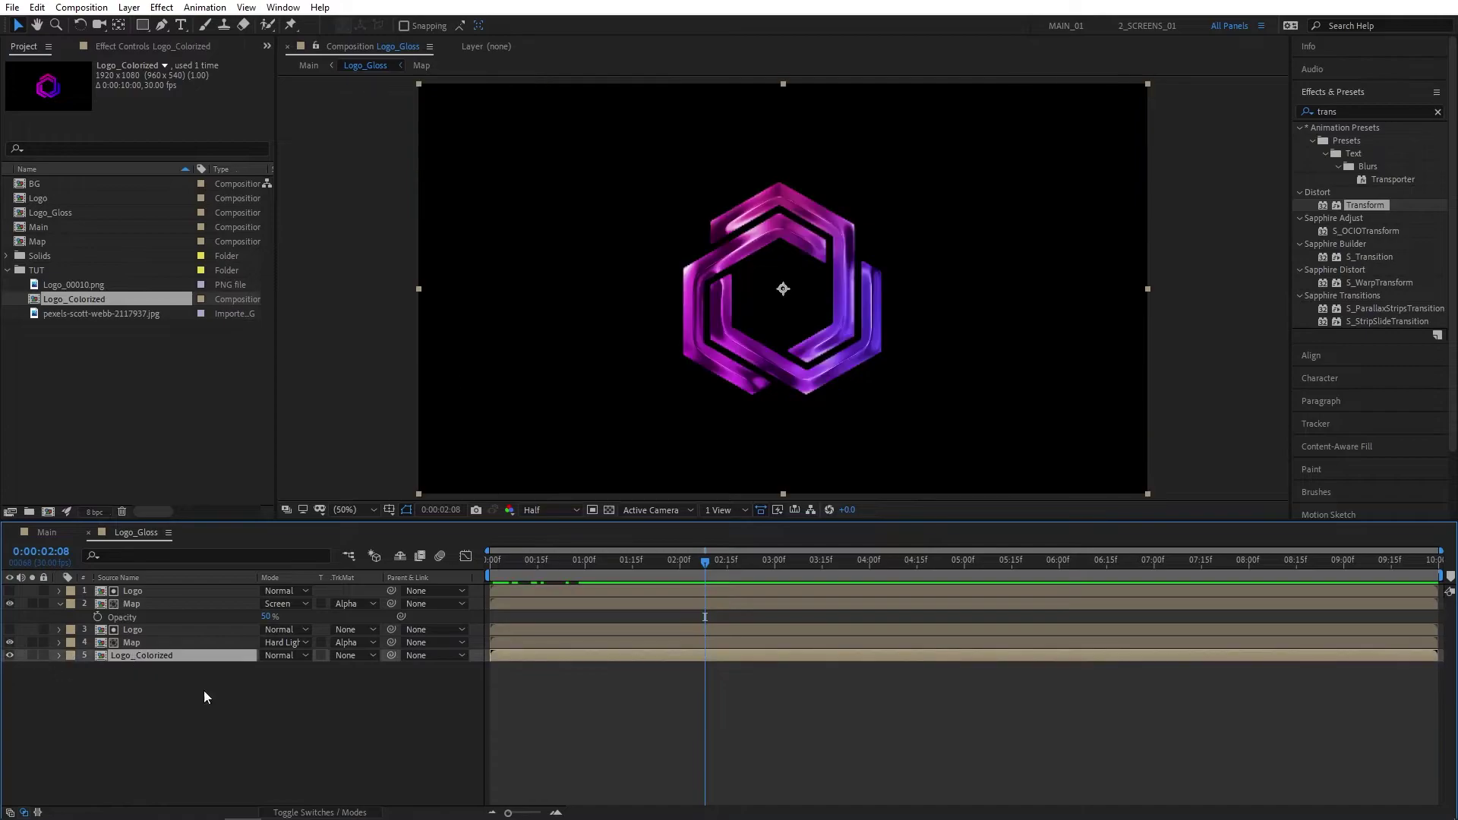
left_click(47, 532)
- Preview Main's blur-to-sharp reveal, then return to Logo_Gloss with the playhead at 0
left_click_drag(636, 548, 466, 572)
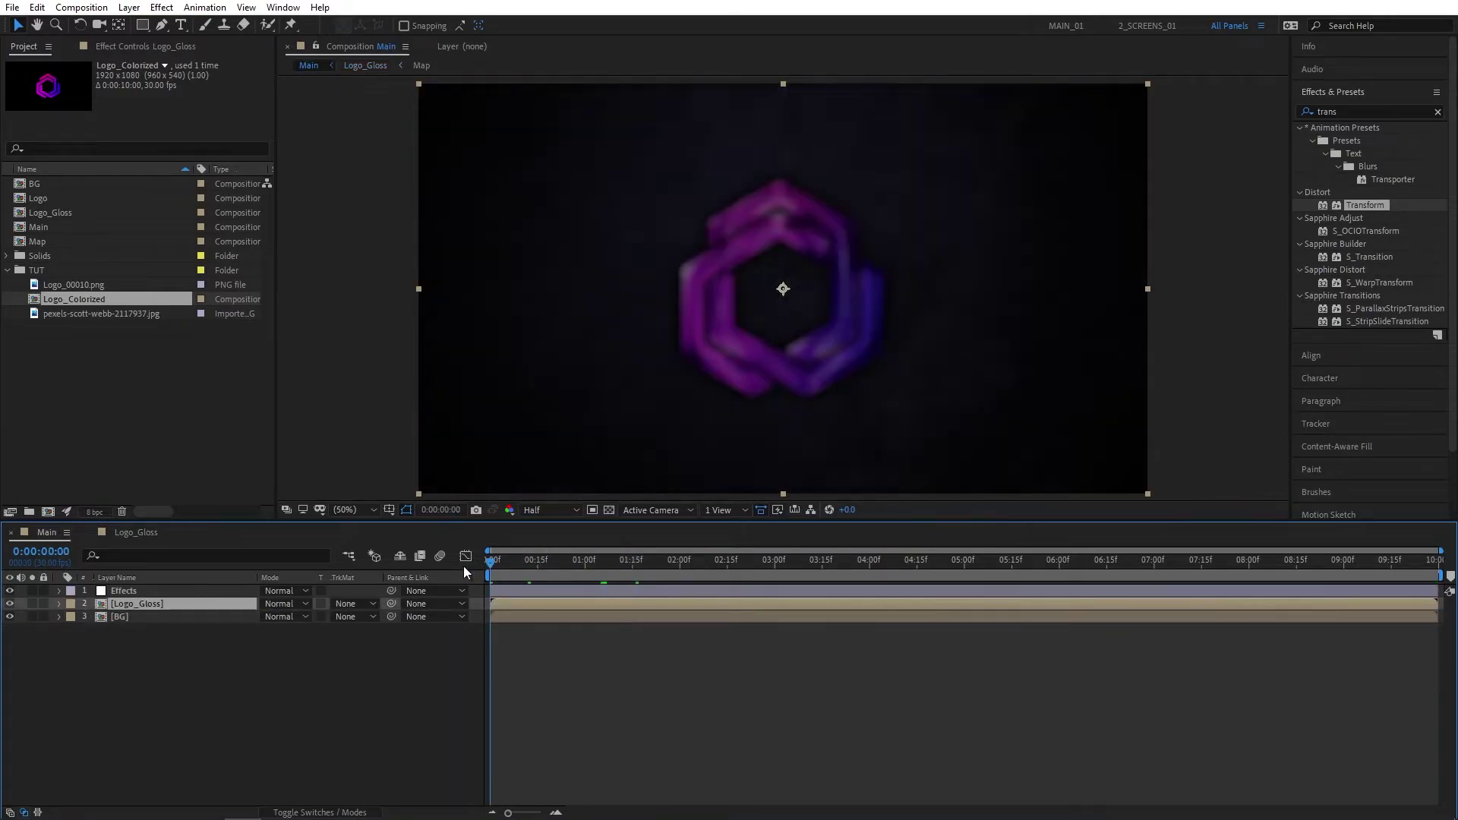
key("space")
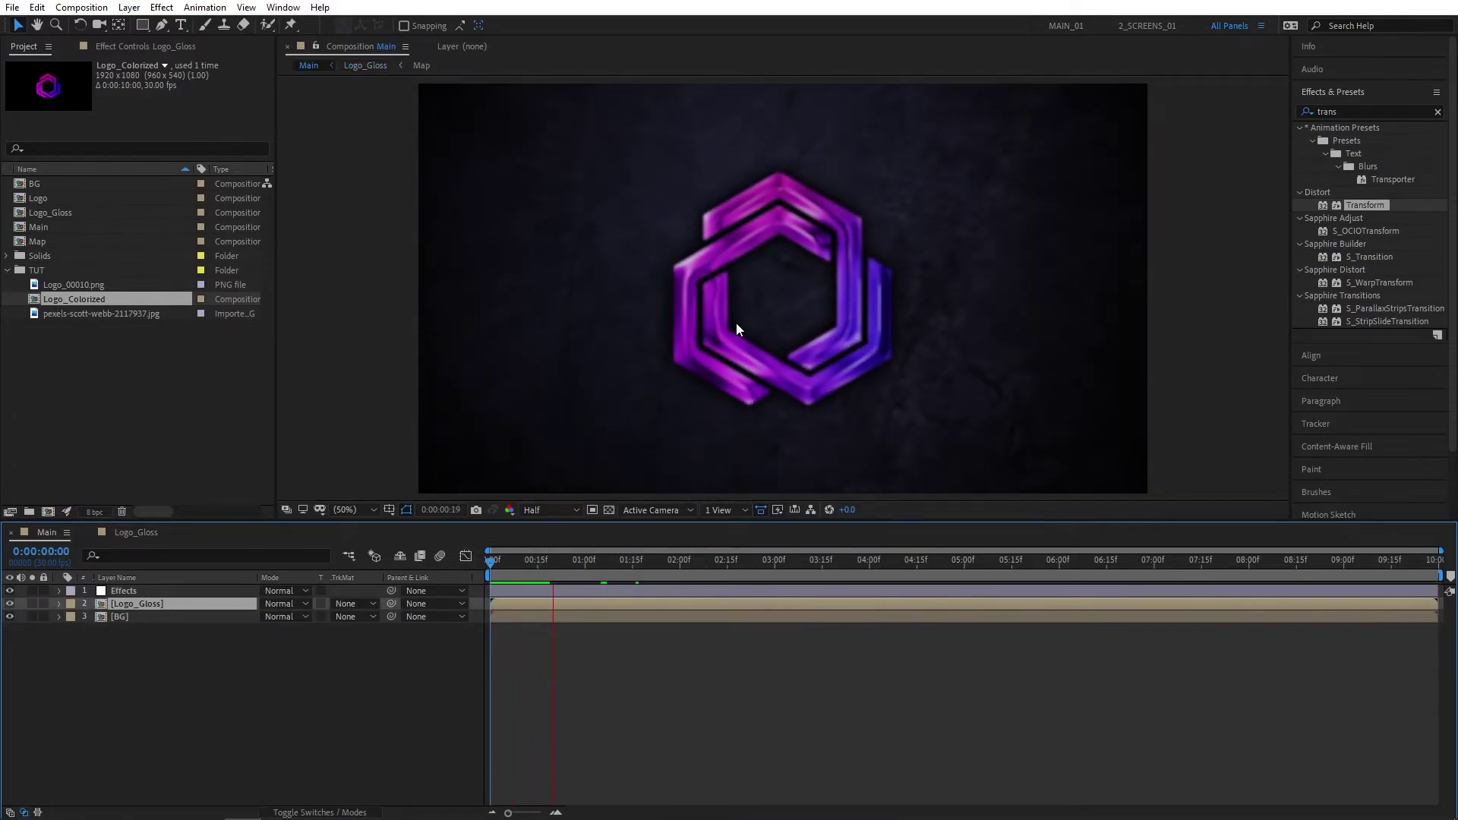
key("space")
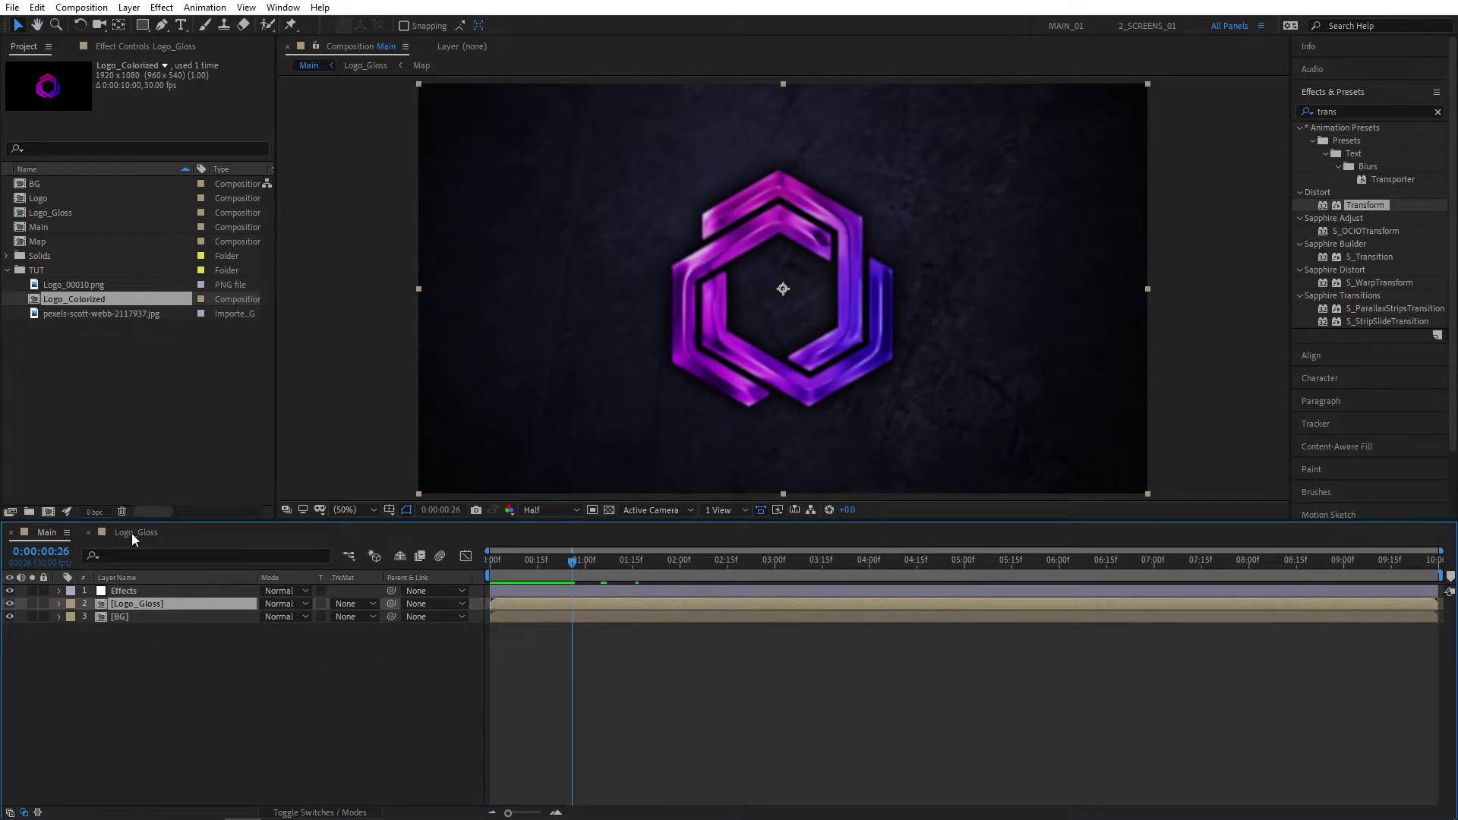
left_click(132, 535)
left_click(147, 681)
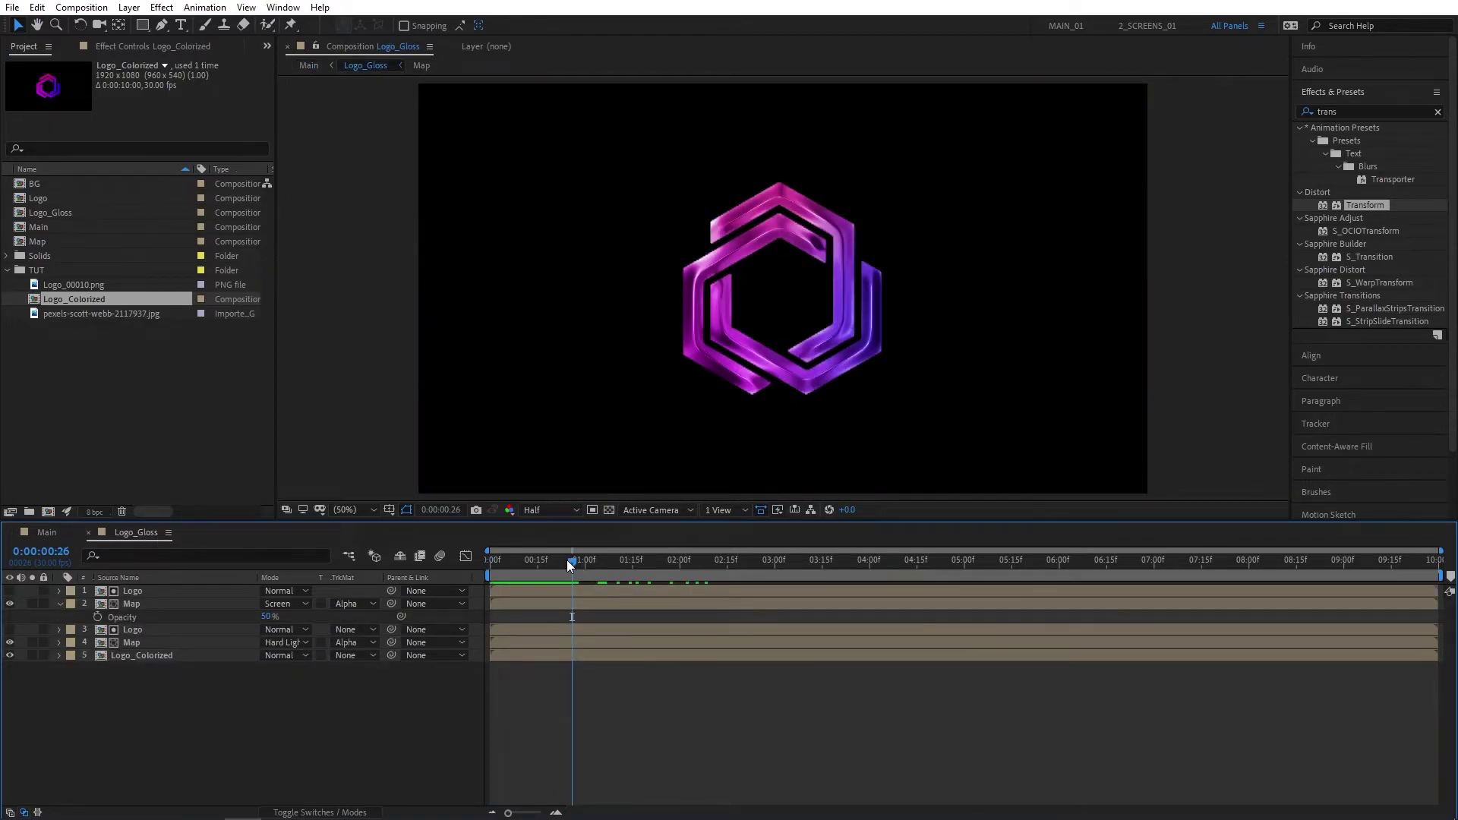
left_click_drag(567, 559, 490, 560)
- Apply Linear Wipe to Logo_Colorized with a Feather of 100
left_click(498, 654)
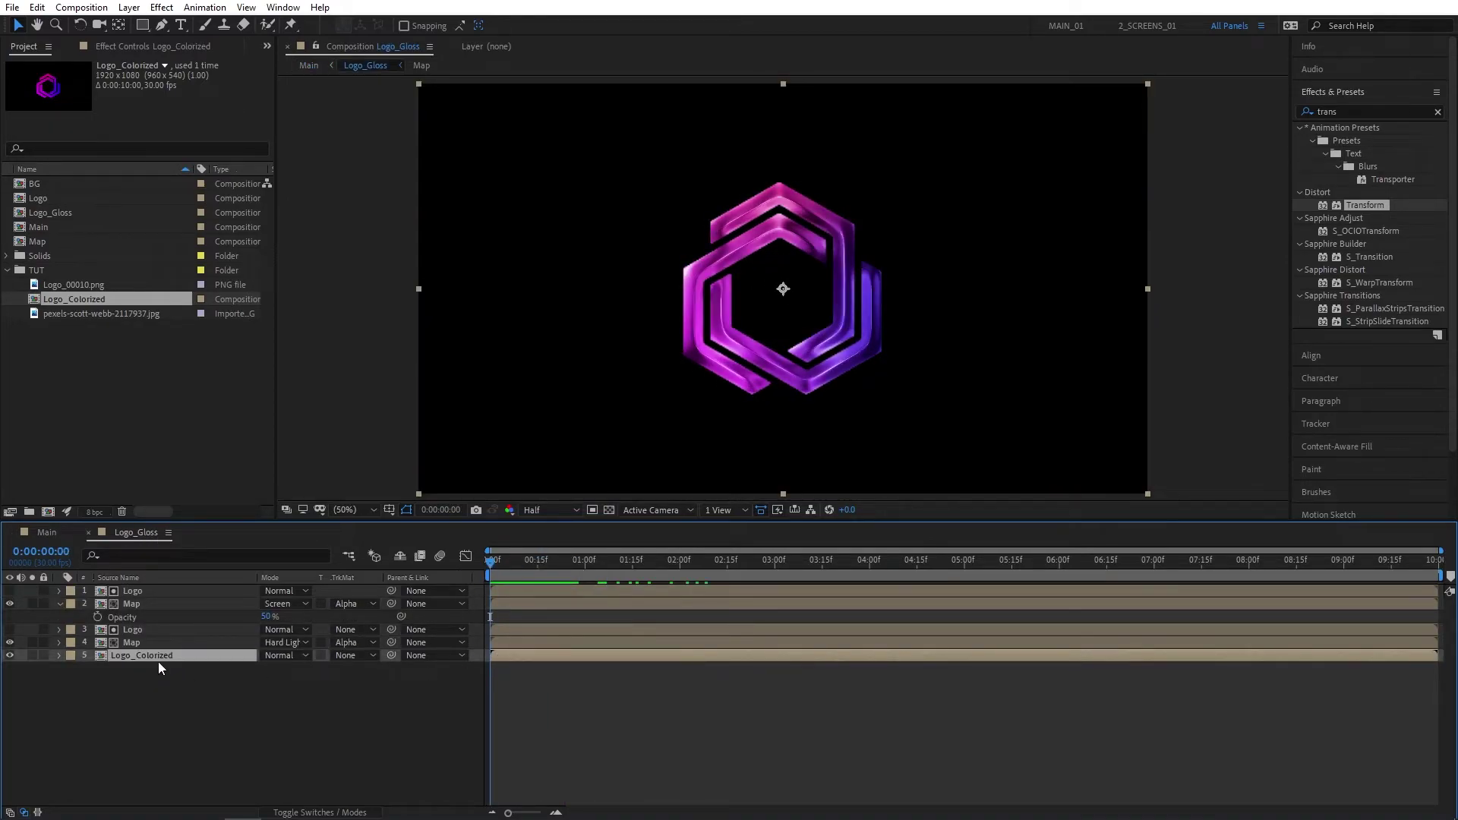
left_click(1422, 107)
type("linear")
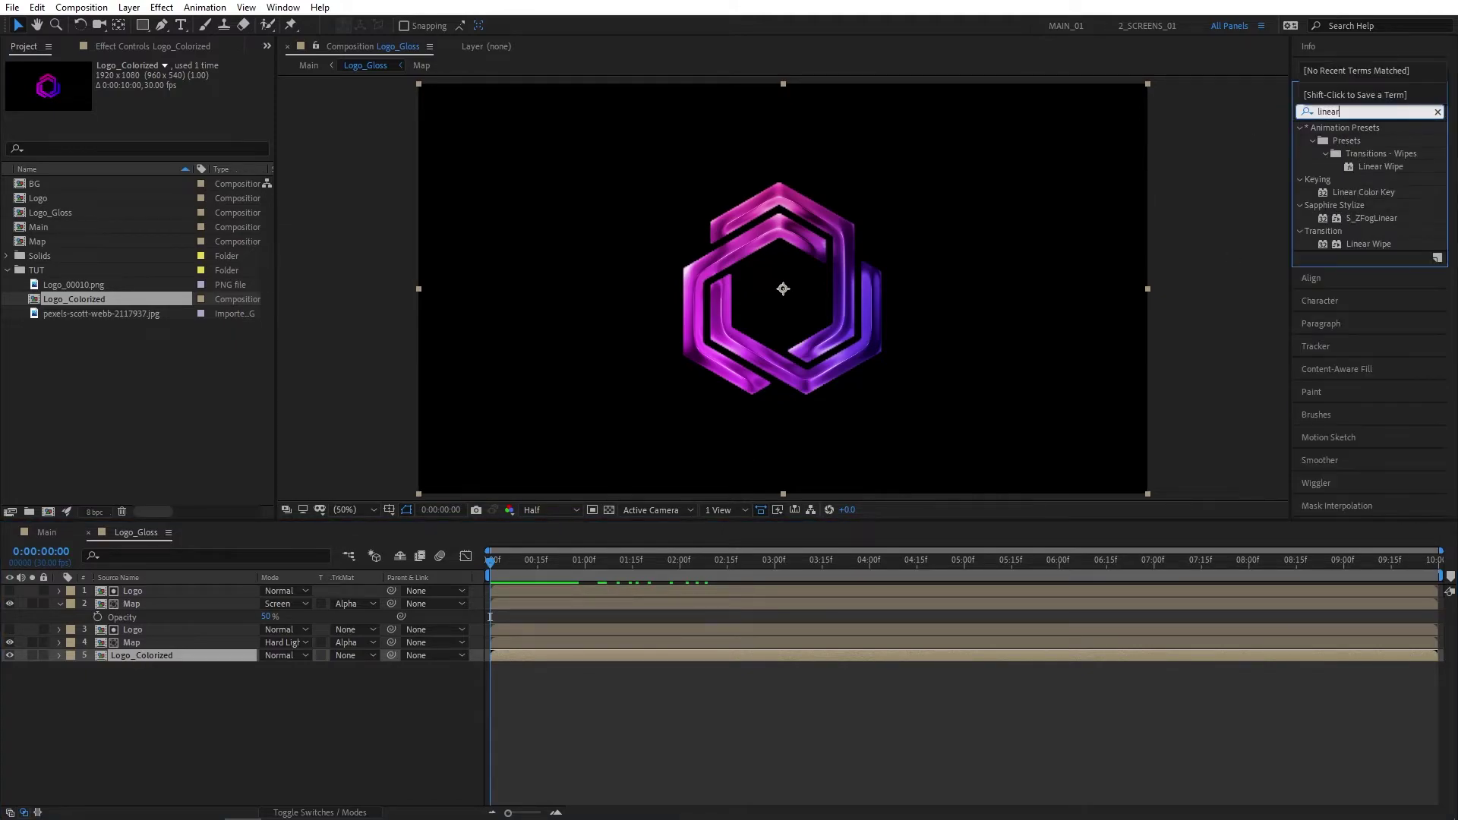
left_click_drag(1369, 244, 162, 654)
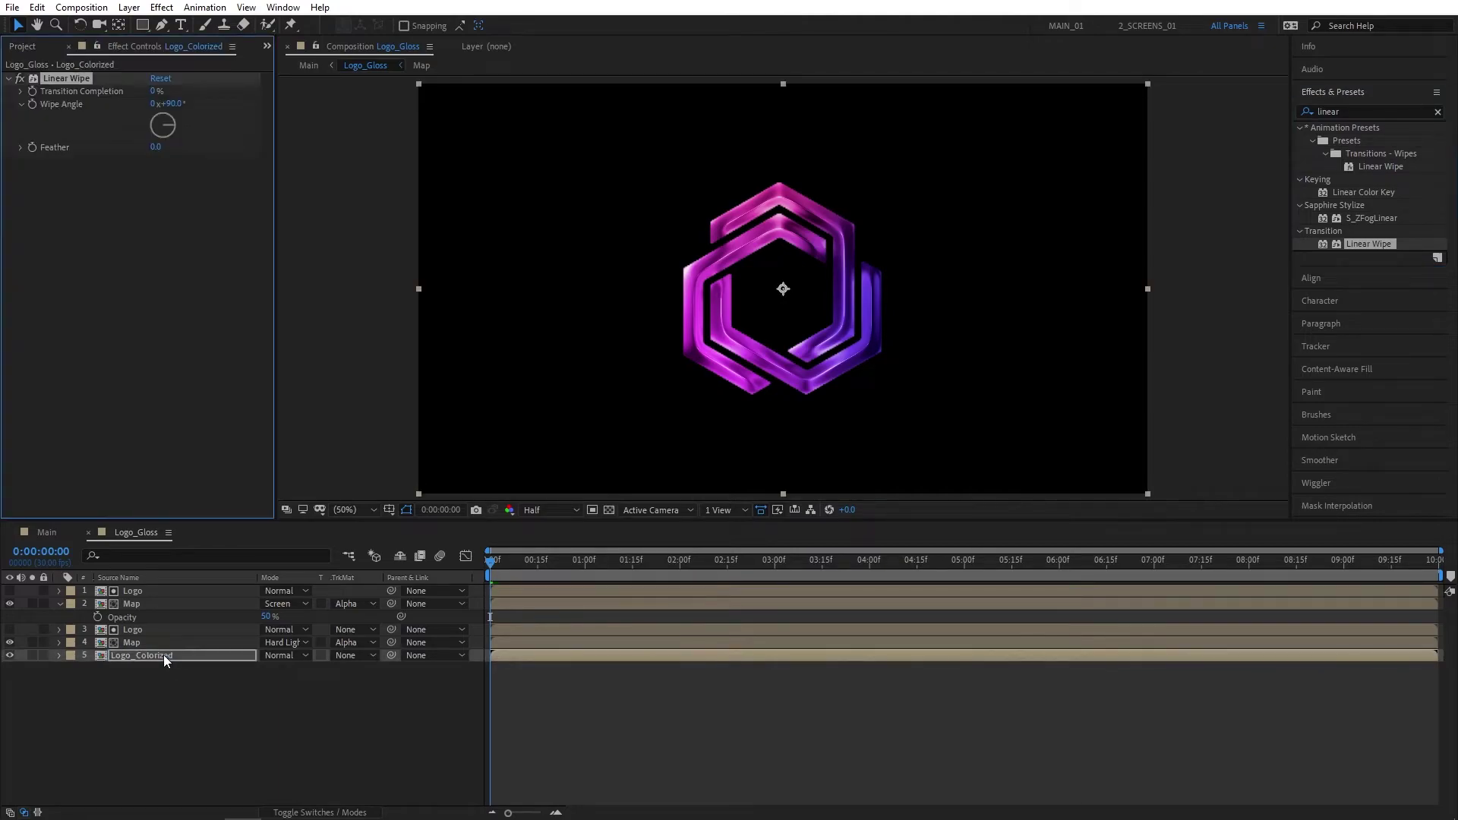
left_click(156, 146)
type("100")
key("Return")
- Keyframe Transition Completion from 68% at 0:00 to 32% at 2:00
left_click_drag(163, 91, 202, 93)
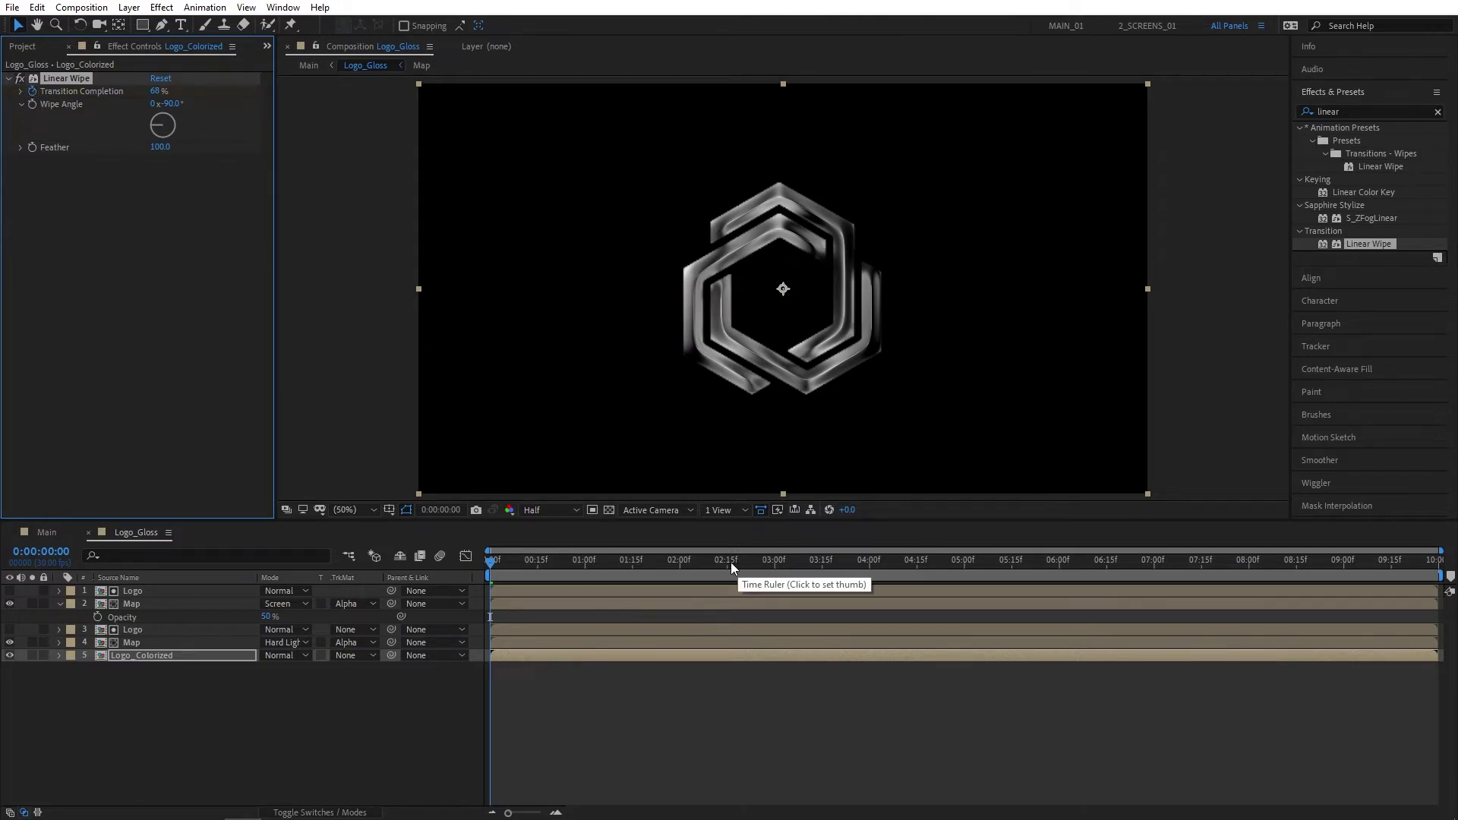
left_click(681, 566)
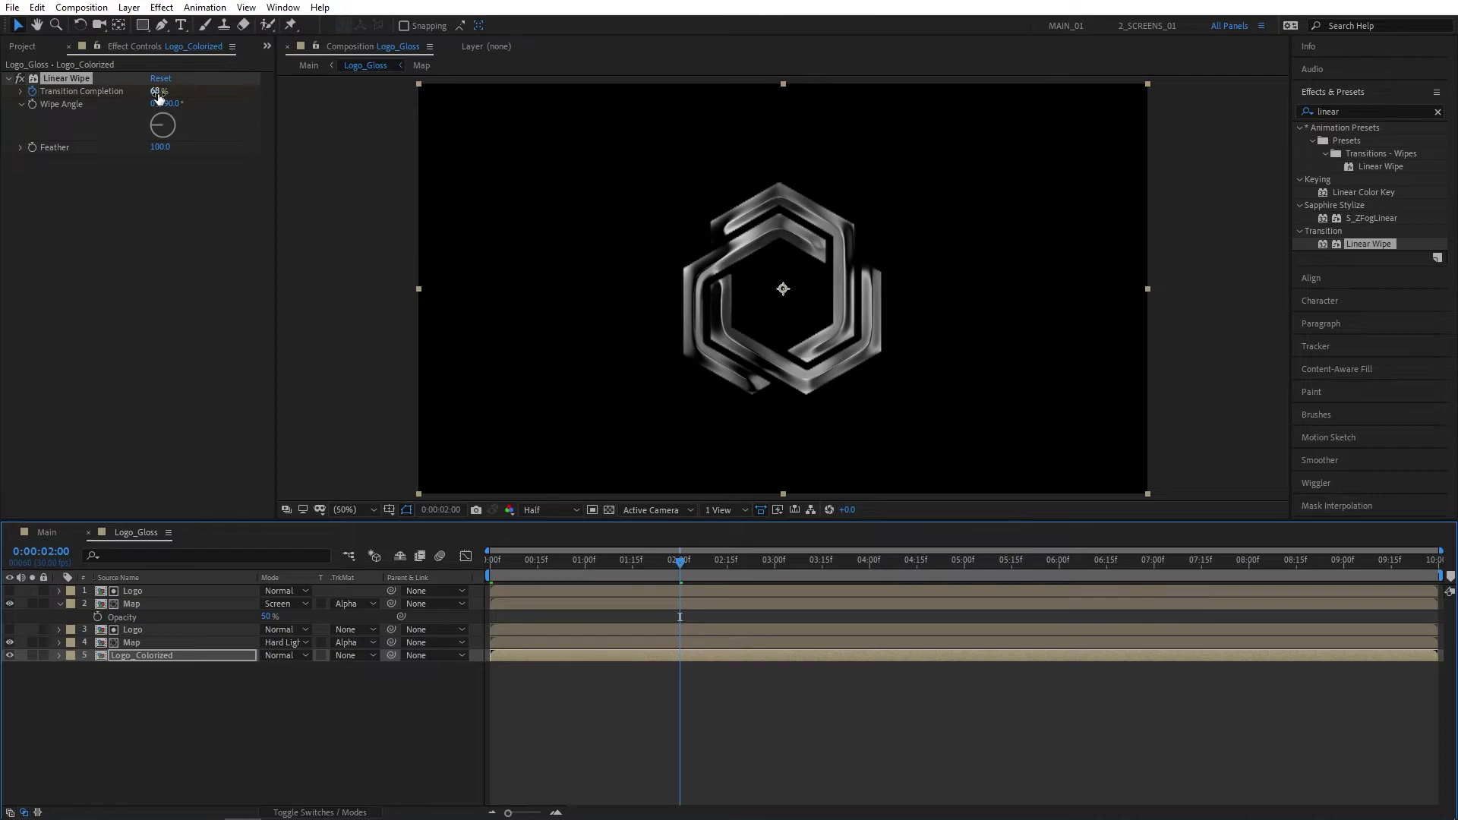
left_click_drag(155, 91, 53, 101)
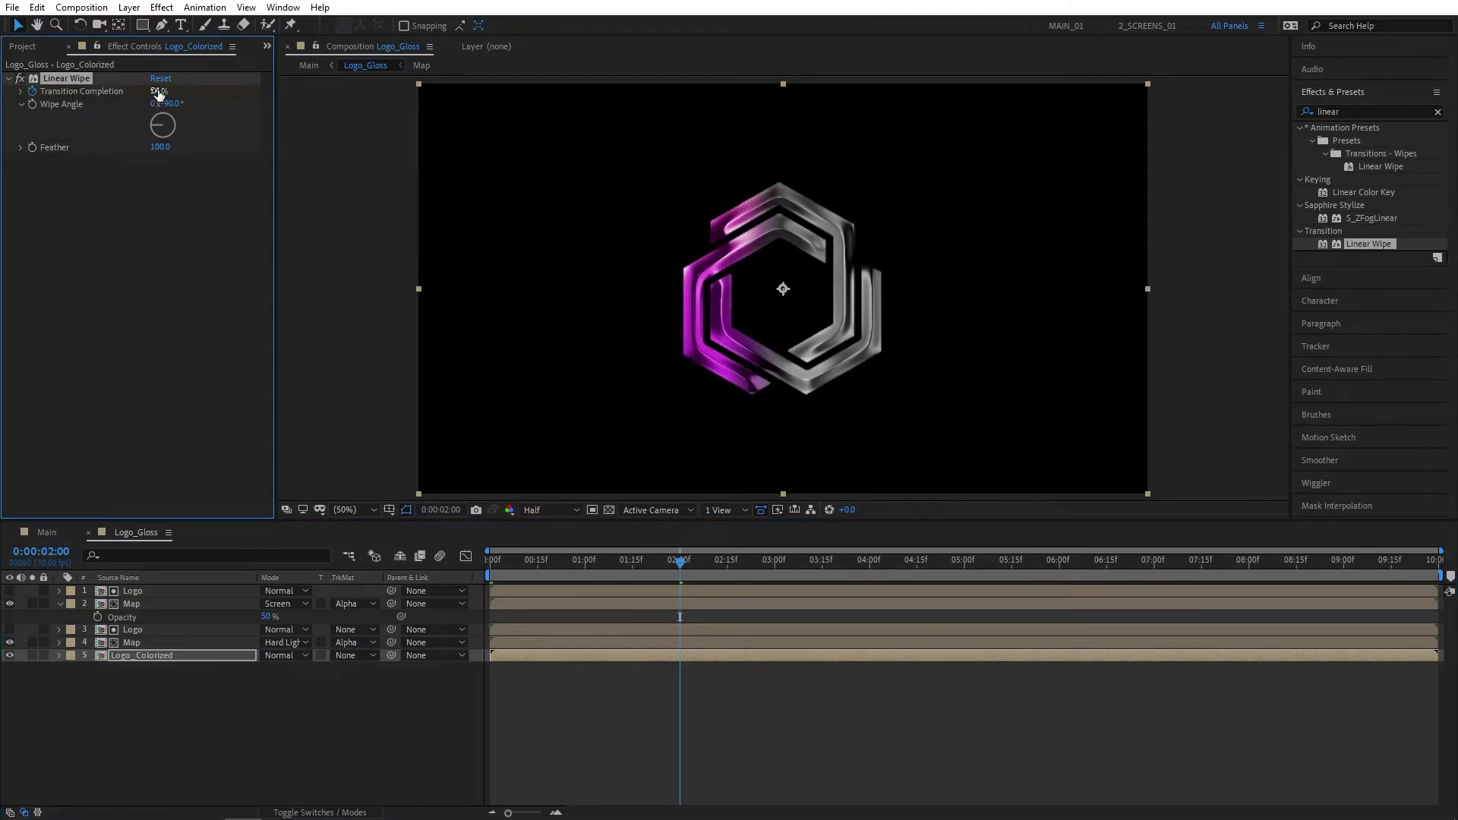
left_click_drag(159, 92, 149, 92)
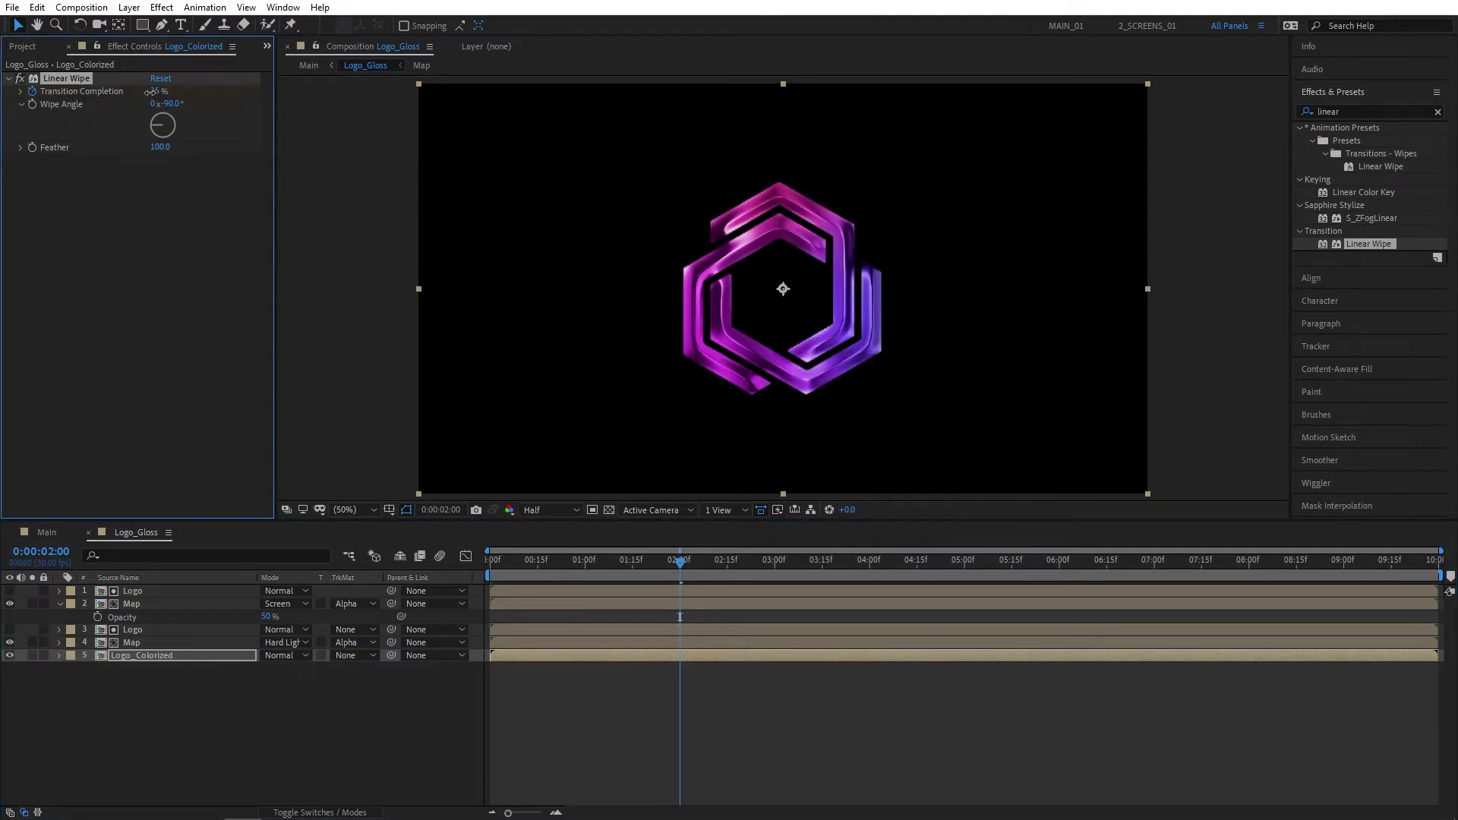
- Apply Easy Ease to both wipe keyframes
key("u")
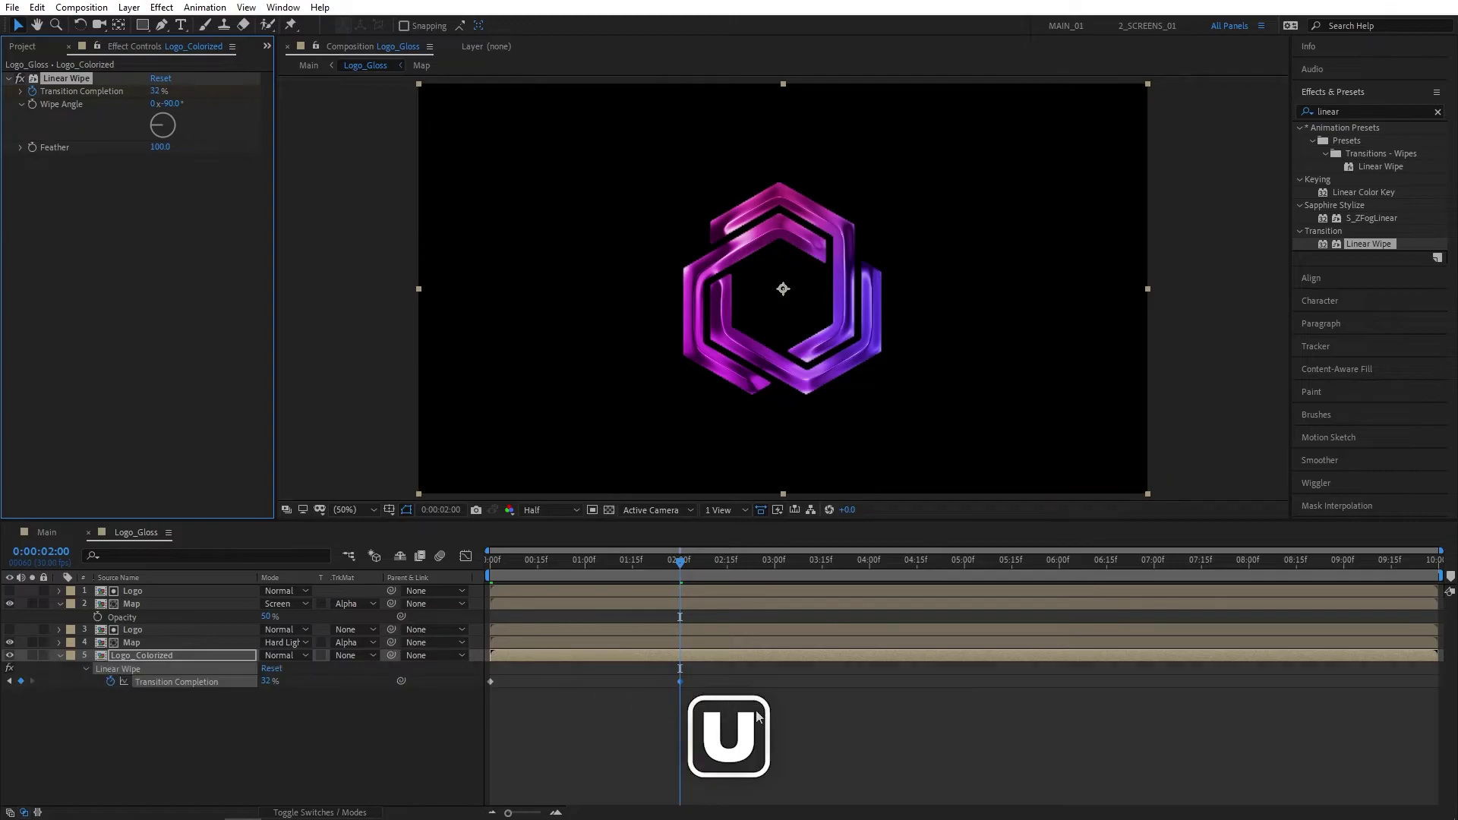
left_click(513, 668)
right_click(489, 682)
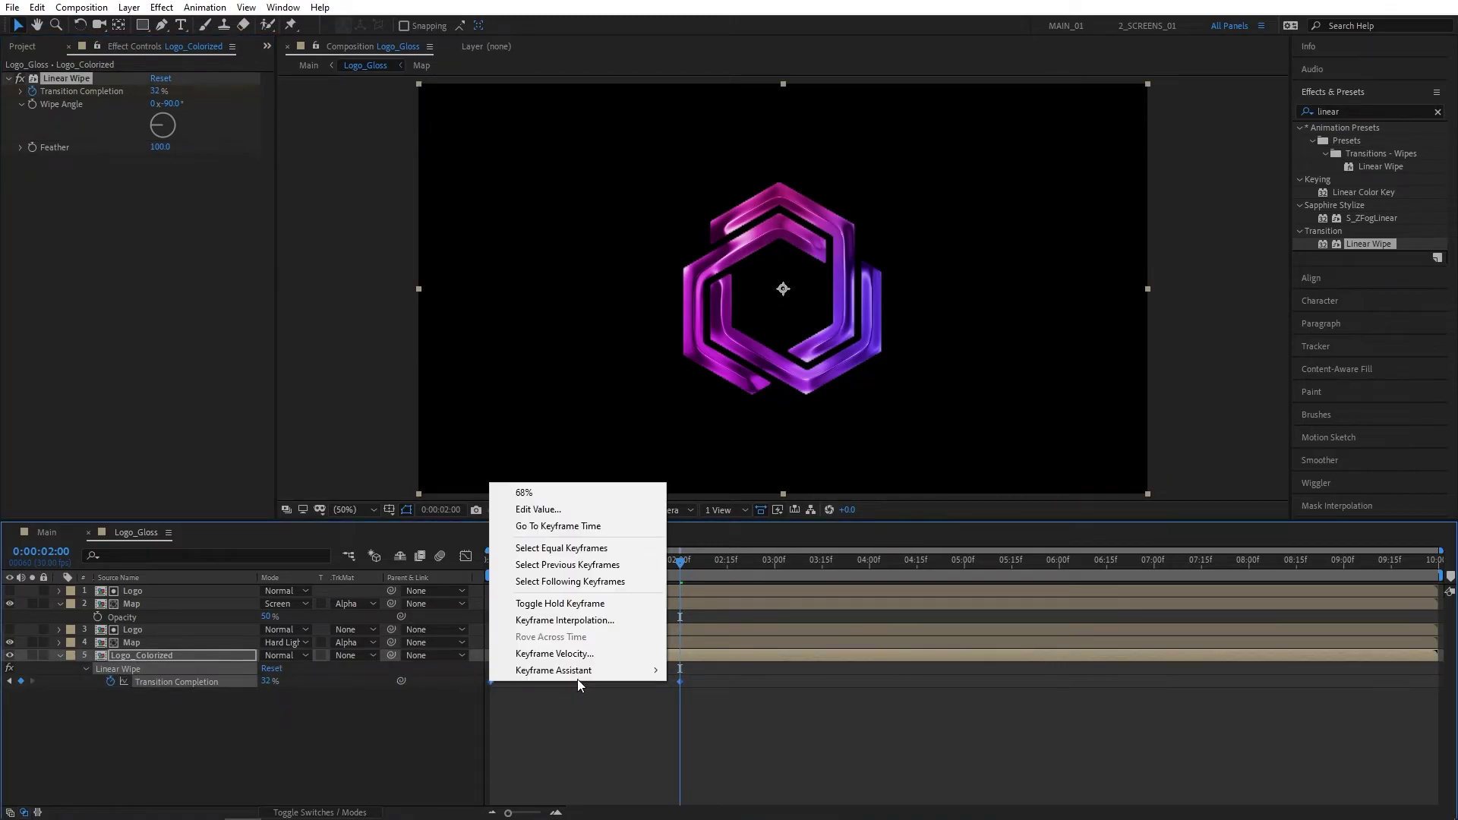
mouse_move(577, 670)
left_click(805, 570)
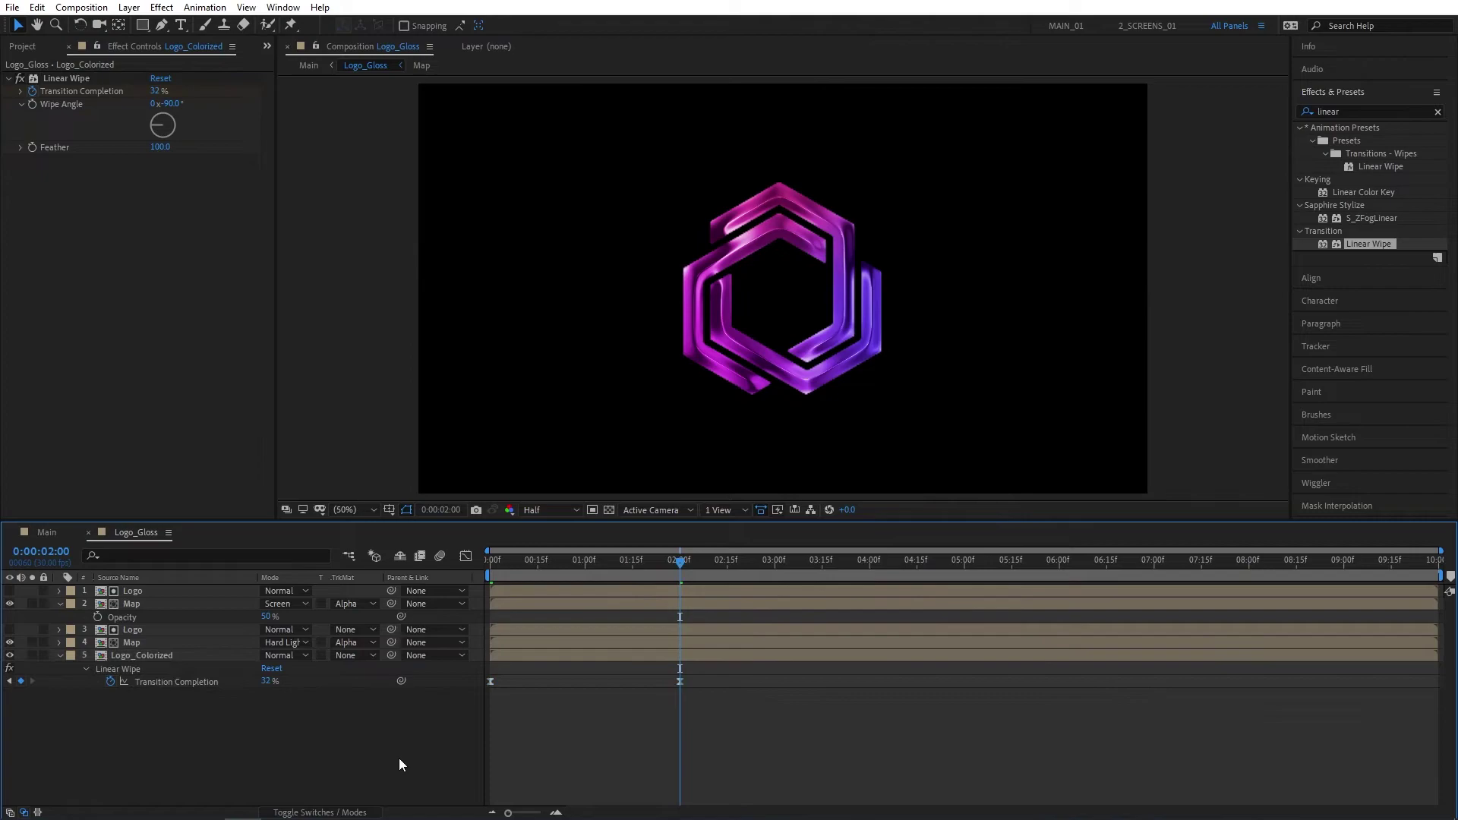
- Slide the Logo_Colorized layer to start at 1:00 and check the wipe
left_click(585, 563)
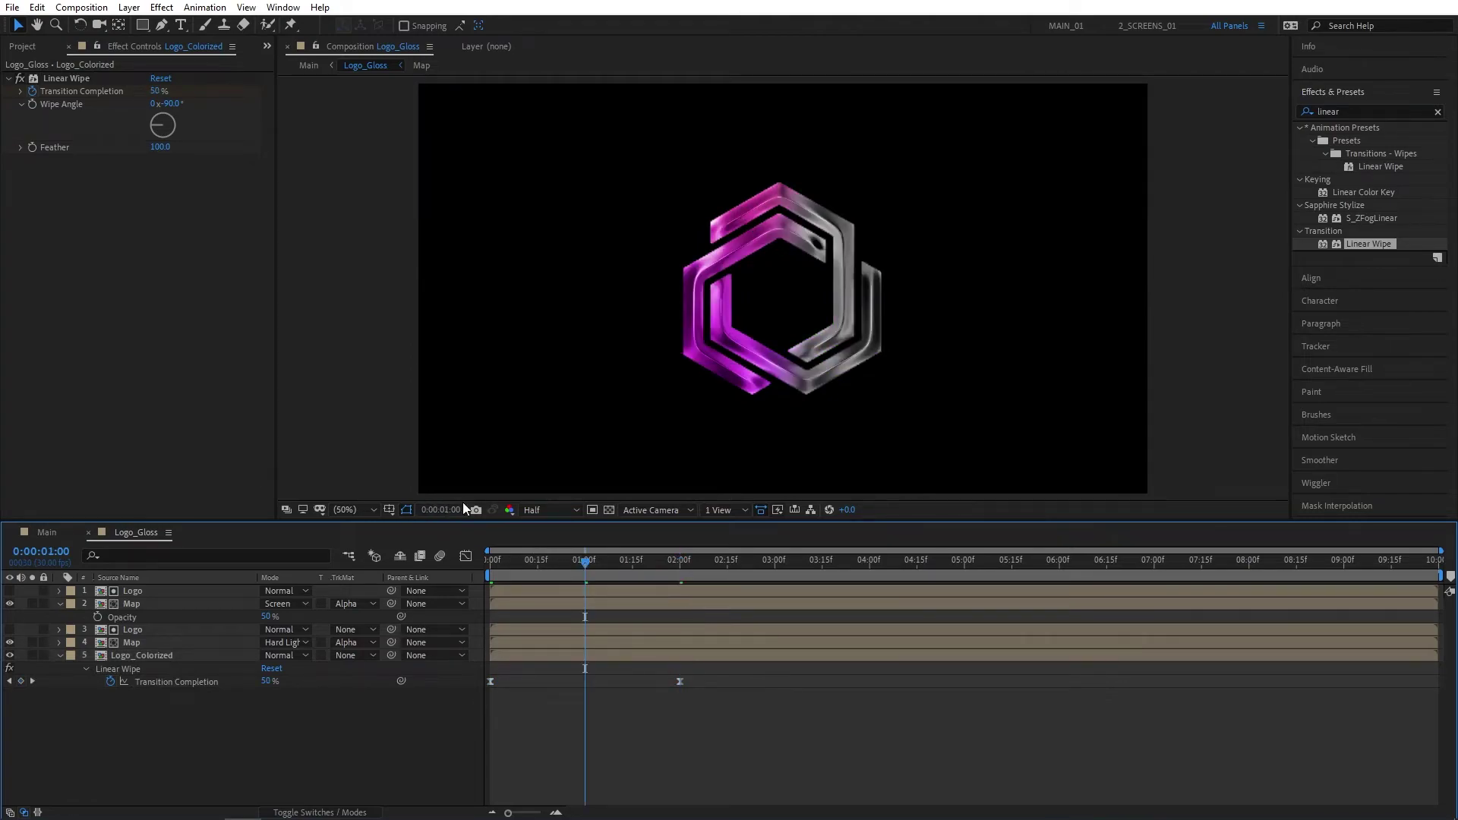
left_click_drag(501, 655, 594, 663)
left_click_drag(585, 561, 458, 559)
left_click(47, 531)
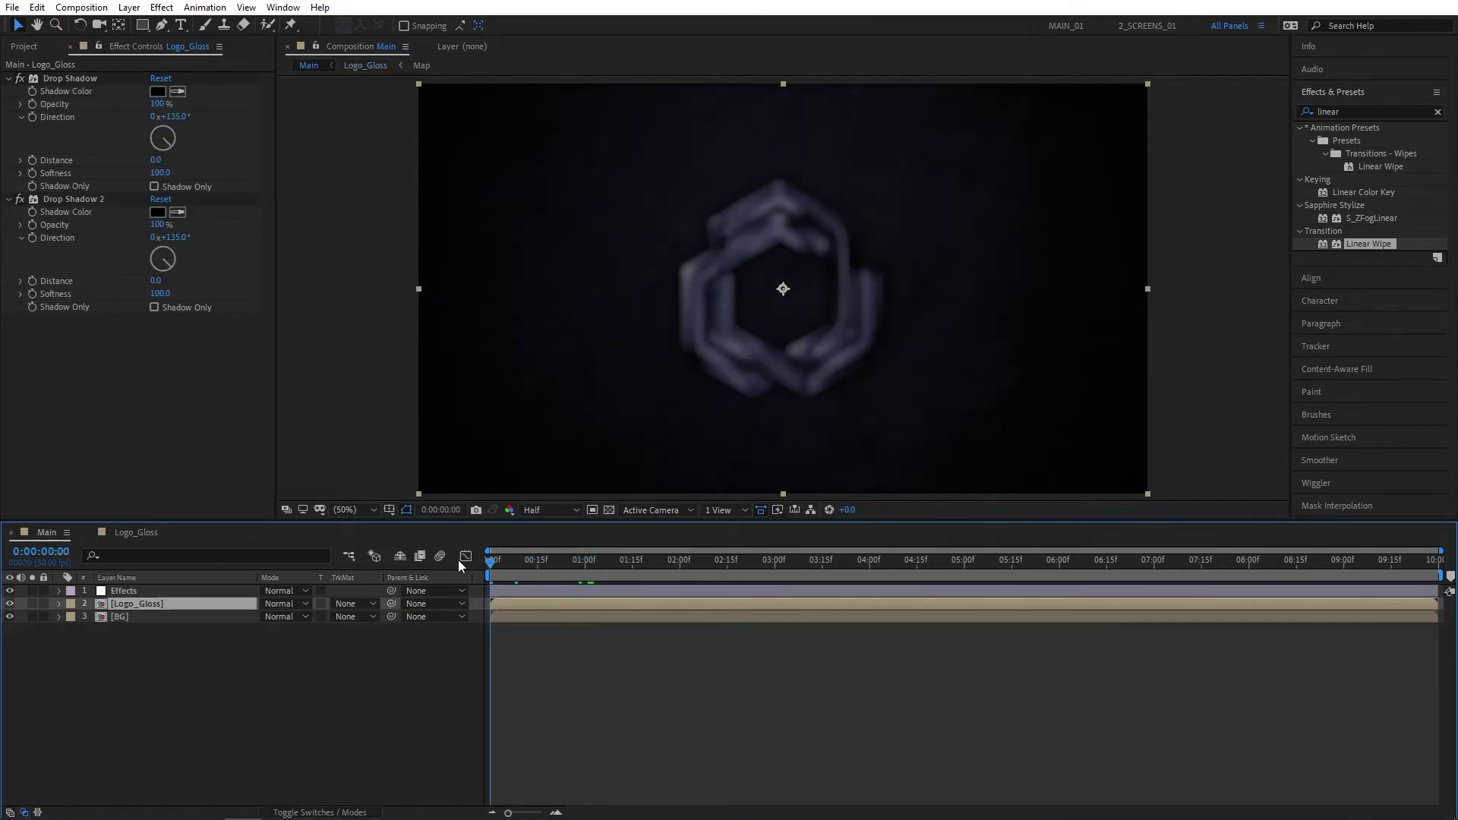
- Play and stop a preview of Main's full silver-to-purple reveal
key("space")
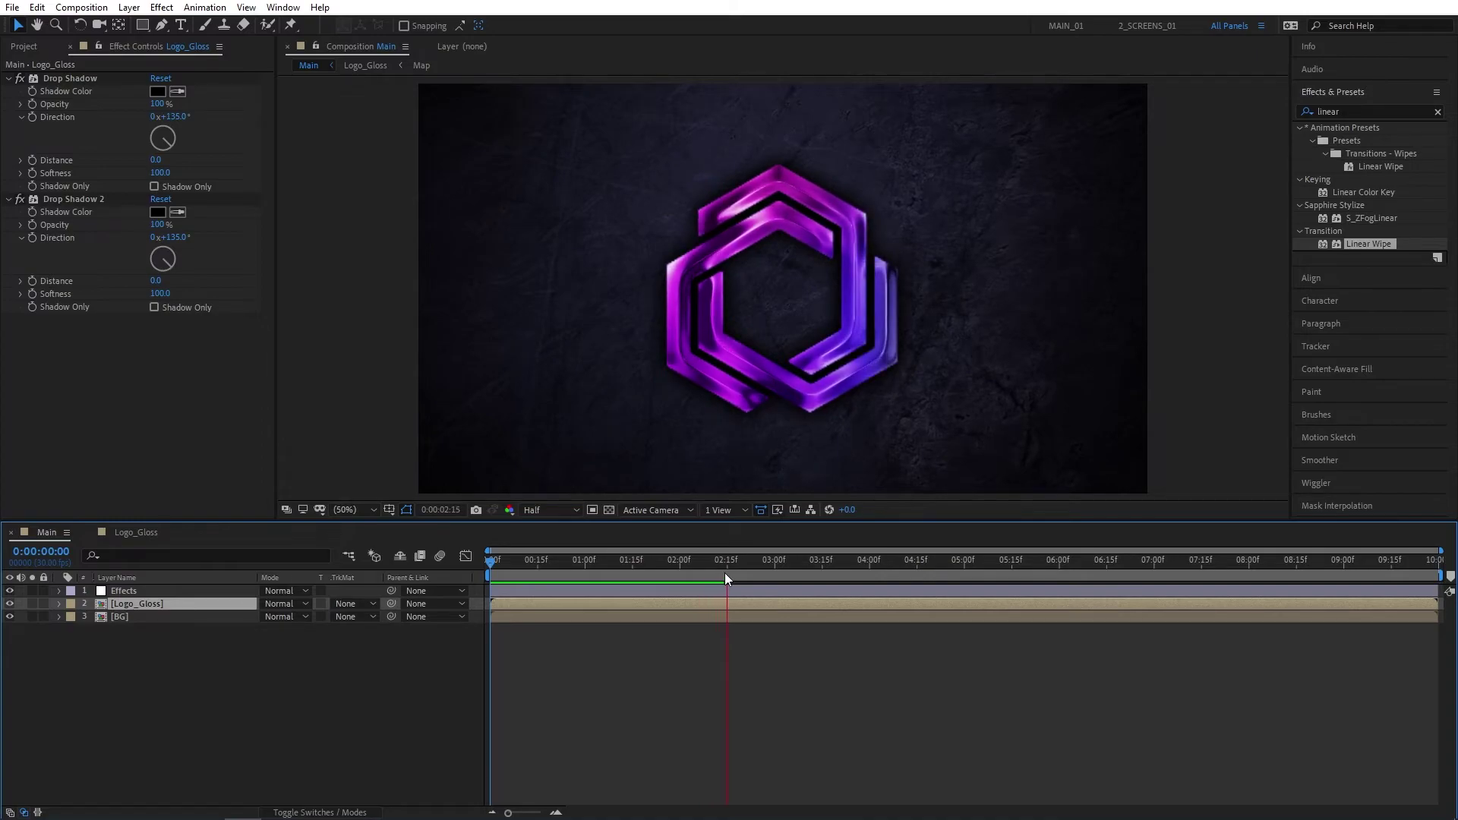
key("space")
- Add a new Particles solid layer and apply CC Particle Systems II to it
right_click(315, 499)
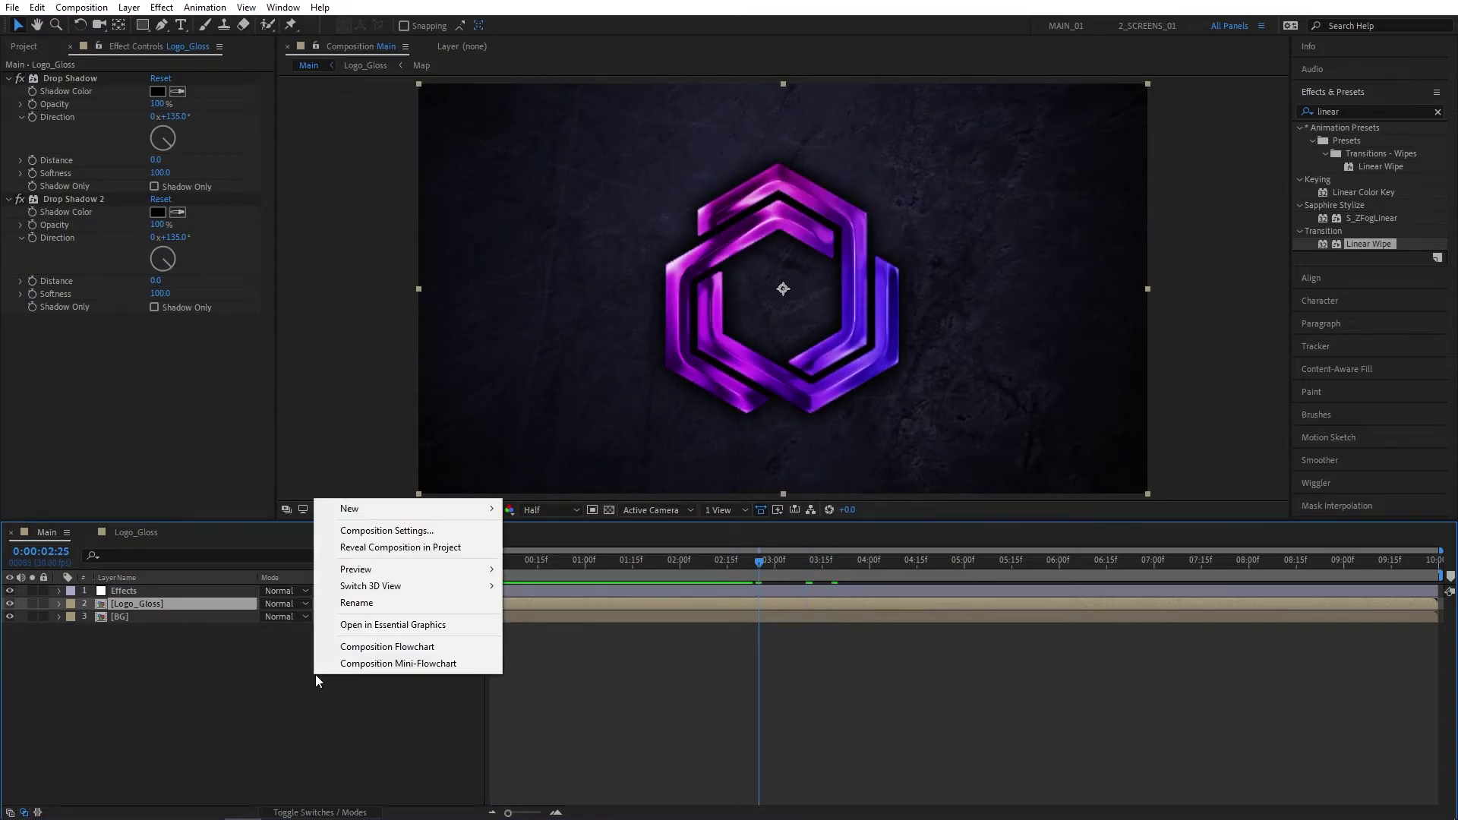
mouse_move(441, 508)
left_click(536, 547)
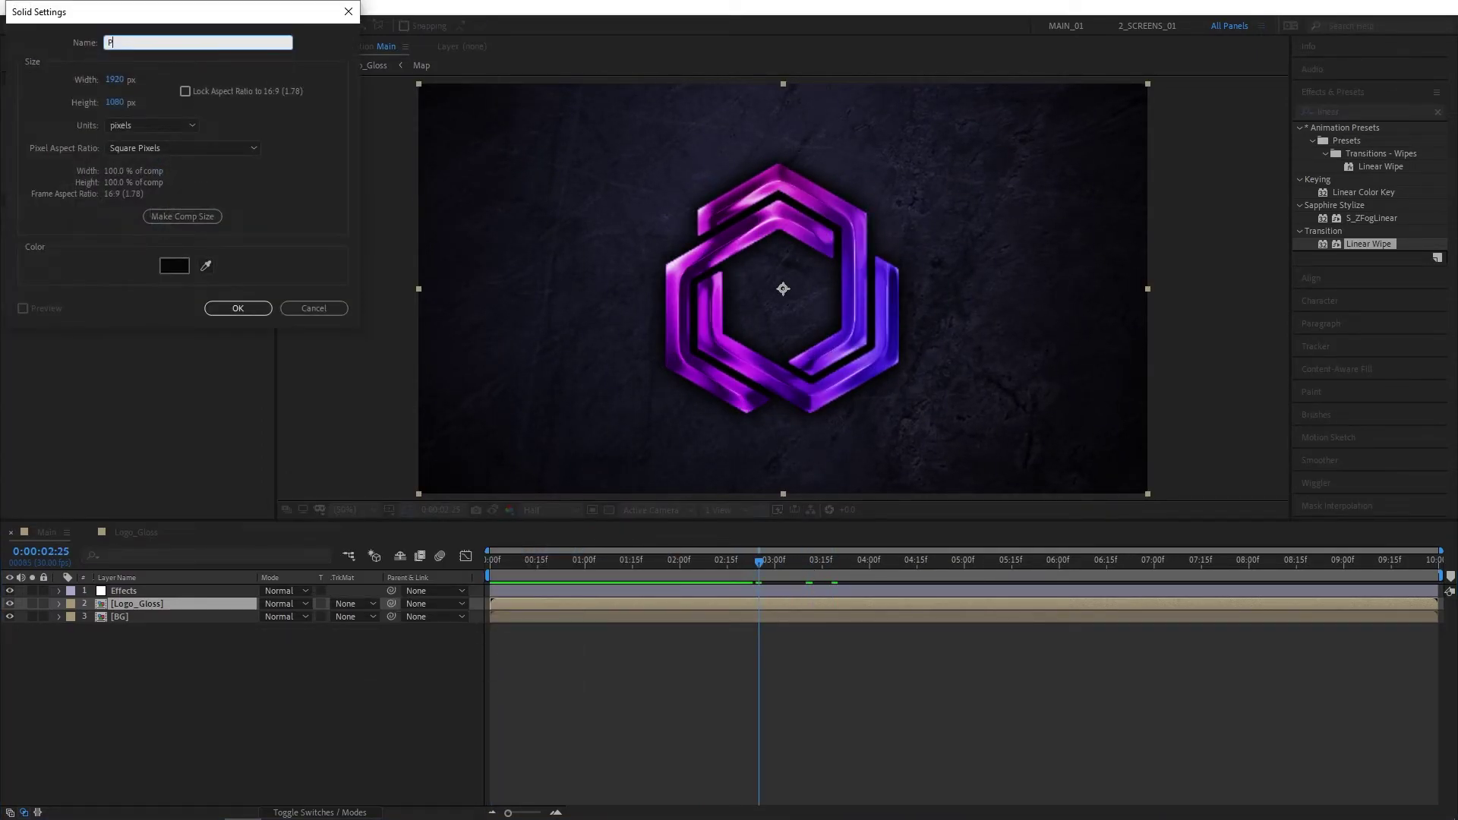
key("Return")
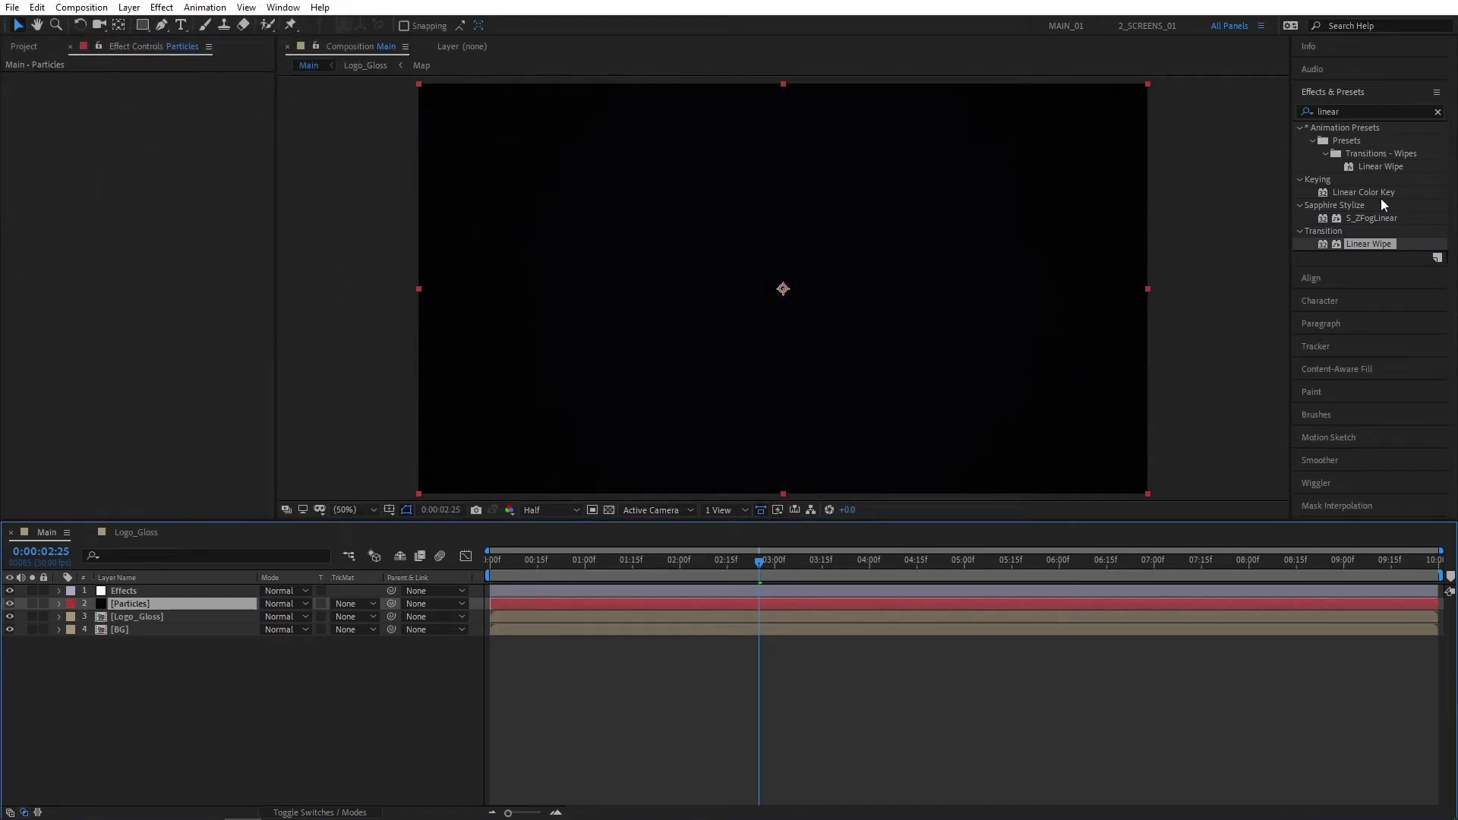
left_click(1363, 112)
type("particl")
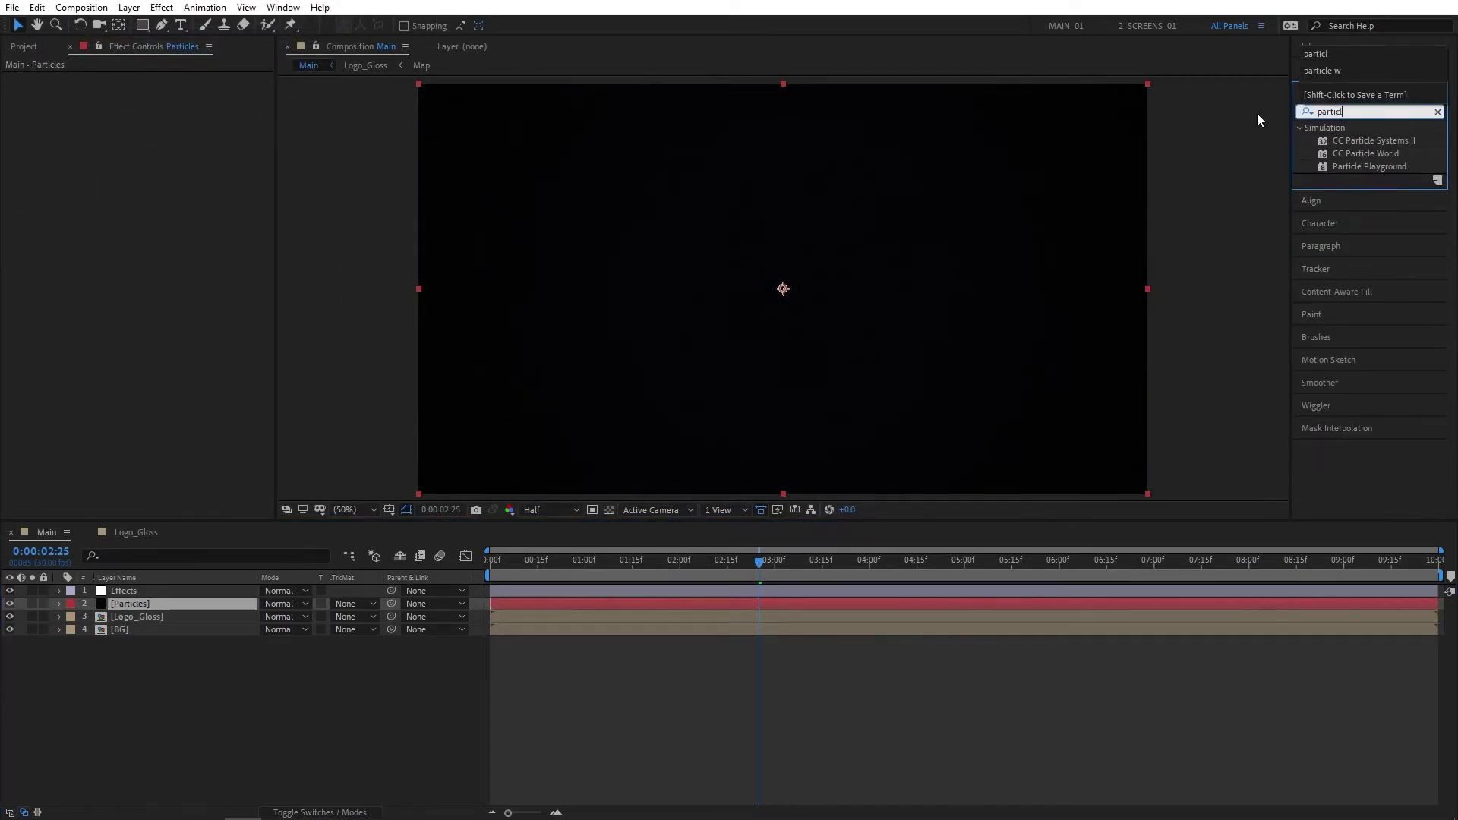
left_click_drag(1405, 143, 139, 604)
- Set the emitter radius to 100 by 100 and place it at the frame's bottom edge
left_click(21, 118)
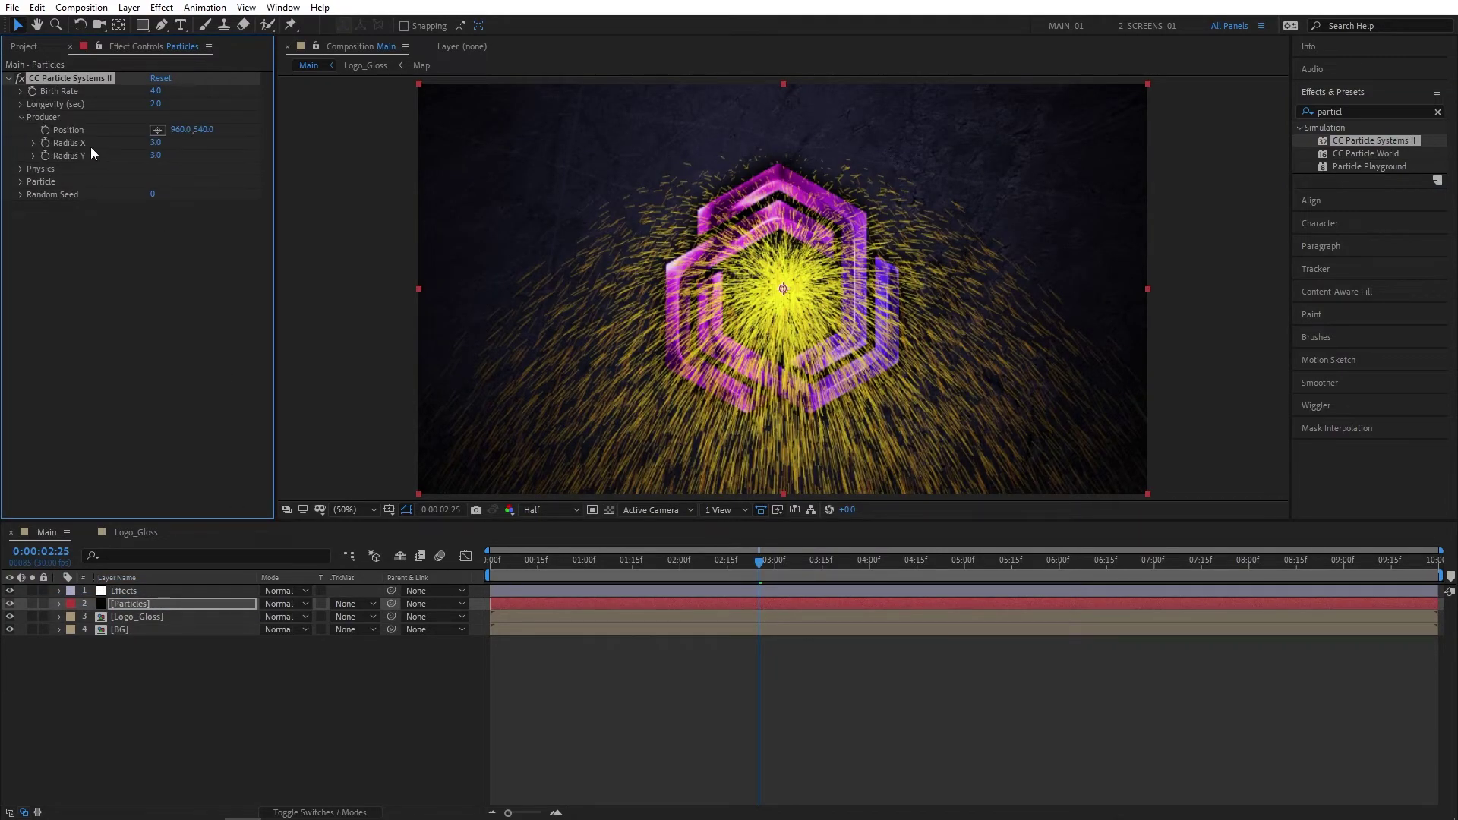
left_click(158, 142)
type("100")
key("Tab")
type("100")
key("Return")
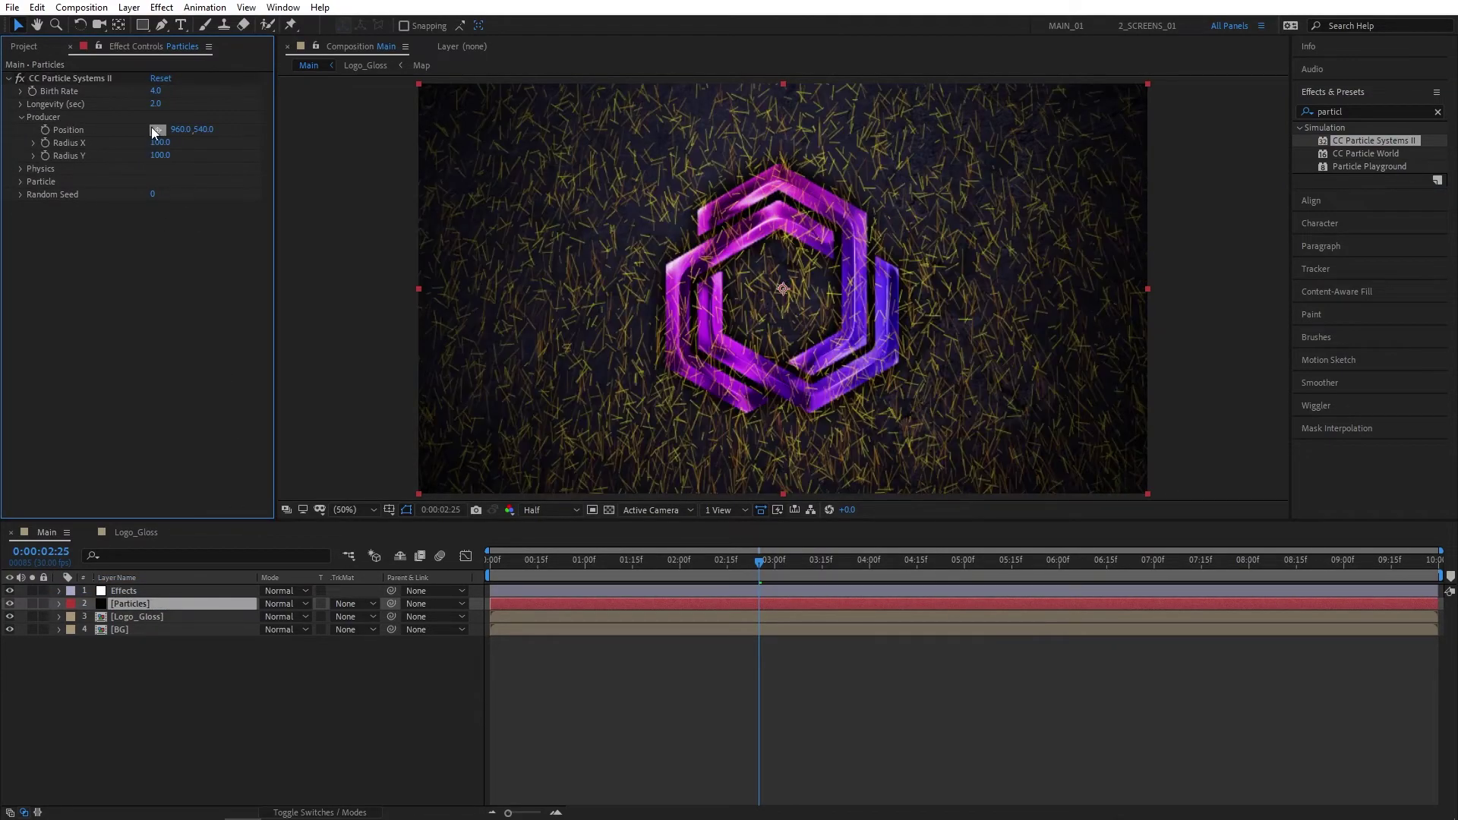
left_click(161, 133)
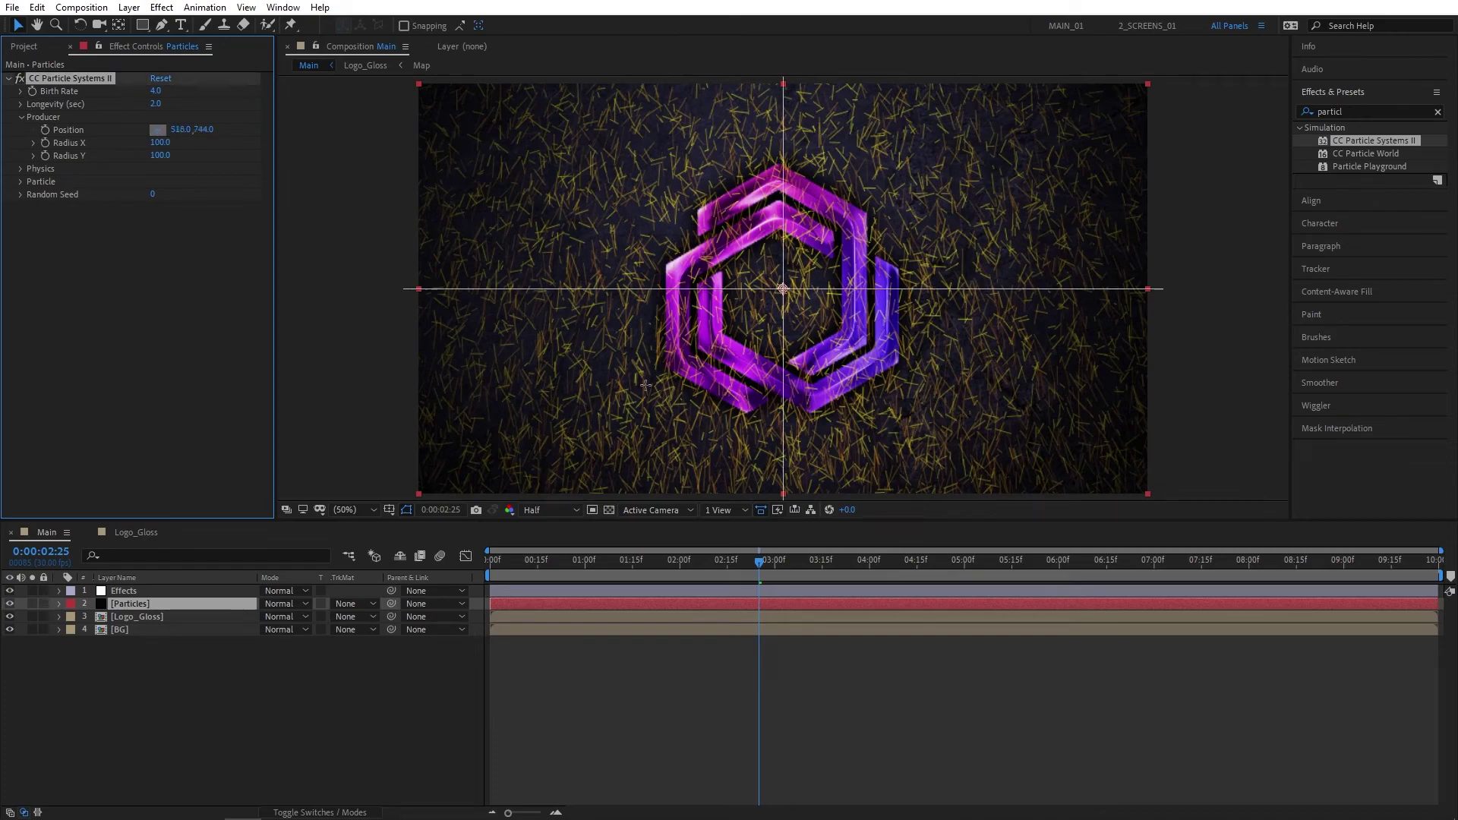
left_click(783, 495)
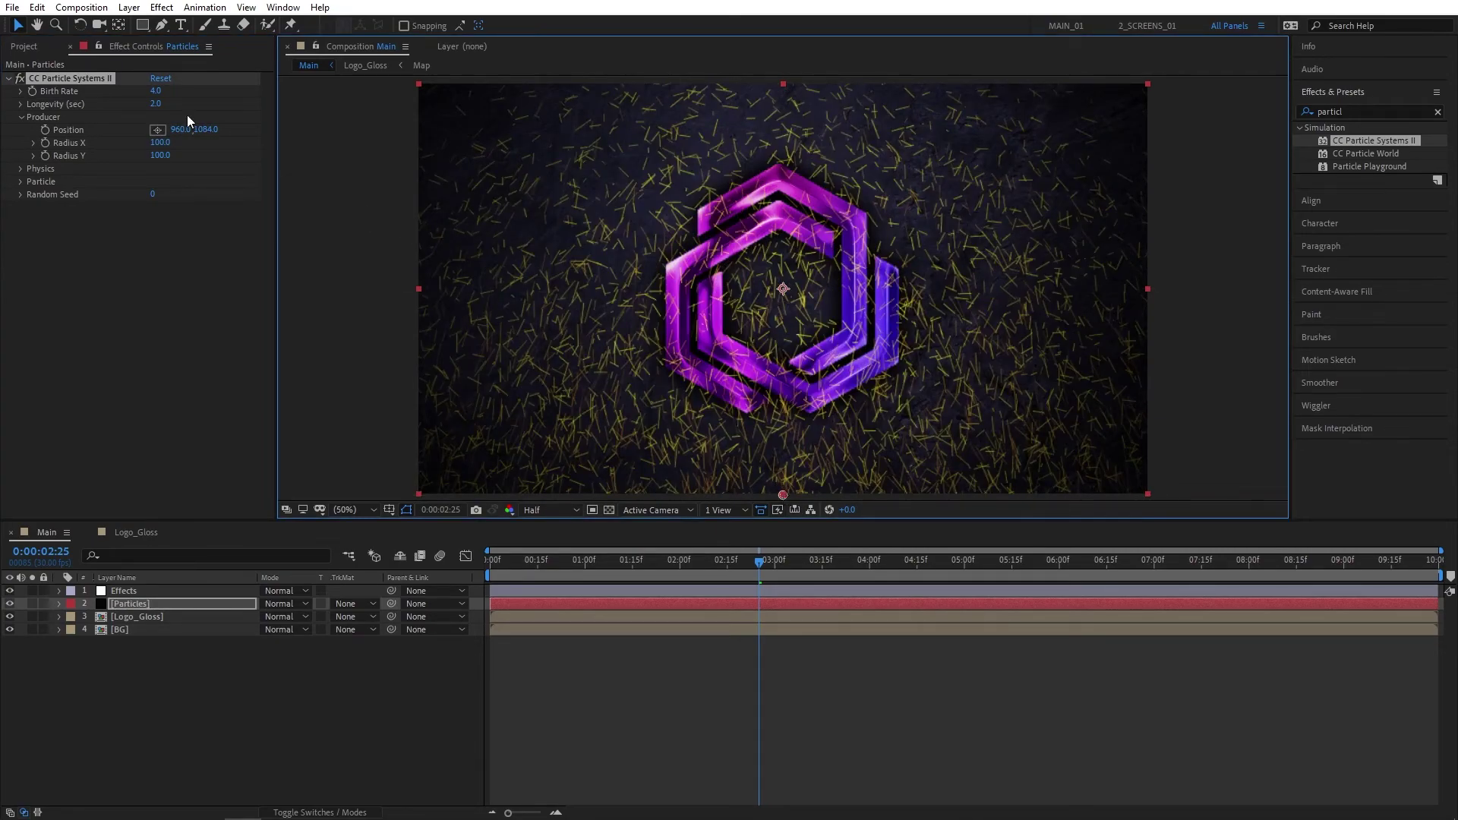
- Set the particle physics to Direction animation, Velocity 0.2 and Gravity 0
left_click(34, 167)
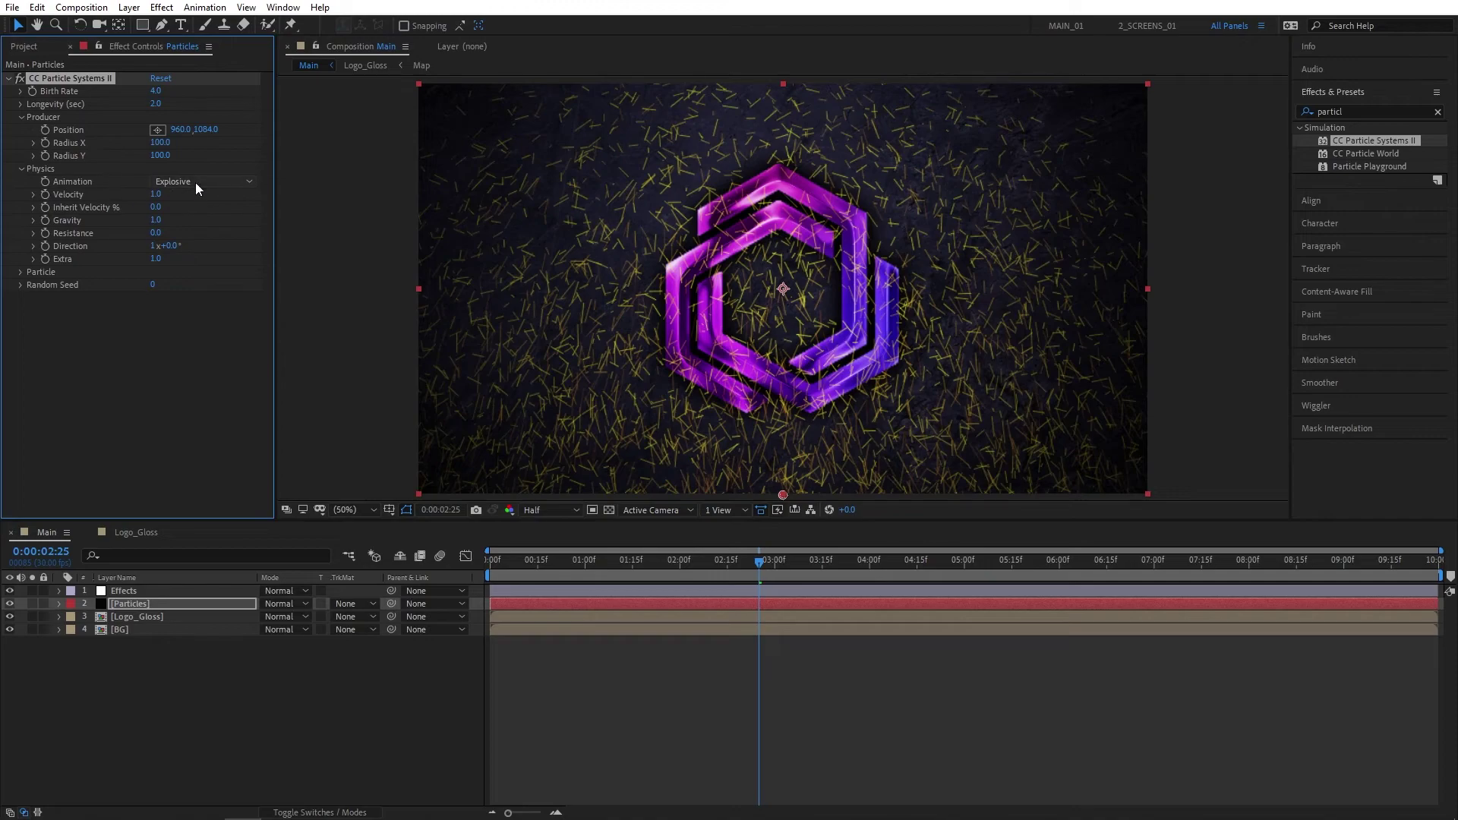
left_click(194, 182)
left_click(202, 302)
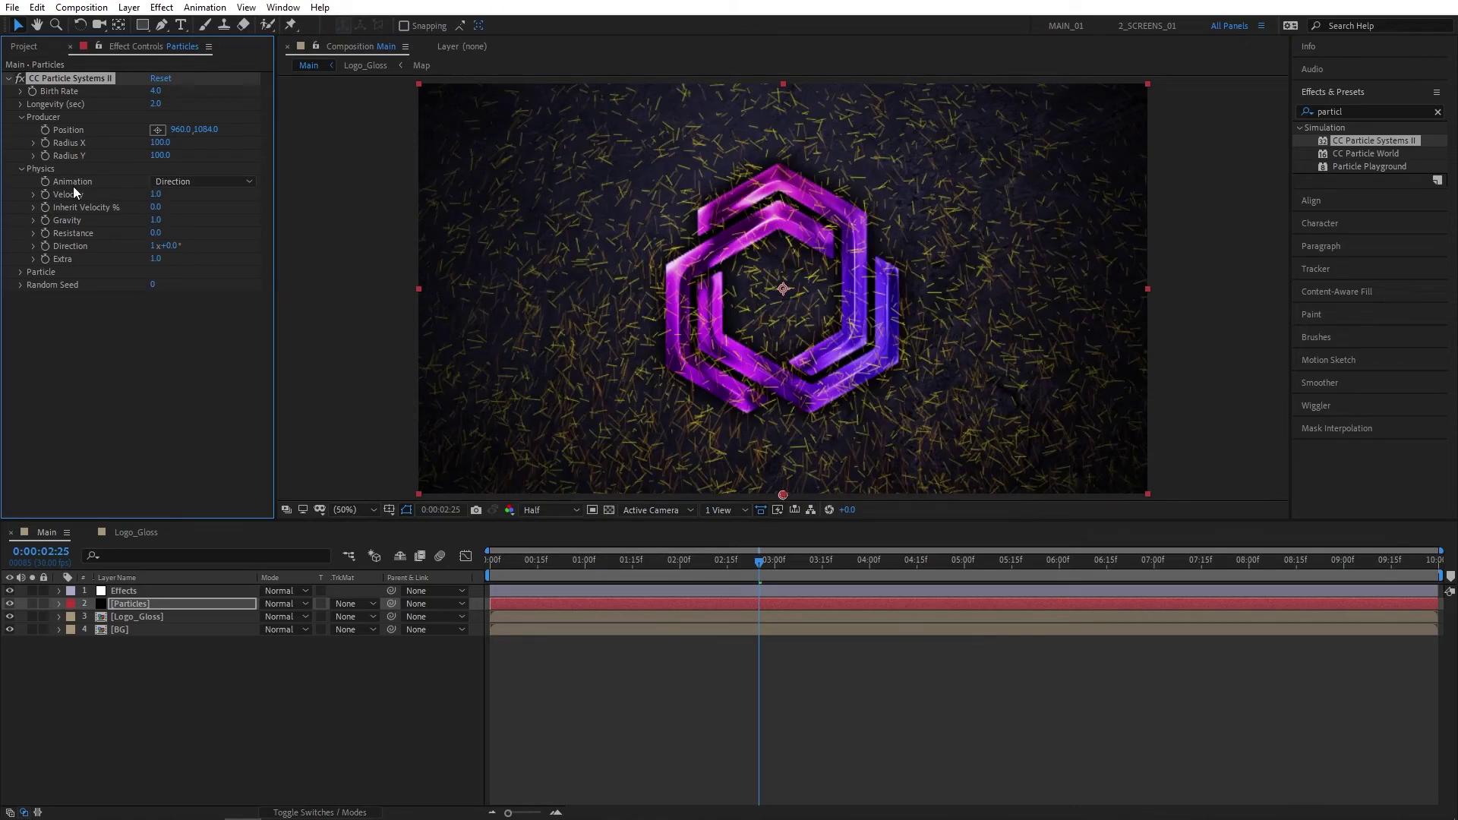
left_click(155, 194)
type("0.2")
left_click(193, 322)
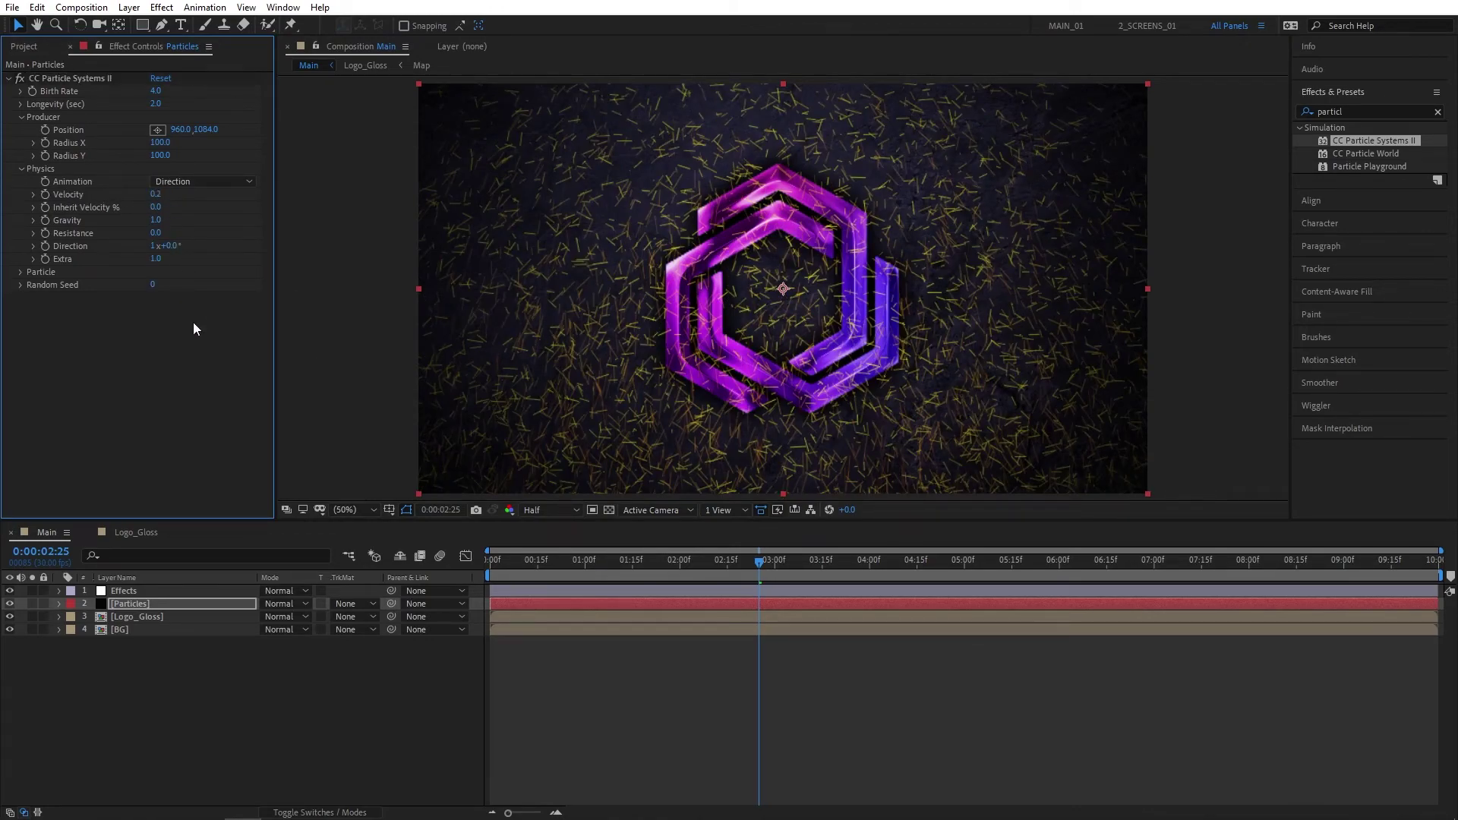
left_click(155, 220)
type("0")
left_click(179, 317)
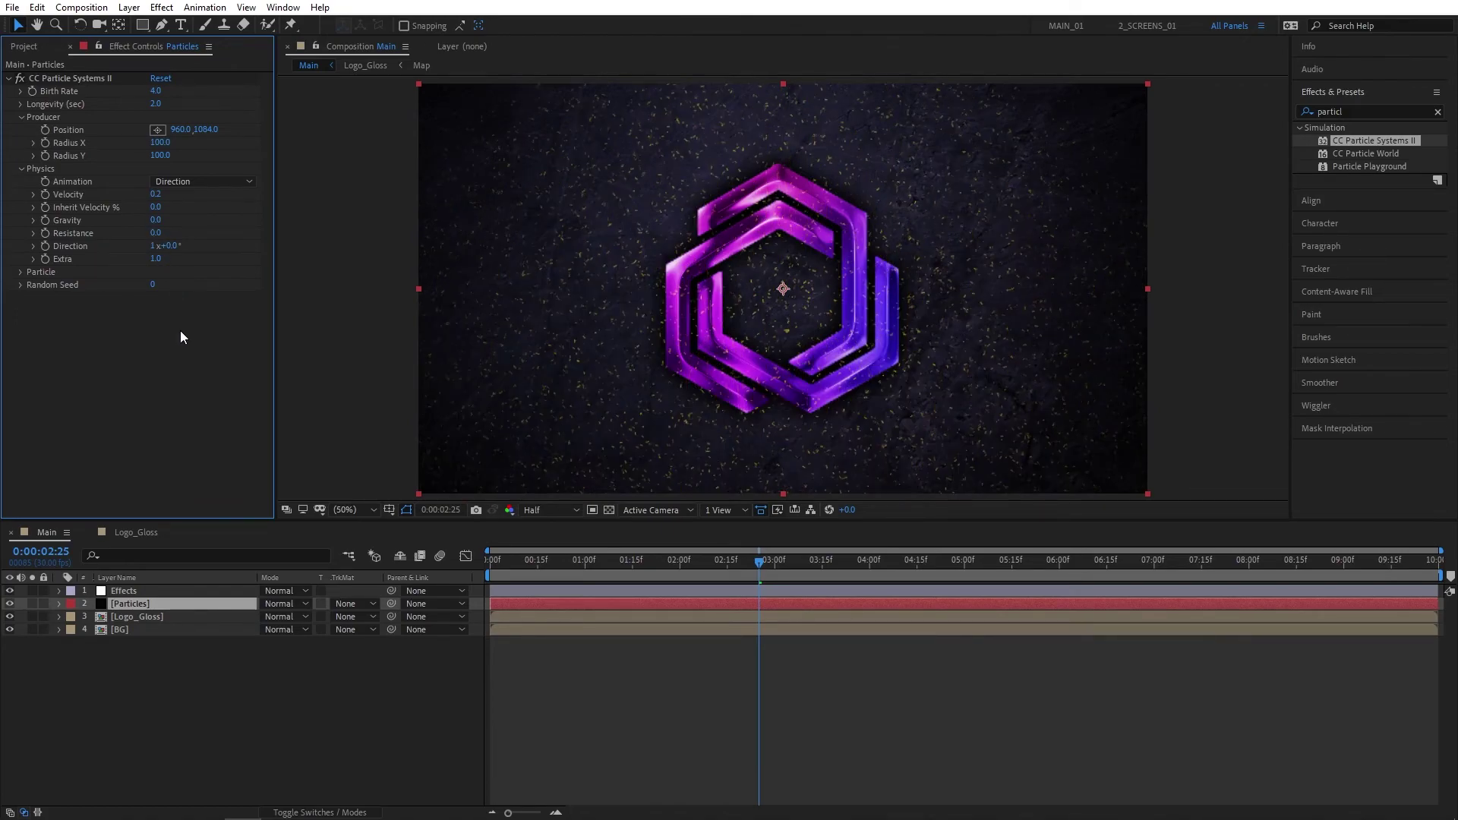
- Make the particles Faded Spheres with birth size 0.1 and 100% size variation
left_click(22, 272)
left_click(203, 285)
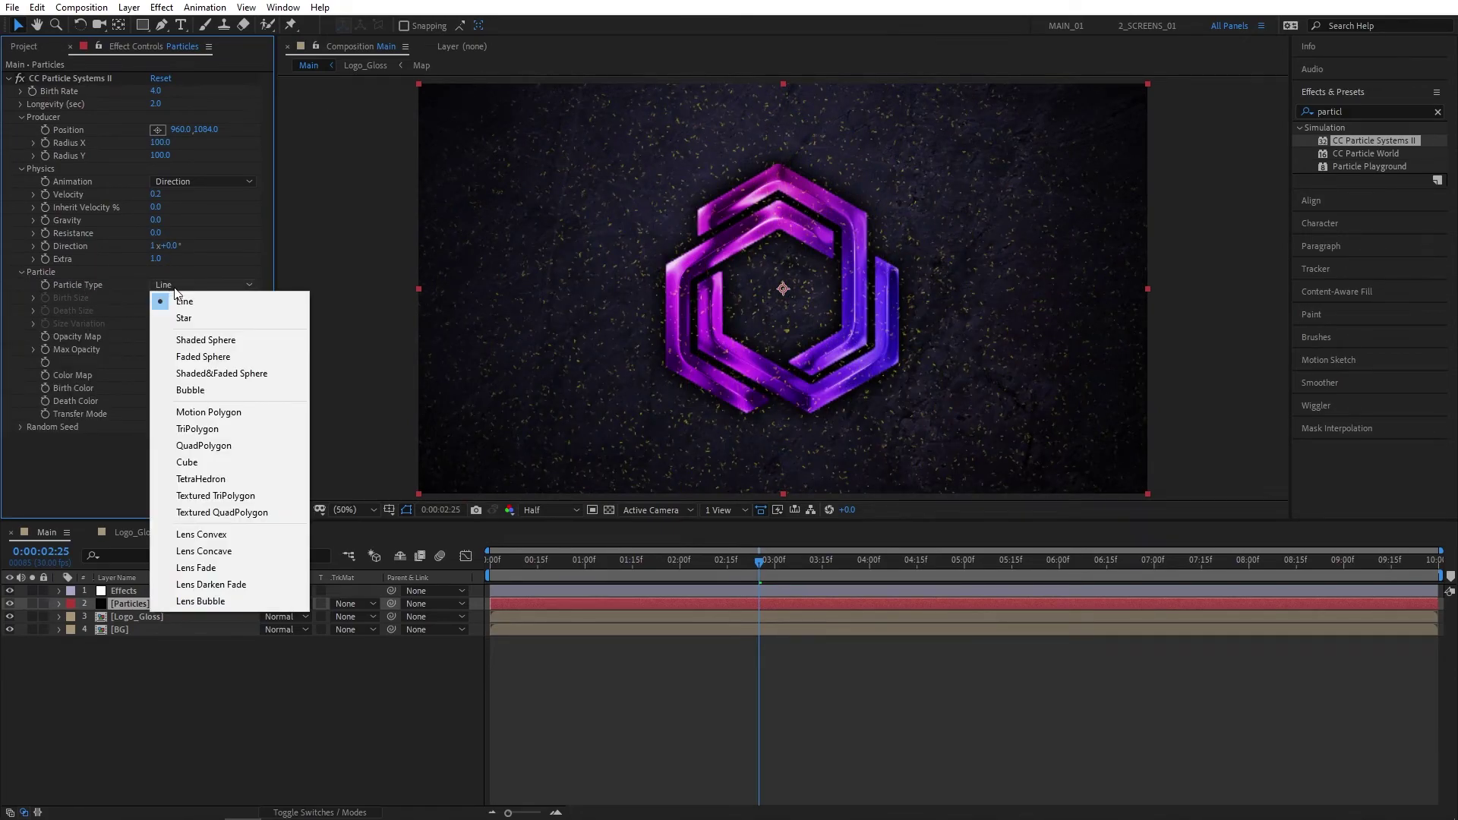
left_click(218, 357)
left_click(157, 297)
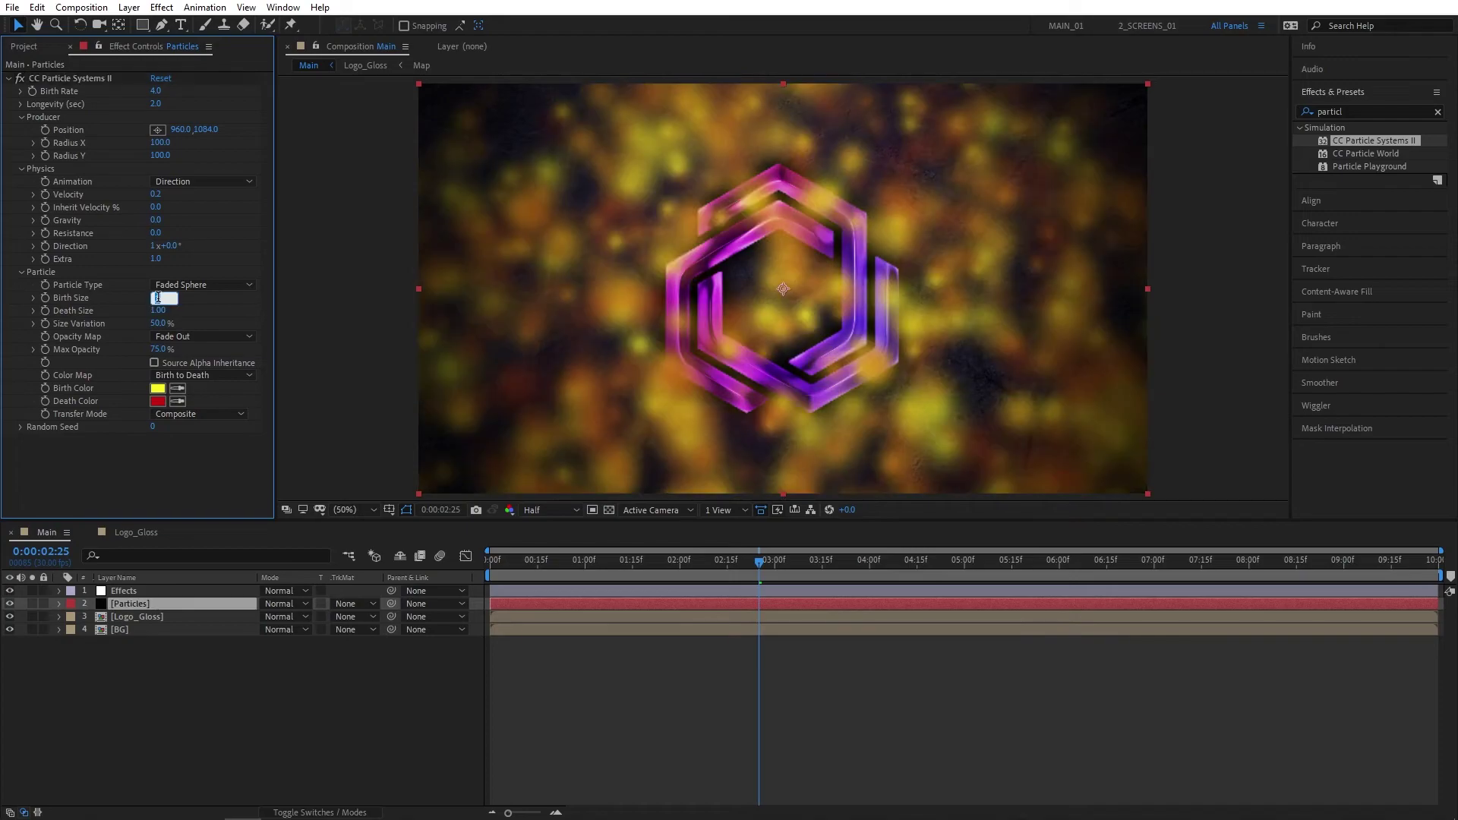
type("0.1")
key("Tab")
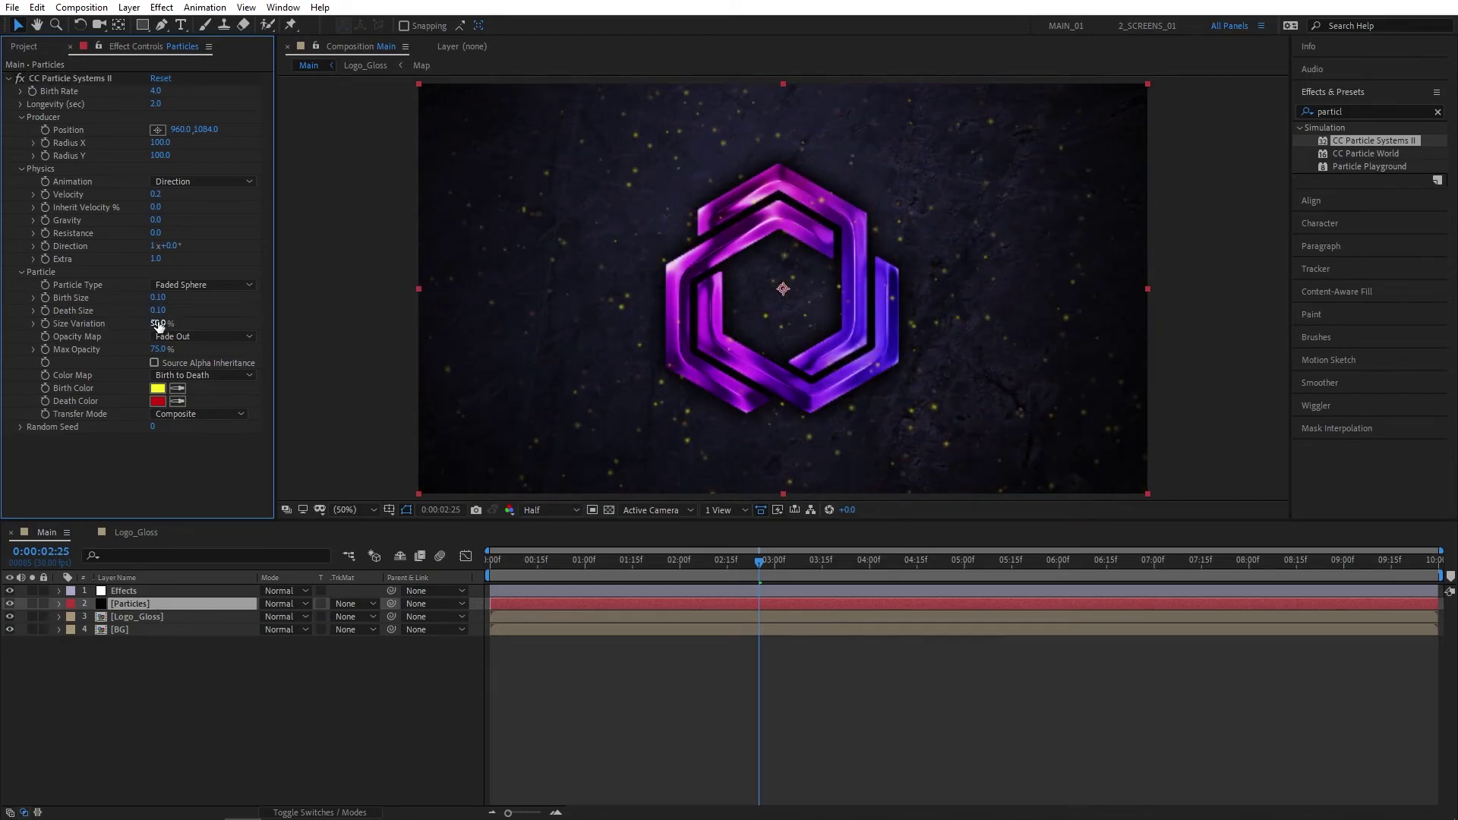
type("100")
key("Return")
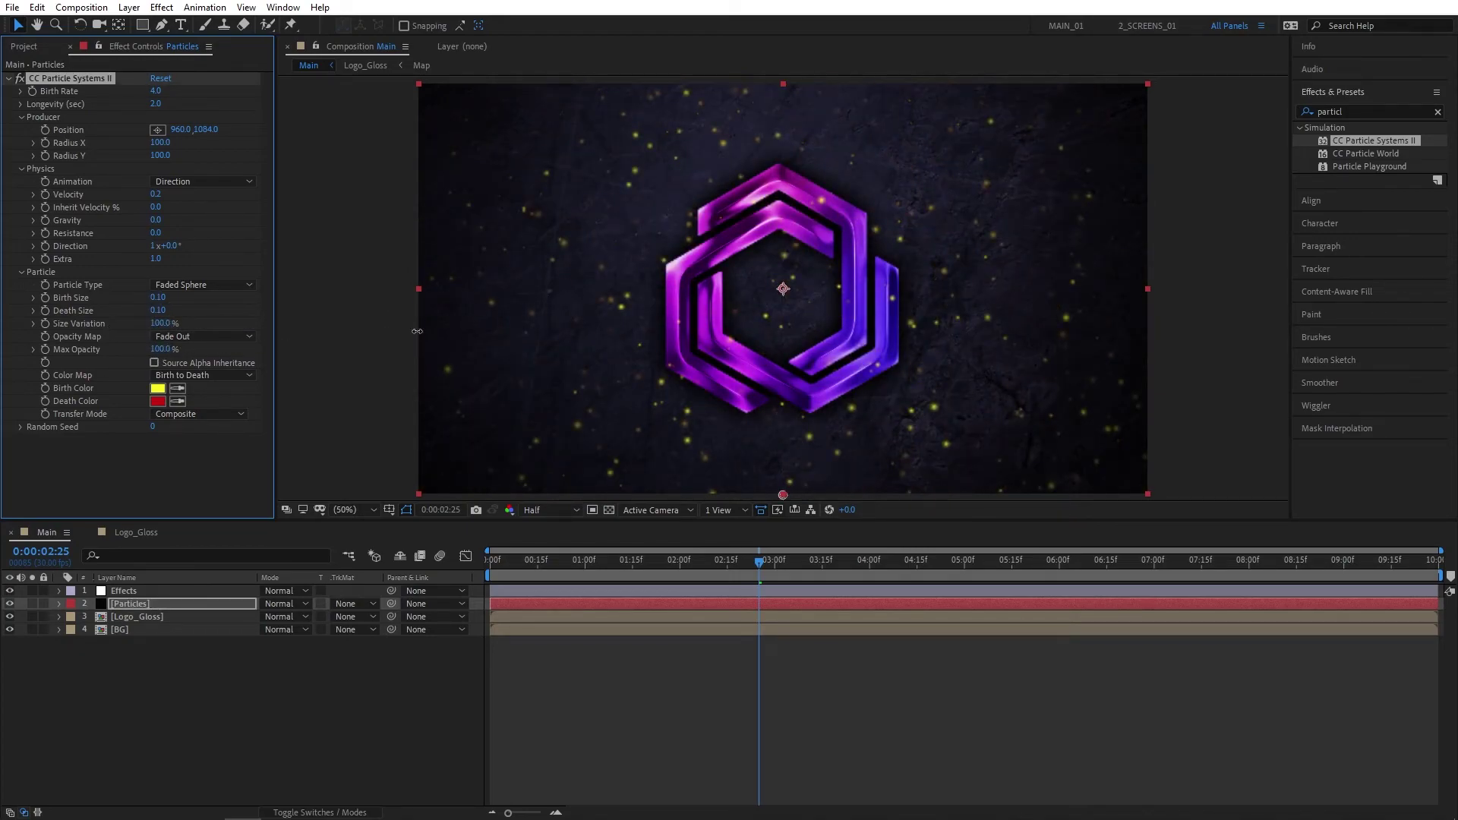
- Colour particles white at birth fading to dark grey 474747, and set Birth Rate to 0.5
left_click(160, 388)
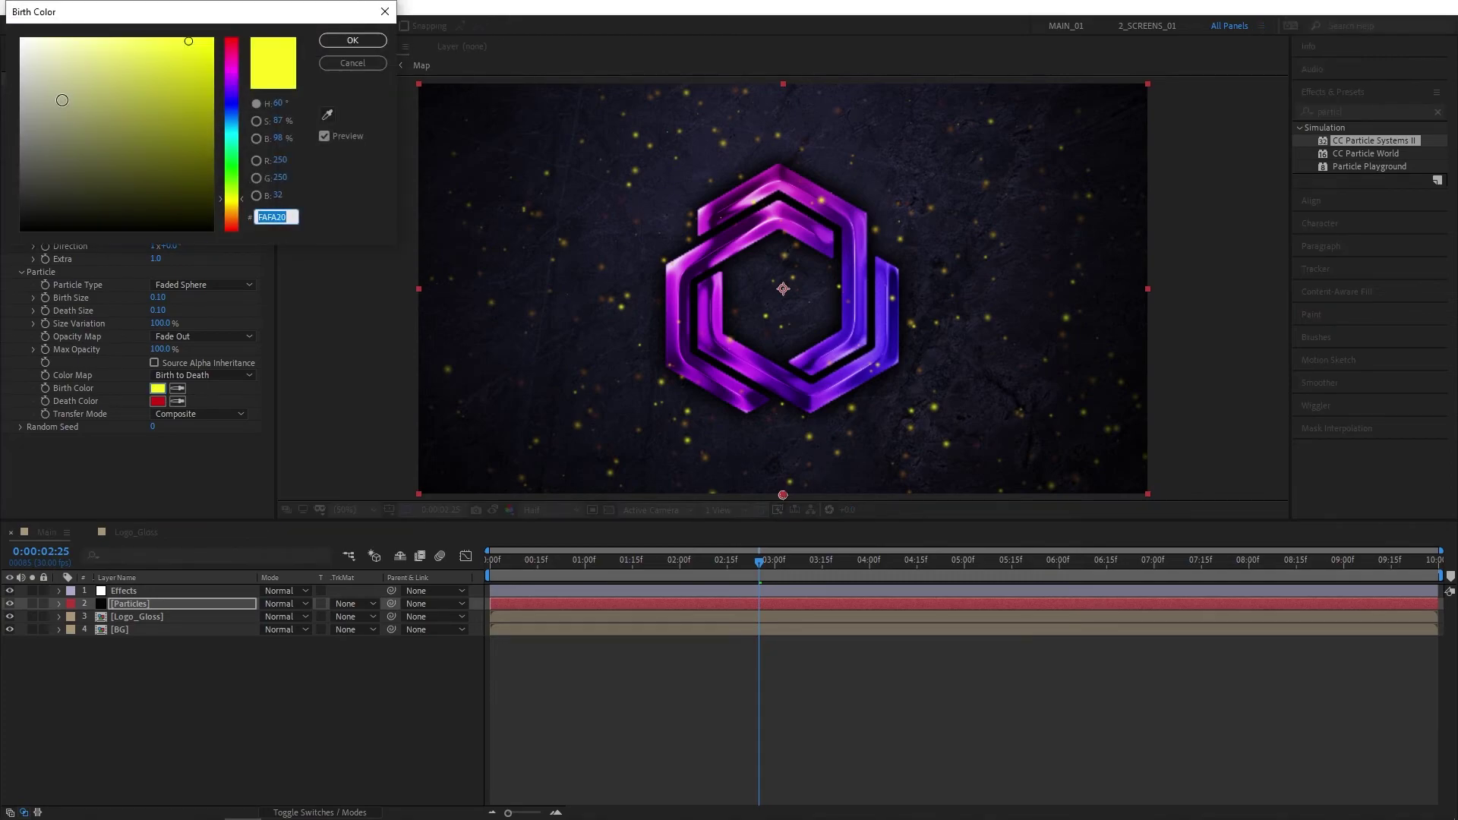
left_click(21, 38)
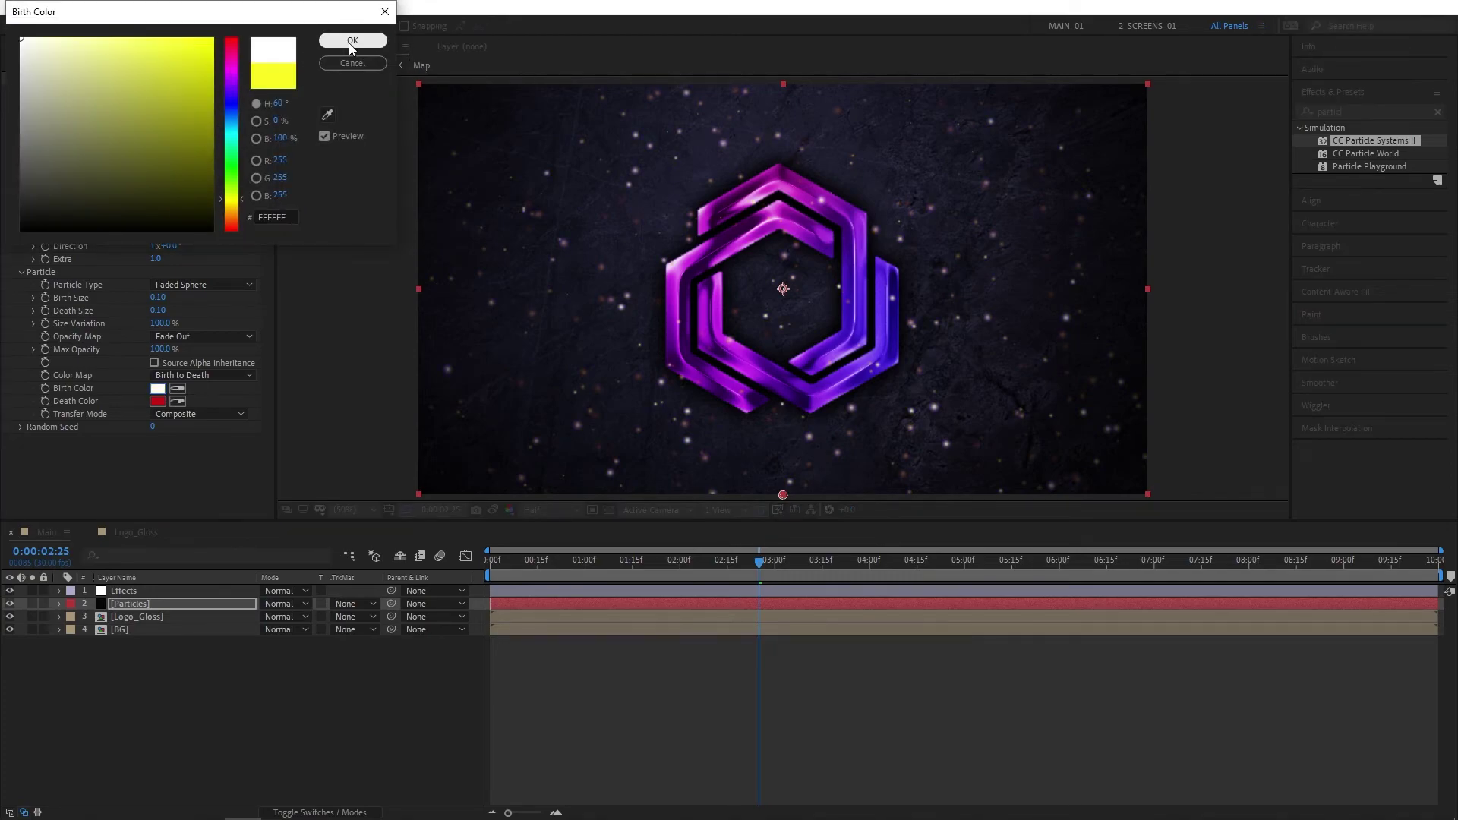
left_click(349, 43)
left_click(157, 401)
left_click(20, 177)
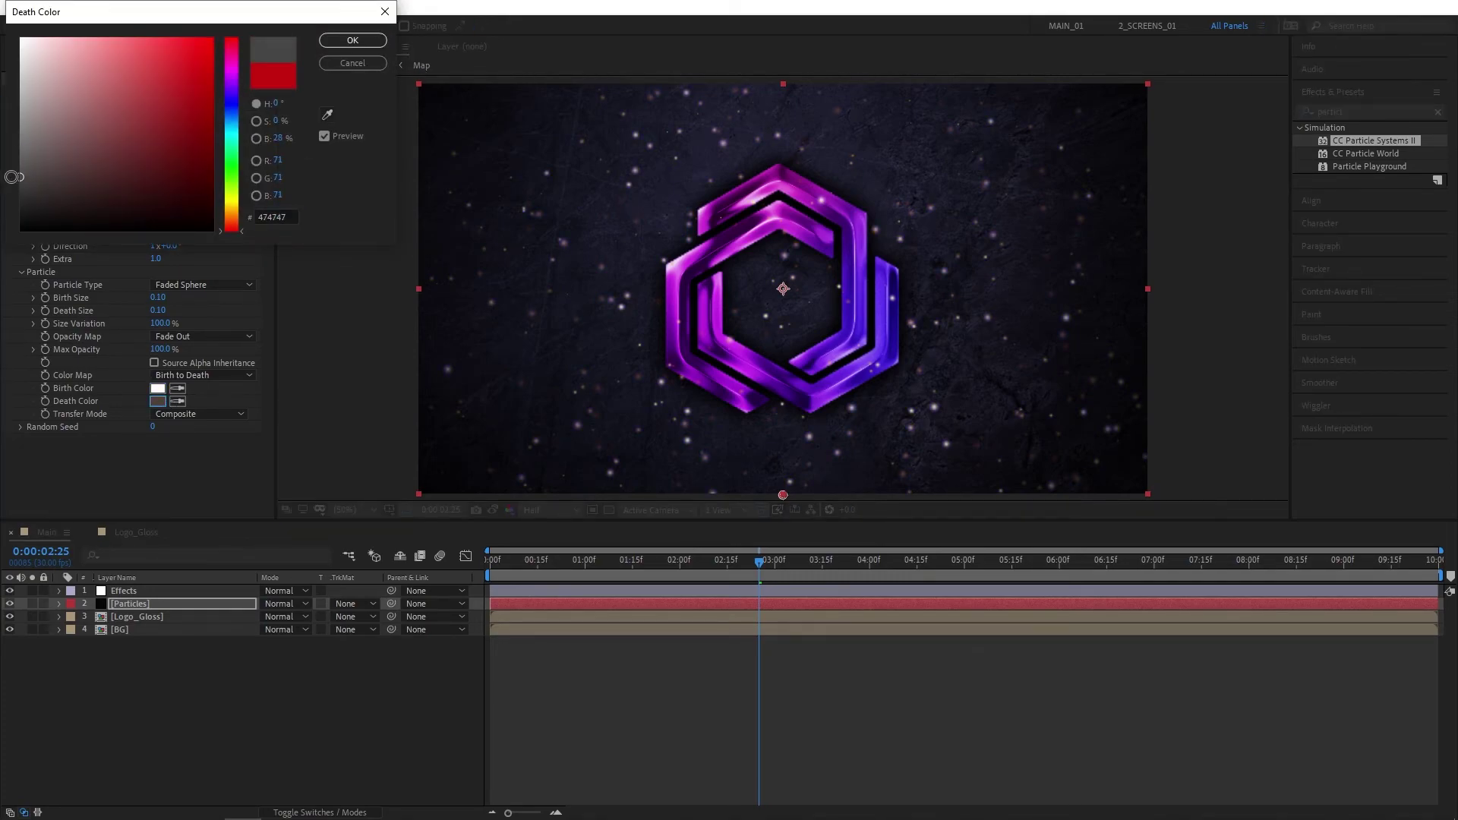
left_click(355, 43)
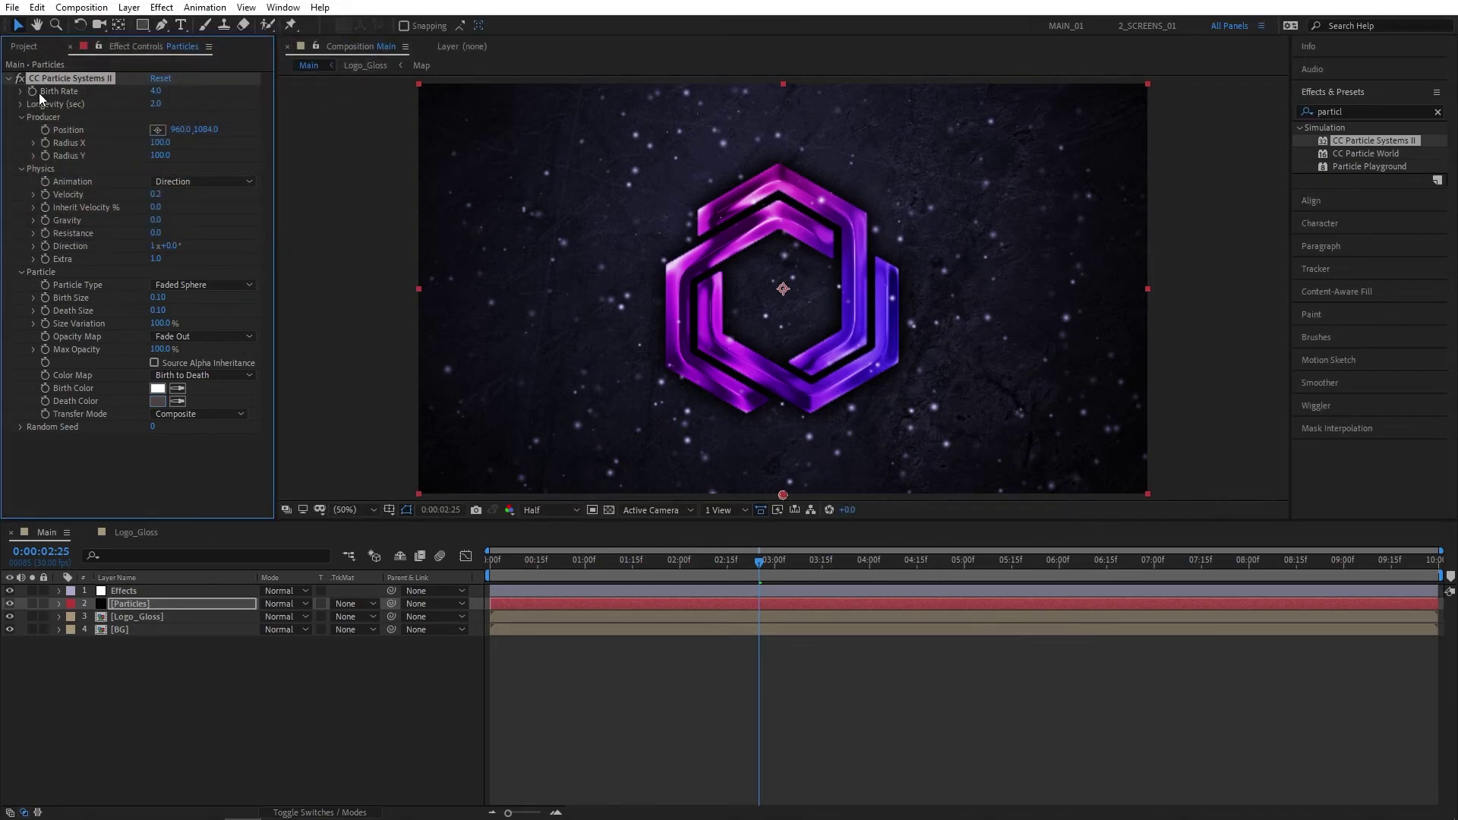
left_click(154, 92)
type("0.5")
key("Return")
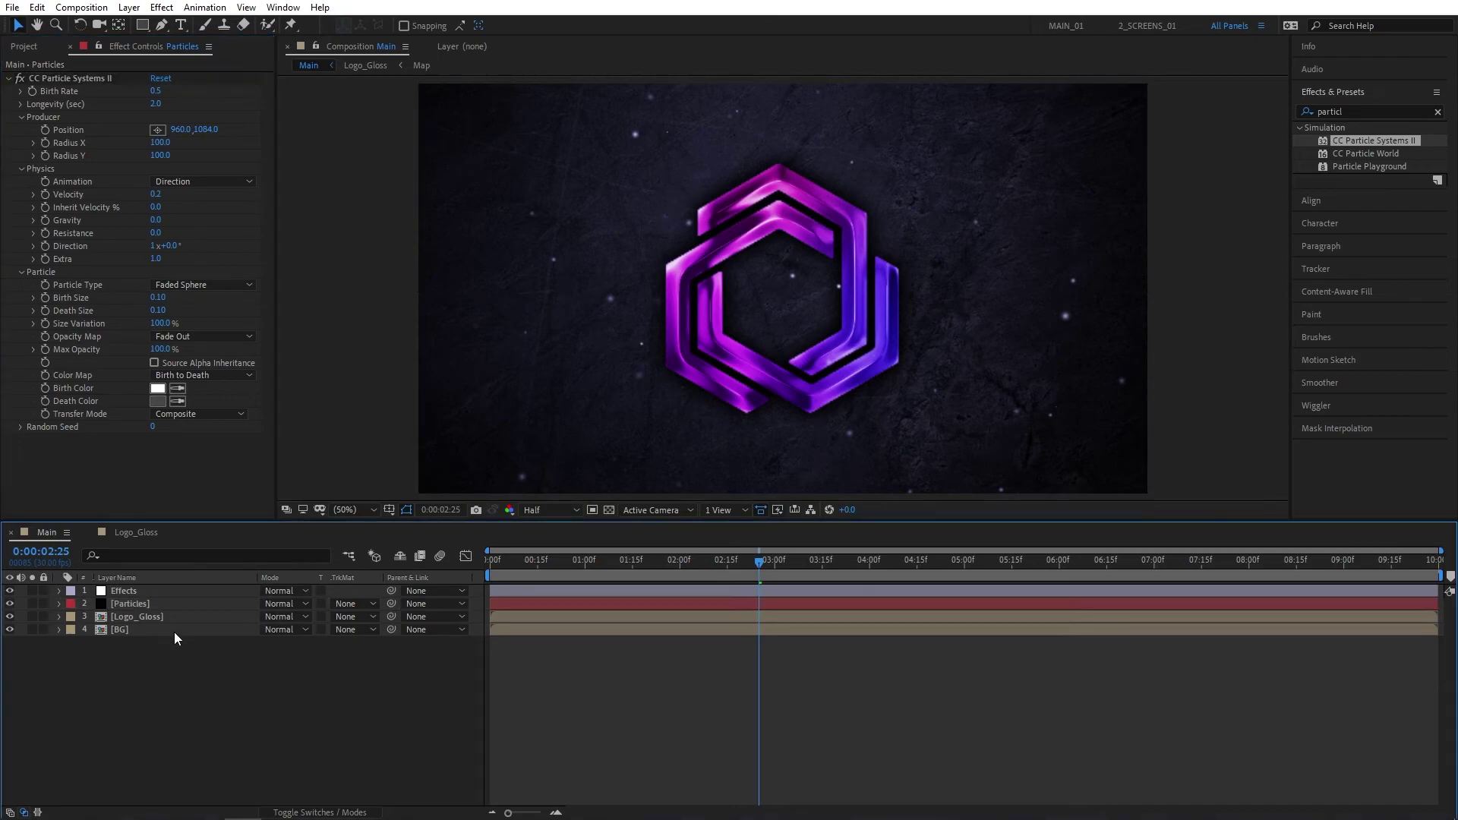
- Set the Particles layer opacity to 50% and start a preview
left_click(134, 603)
key("t")
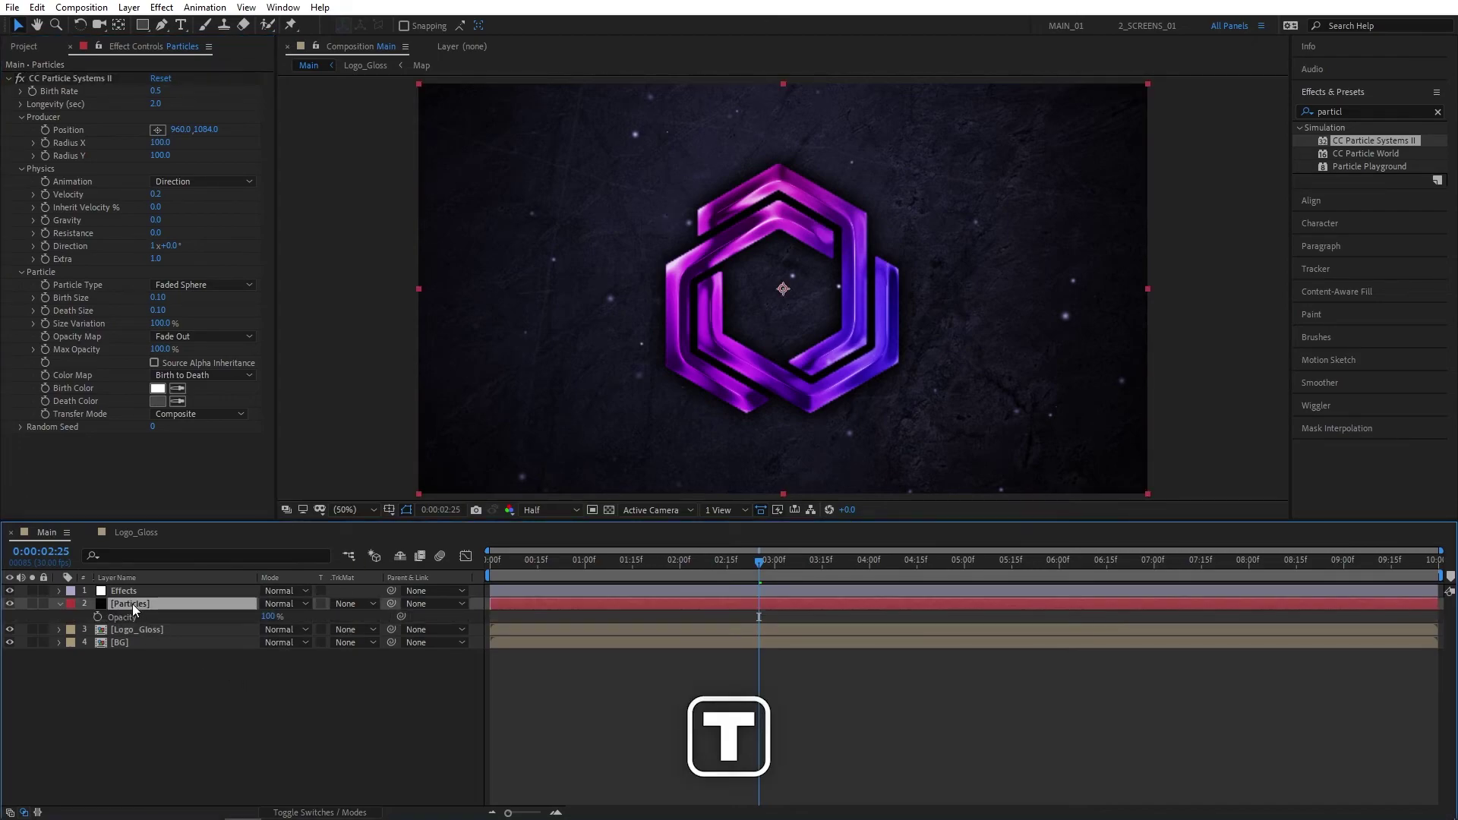
left_click(268, 616)
type("50")
key("Return")
key("space")
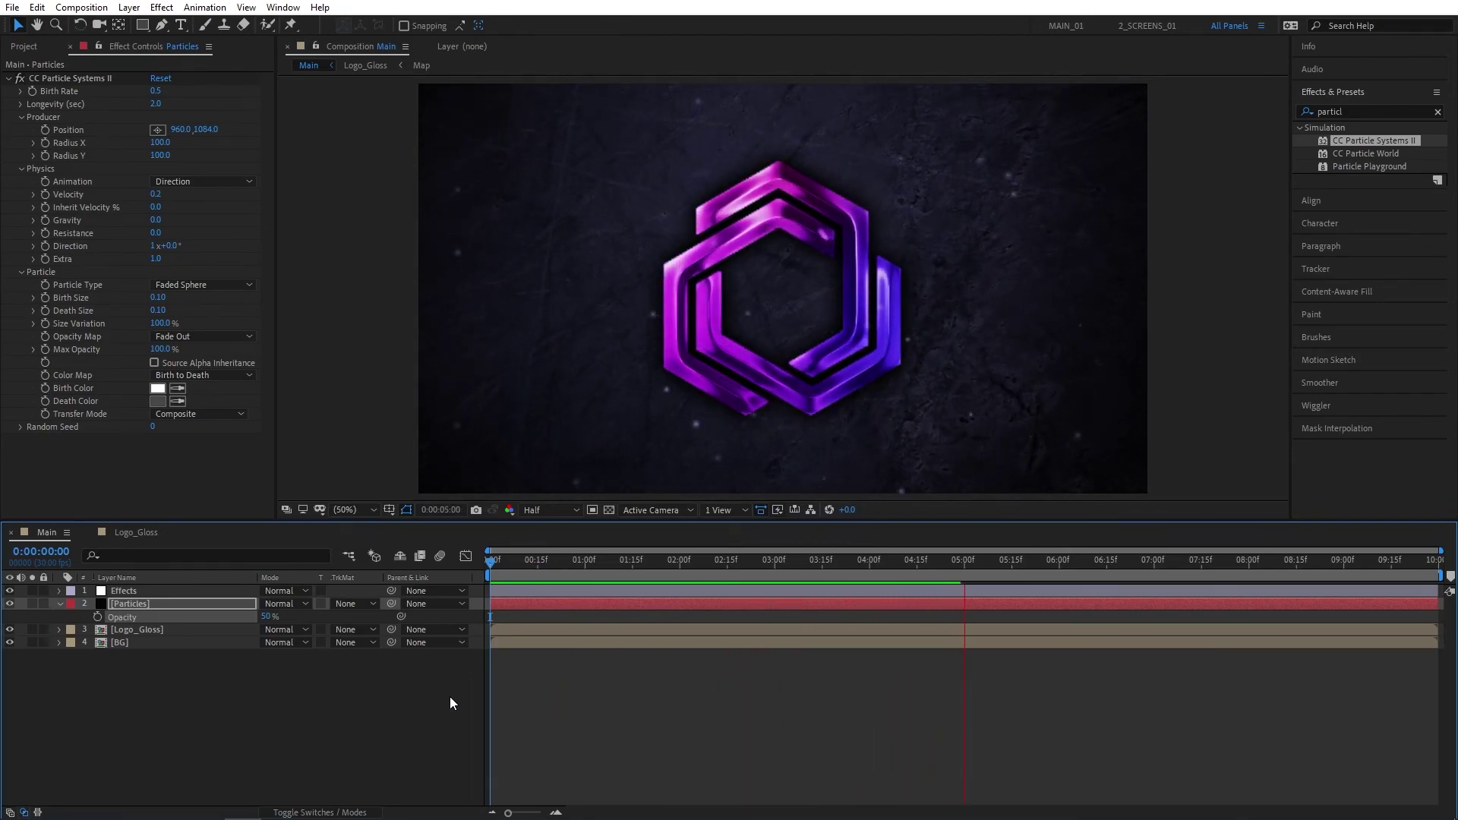
- End the work area at 6:00, then play and scrub the logo reveal with drifting particles
left_click(1058, 560)
key("n")
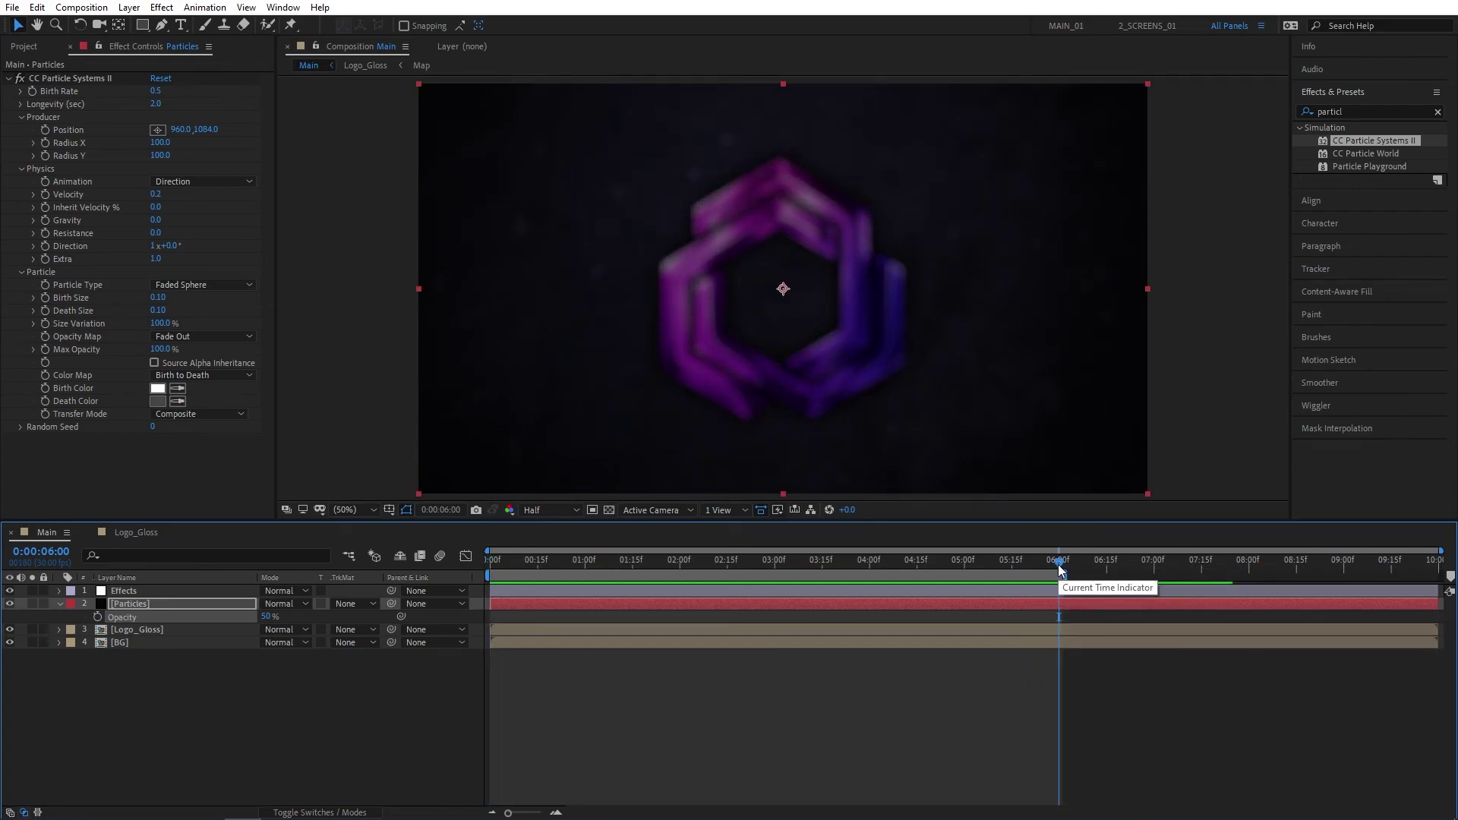
key("space")
key("space")
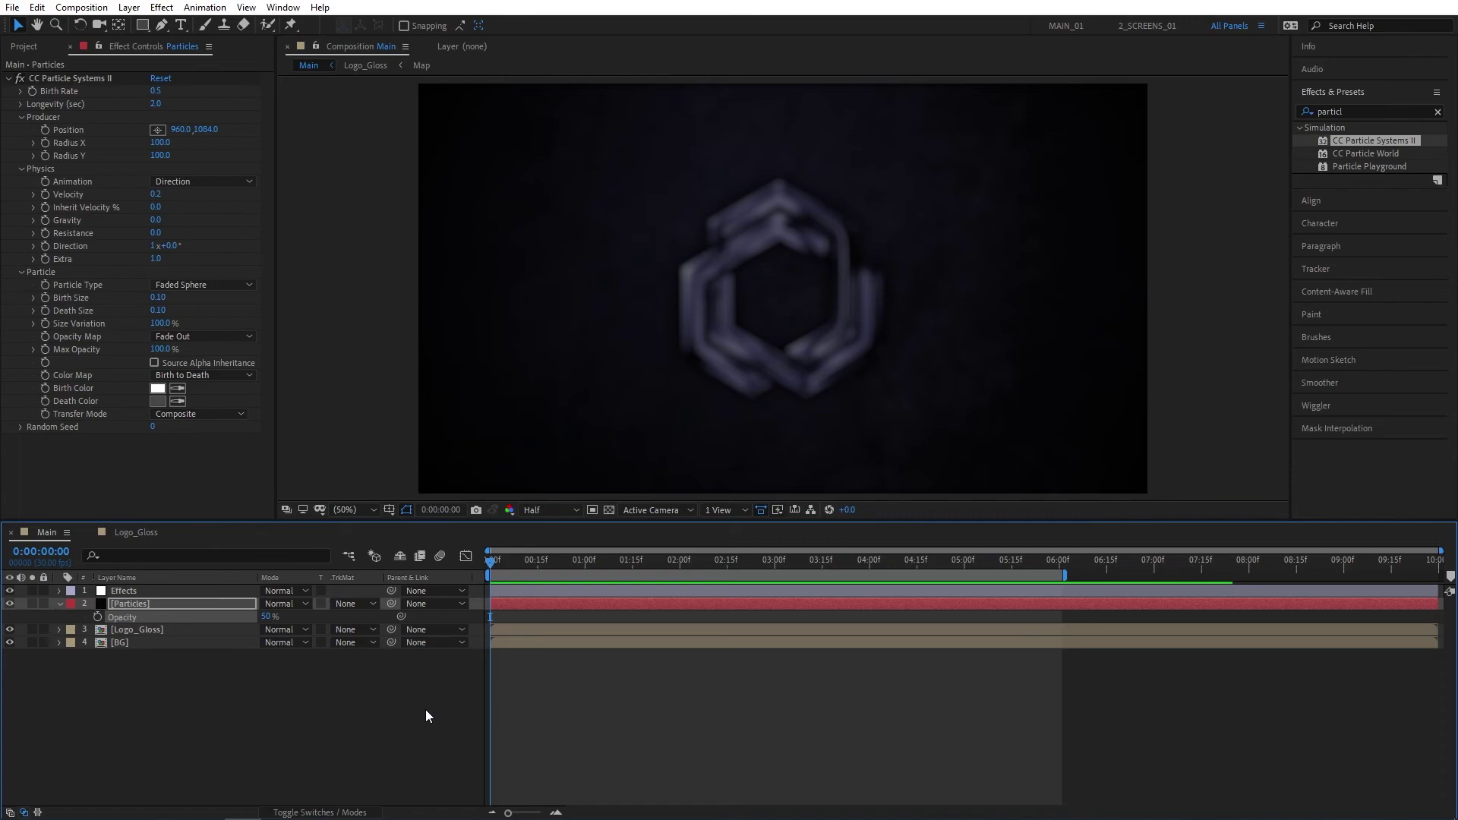
key("space")
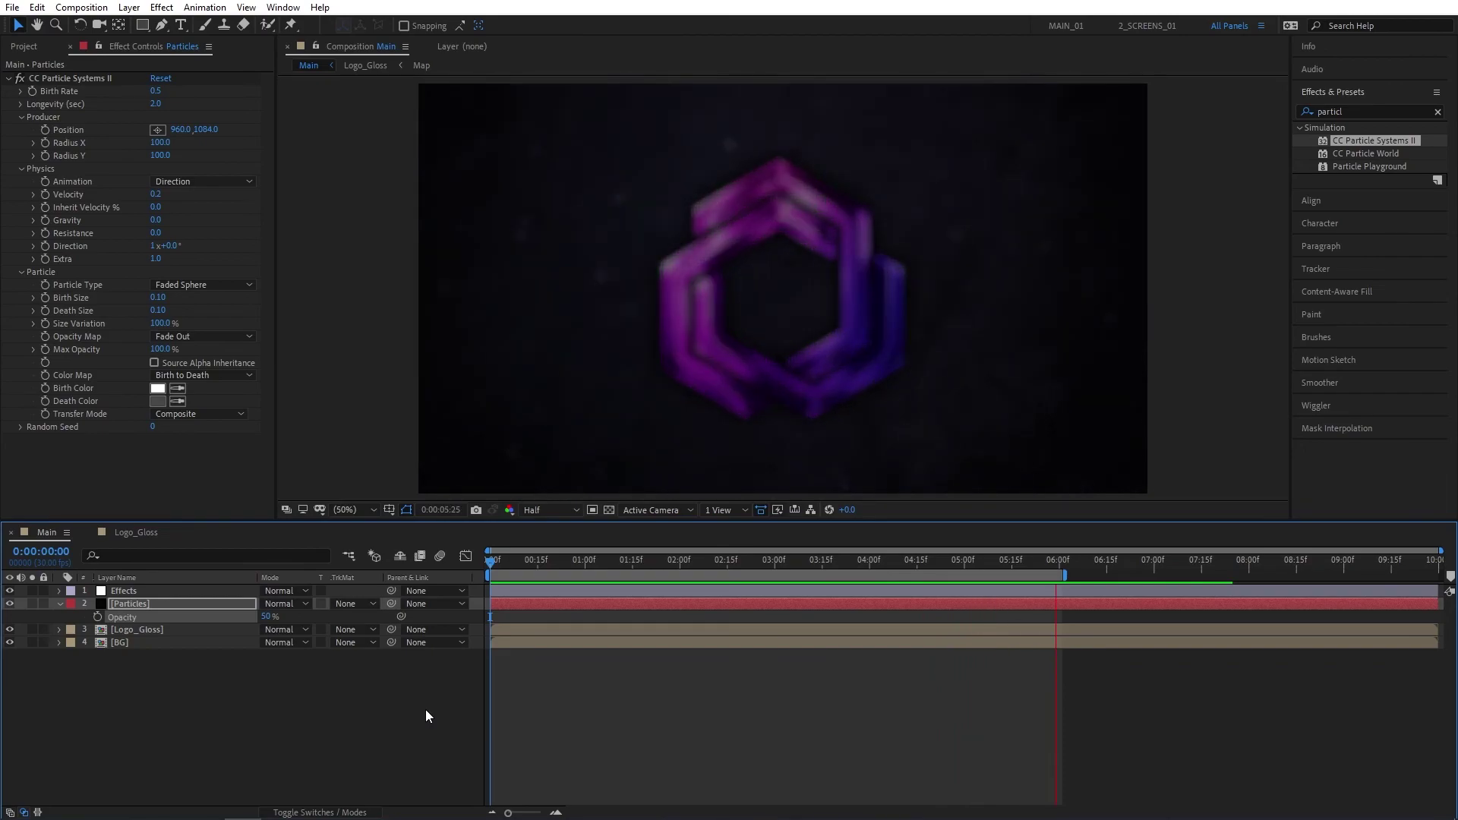
key("space")
left_click_drag(936, 562, 673, 558)
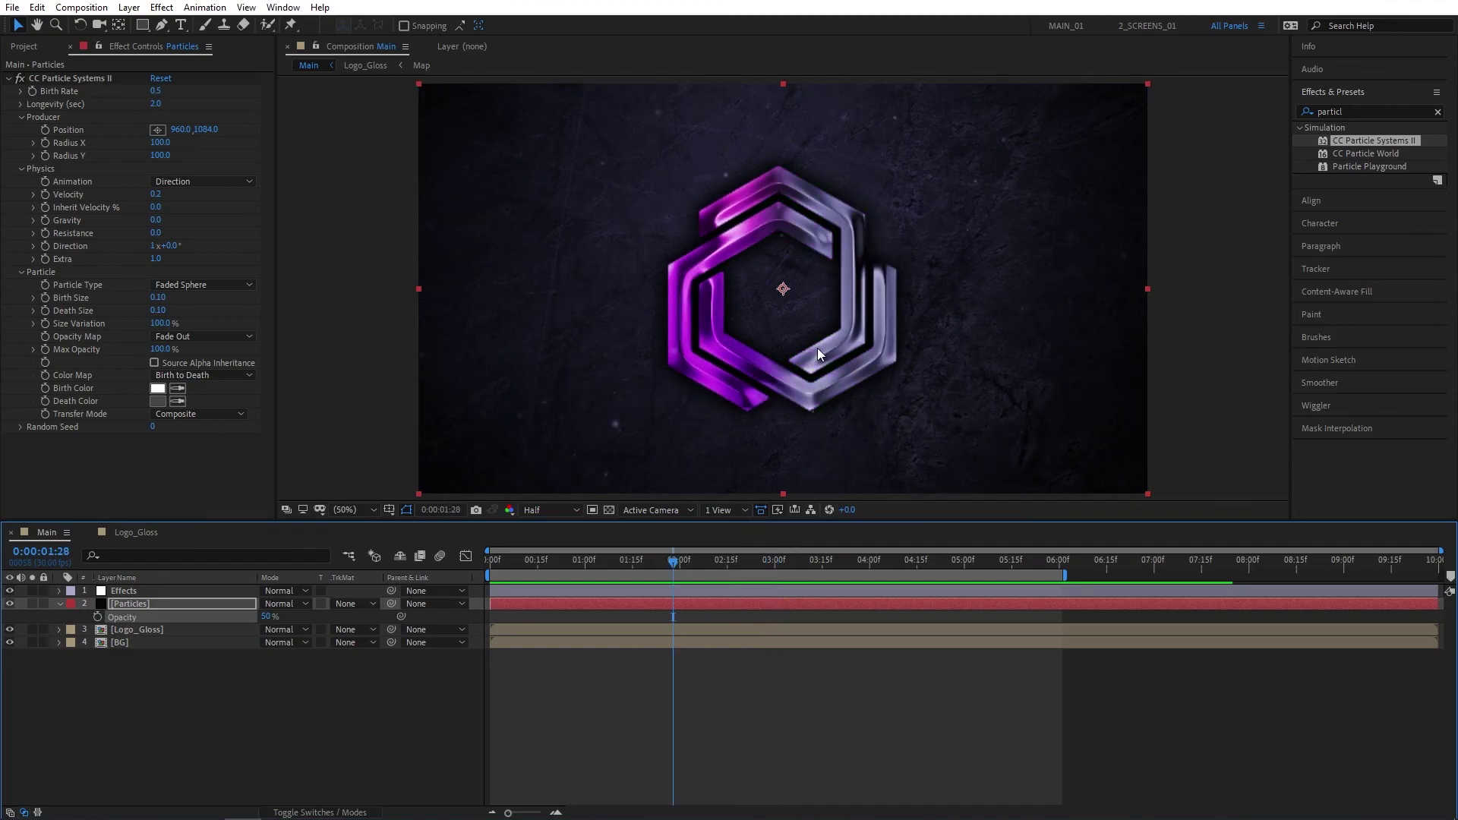